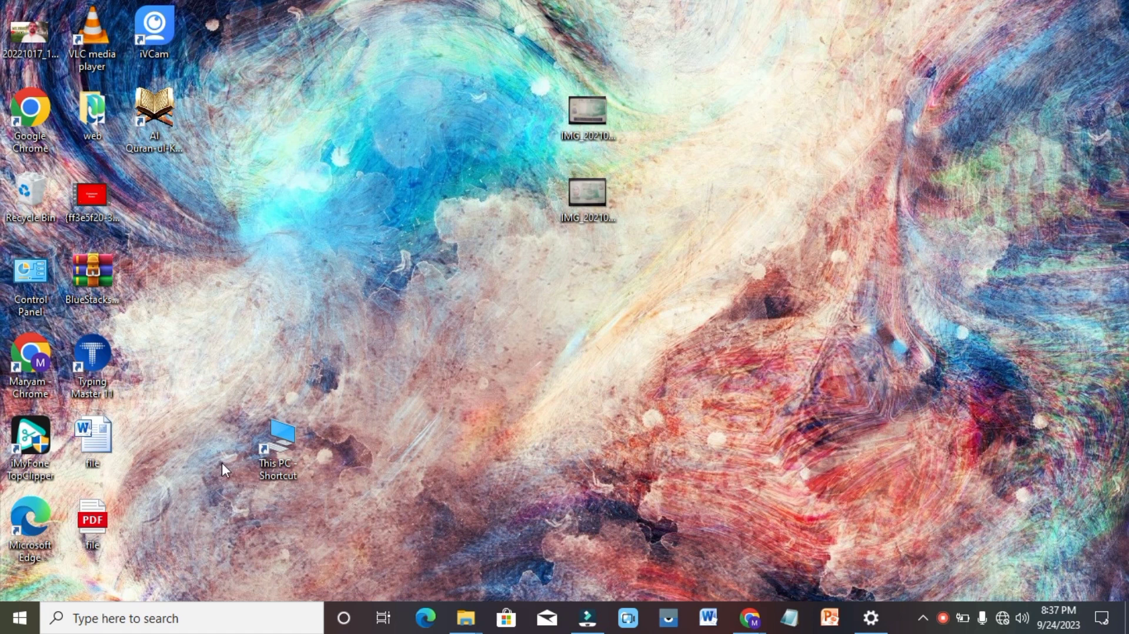
Open Microsoft Word 2010 and dismiss its activation wizard to reach the blank document
{"action": "left_click", "coordinate": [21, 619]}
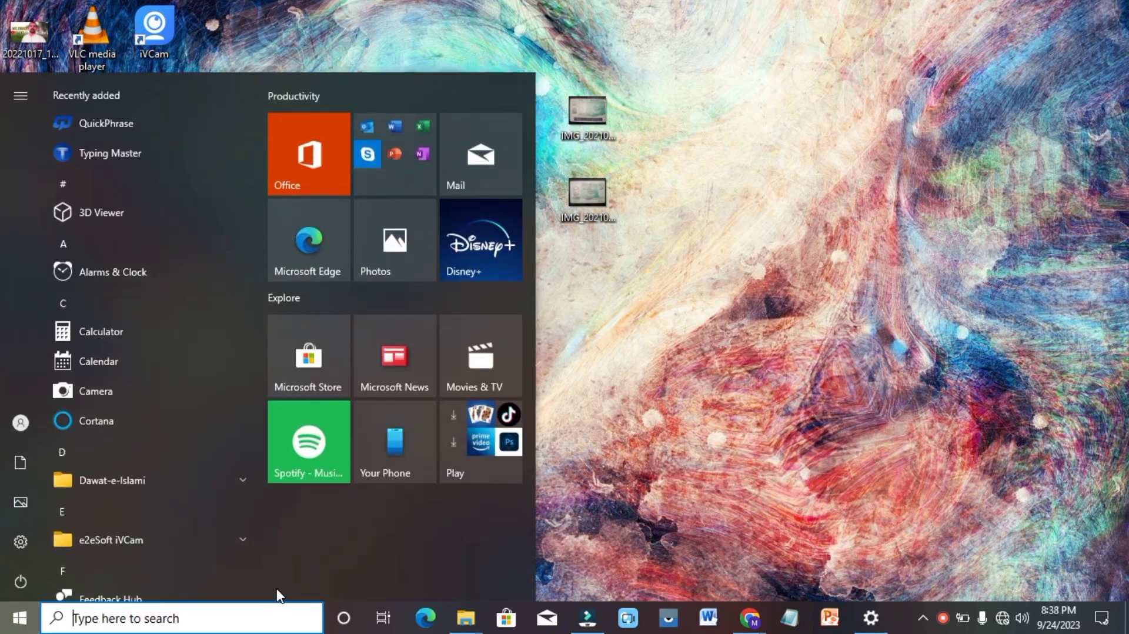
{"action": "type", "text": "ms"}
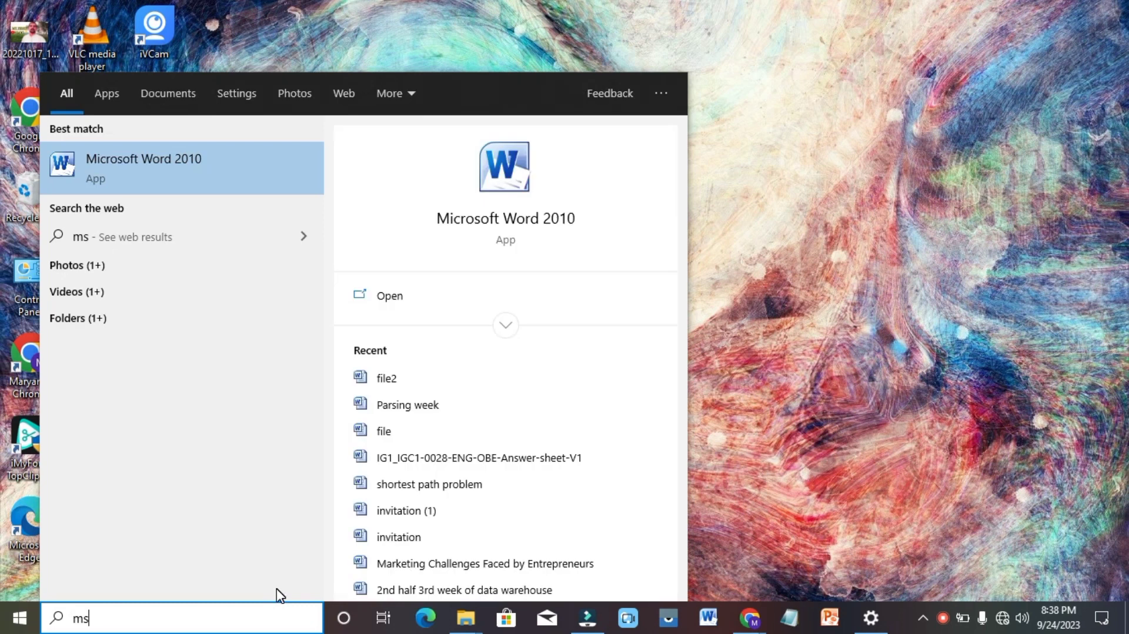
{"action": "left_click", "coordinate": [406, 300]}
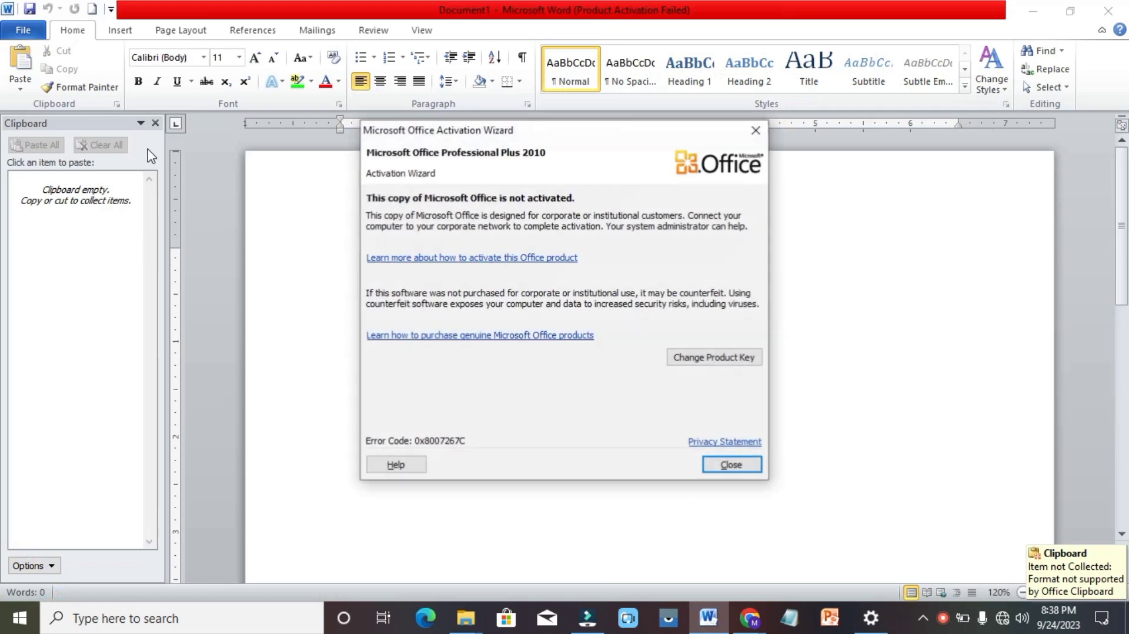
{"action": "left_click", "coordinate": [737, 465]}
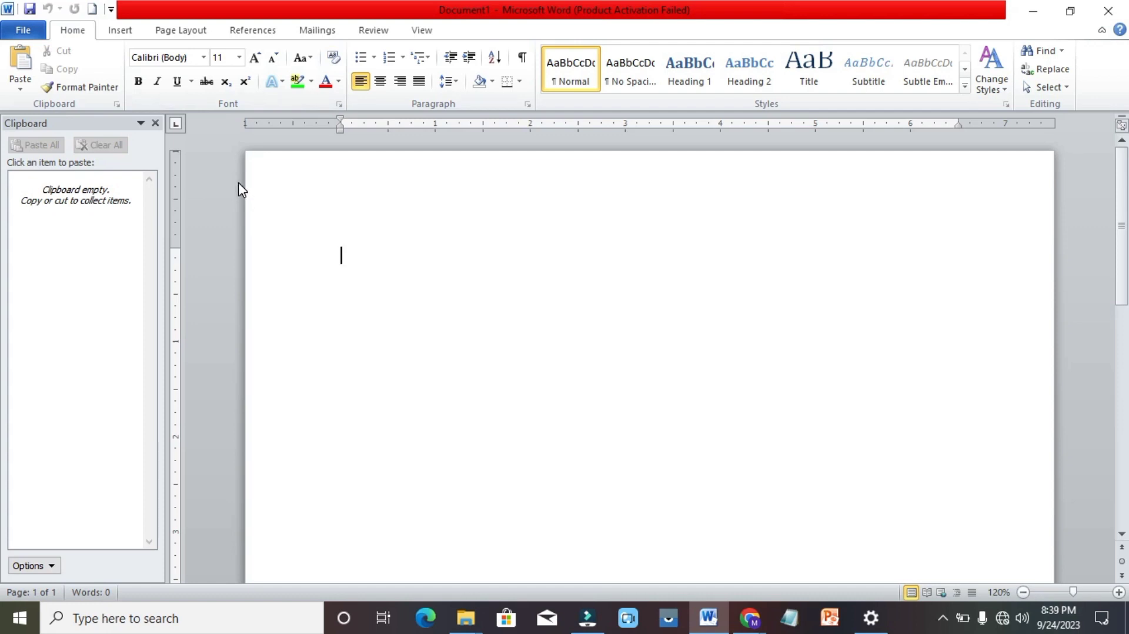
Generate sample paragraphs in the blank document with the =rand() function
{"action": "type", "text": "=ra"}
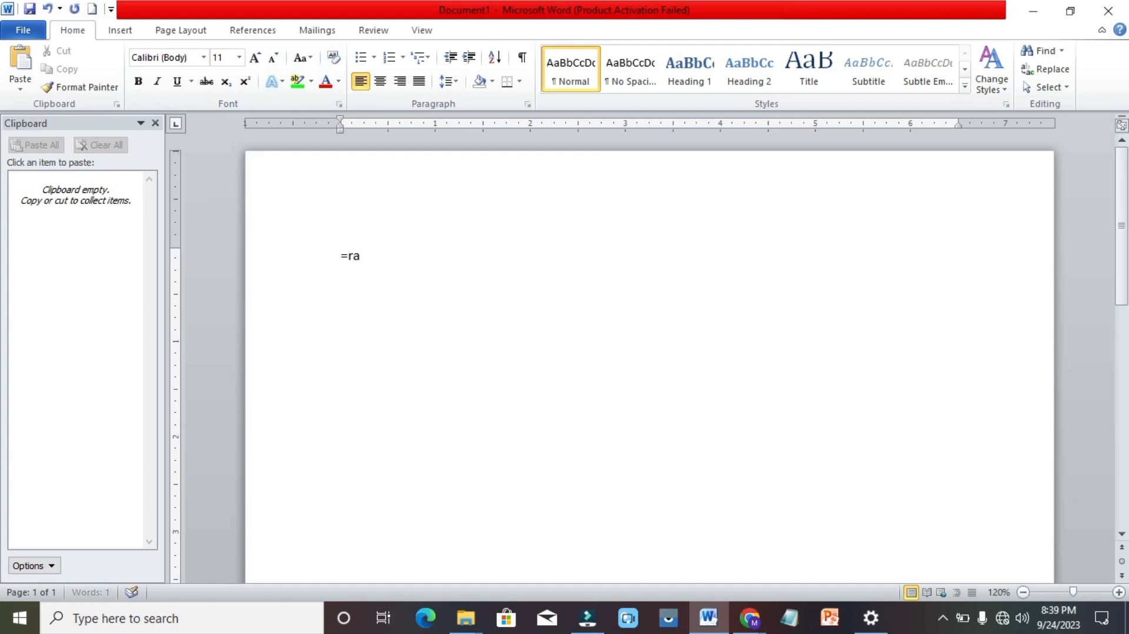
{"action": "type", "text": "nd()"}
{"action": "key", "text": "Return"}
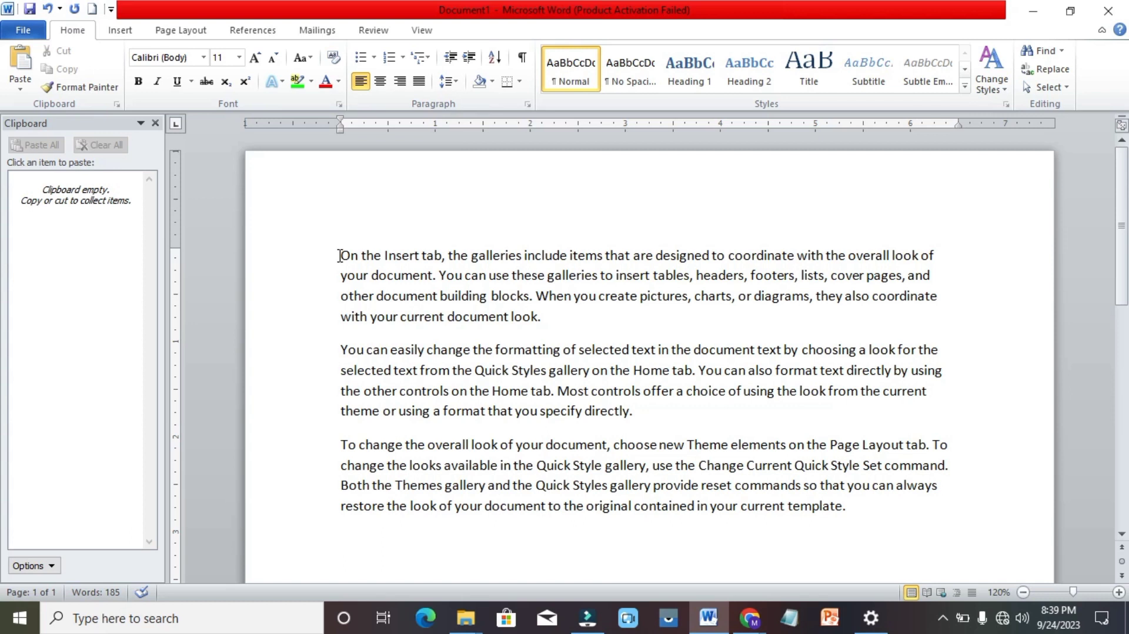
Browse the available fonts and change the first paragraph's font to Arial
{"action": "left_click_drag", "start_coordinate": [338, 257], "coordinate": [312, 260]}
{"action": "left_click", "coordinate": [558, 332]}
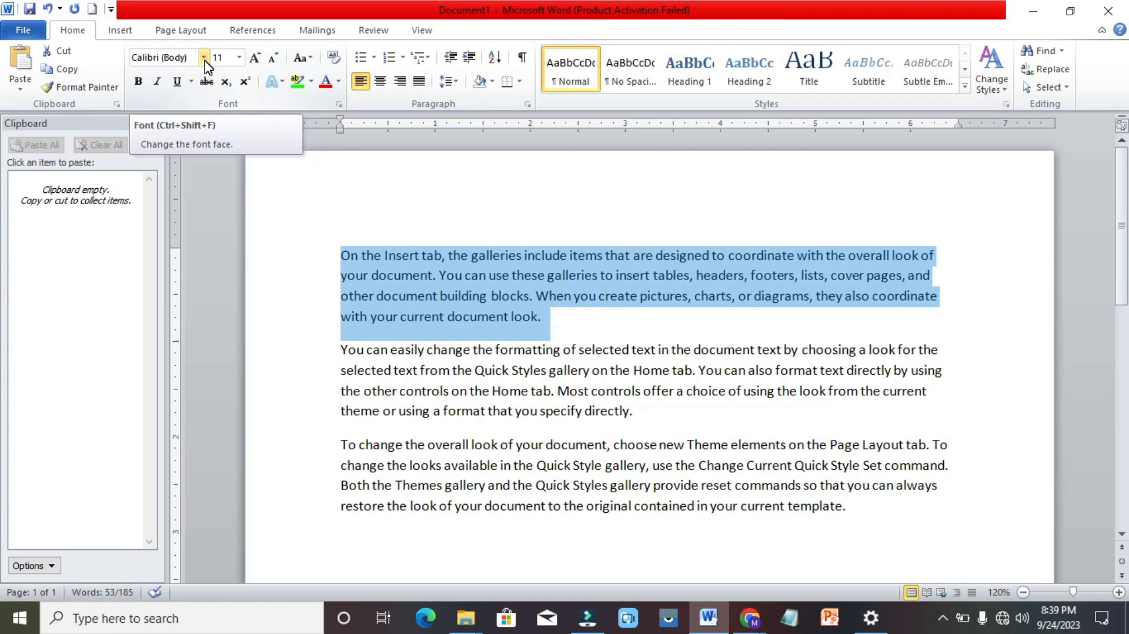
{"action": "left_click", "coordinate": [204, 58]}
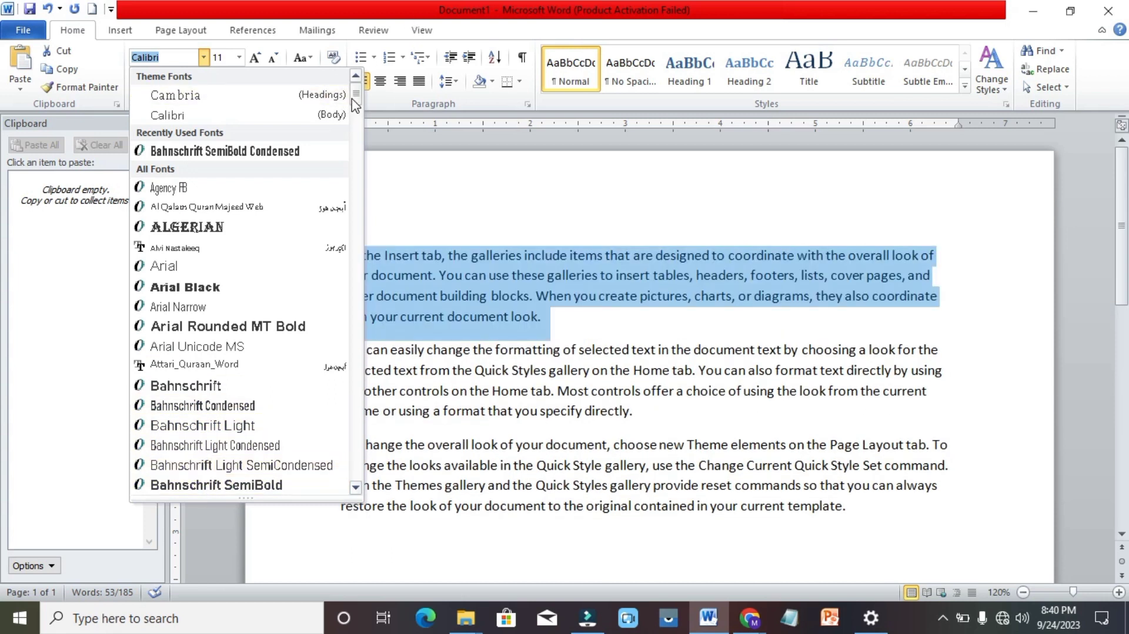
{"action": "left_click_drag", "start_coordinate": [356, 100], "coordinate": [353, 197]}
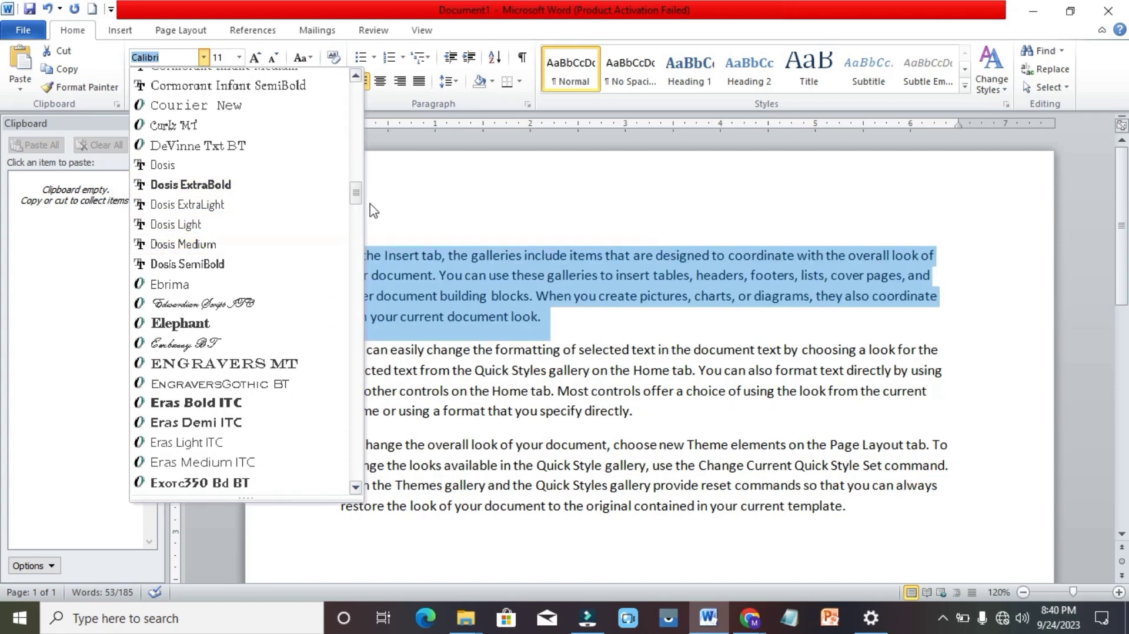
{"action": "left_click_drag", "start_coordinate": [355, 197], "coordinate": [353, 454]}
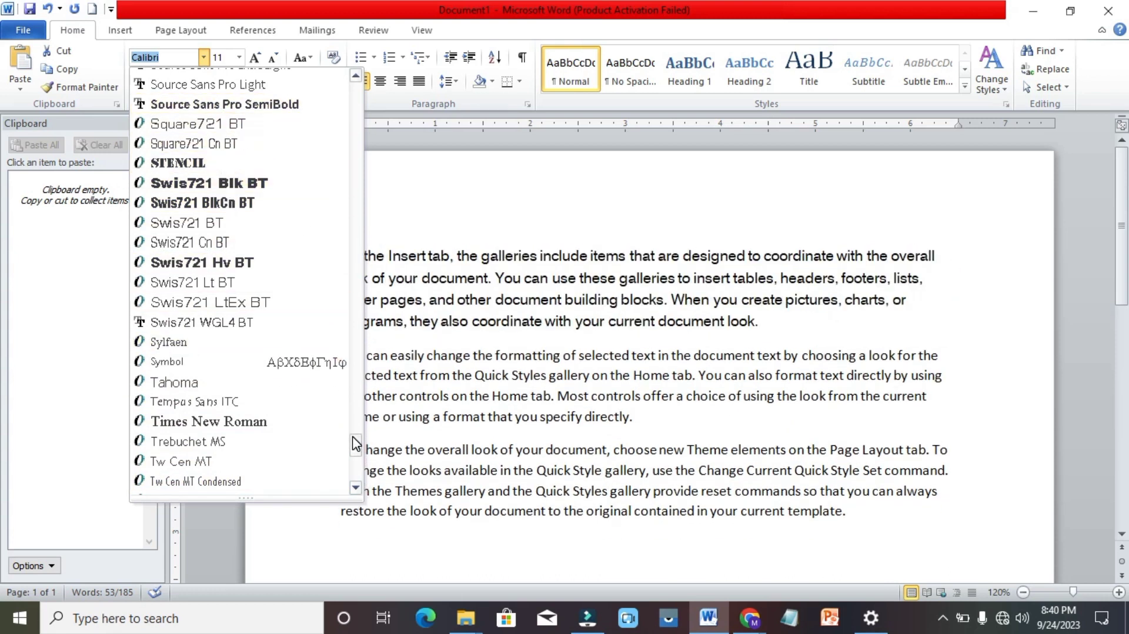
{"action": "left_click_drag", "start_coordinate": [355, 442], "coordinate": [357, 77]}
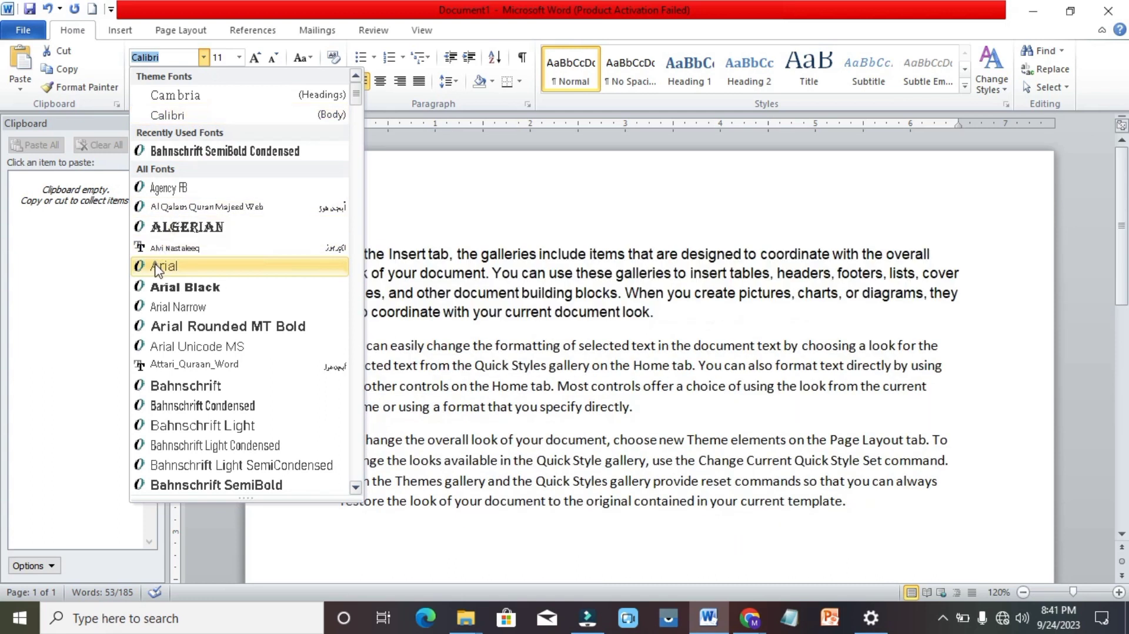
{"action": "left_click", "coordinate": [158, 268]}
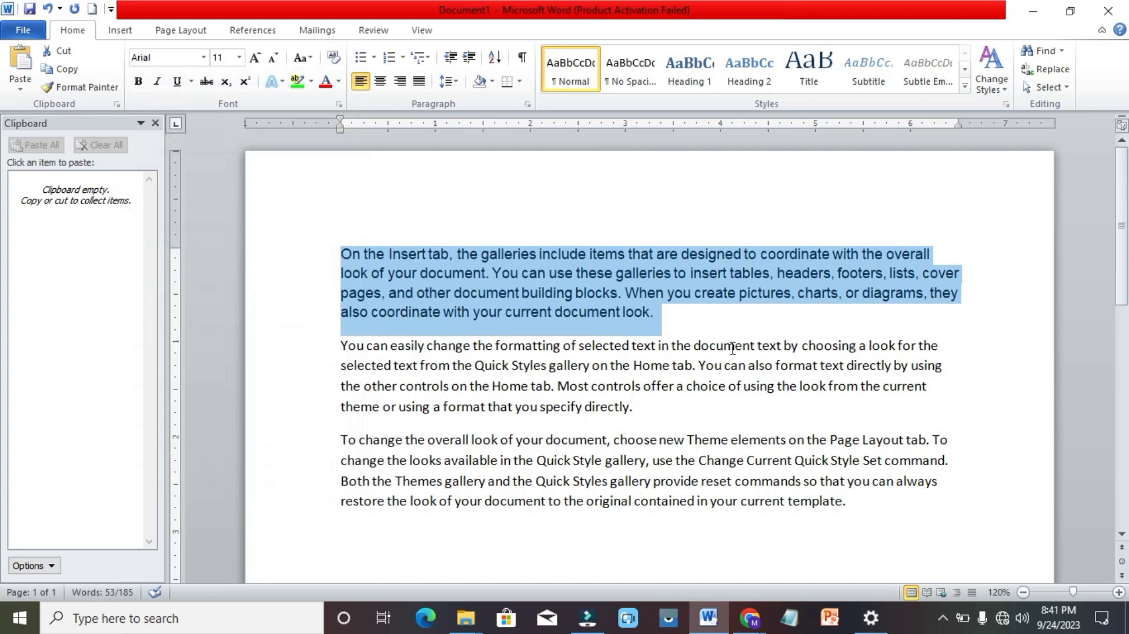
{"action": "left_click", "coordinate": [715, 325]}
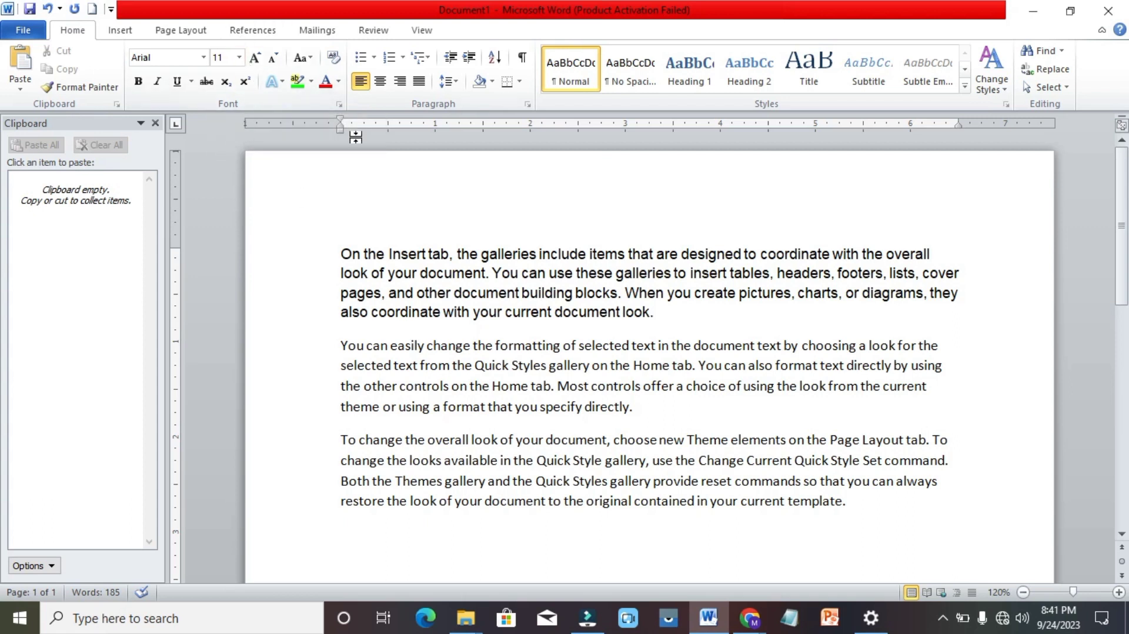
Set the first paragraph's font size to 16
{"action": "double_click", "coordinate": [340, 247]}
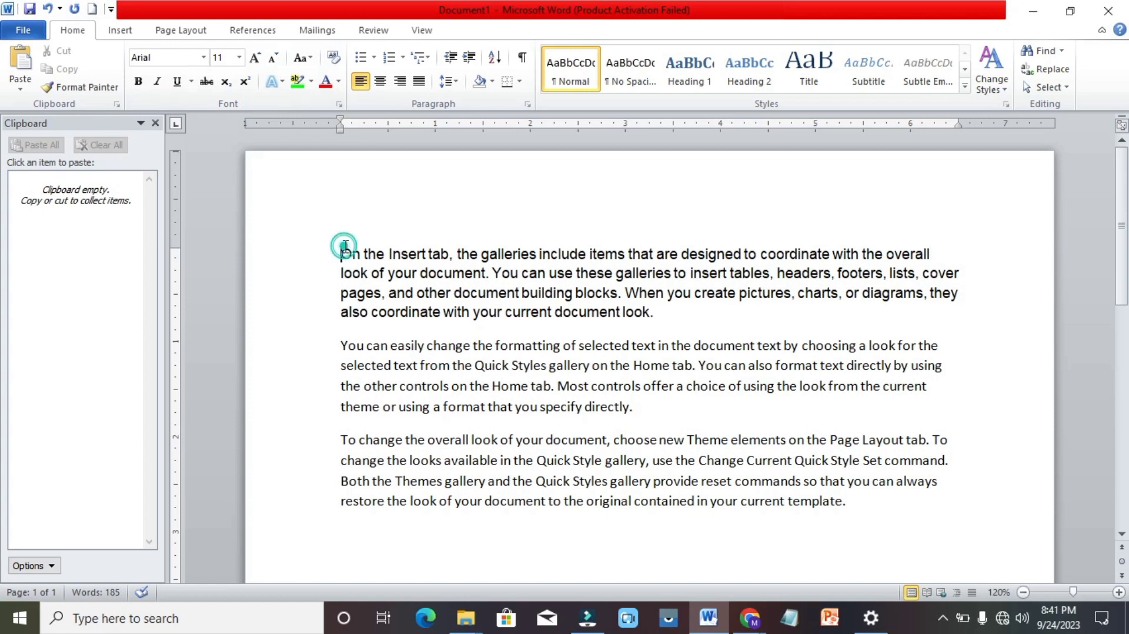
{"action": "left_click", "coordinate": [495, 241]}
{"action": "left_click_drag", "start_coordinate": [331, 253], "coordinate": [665, 309]}
{"action": "left_click", "coordinate": [239, 57]}
{"action": "left_click", "coordinate": [240, 58]}
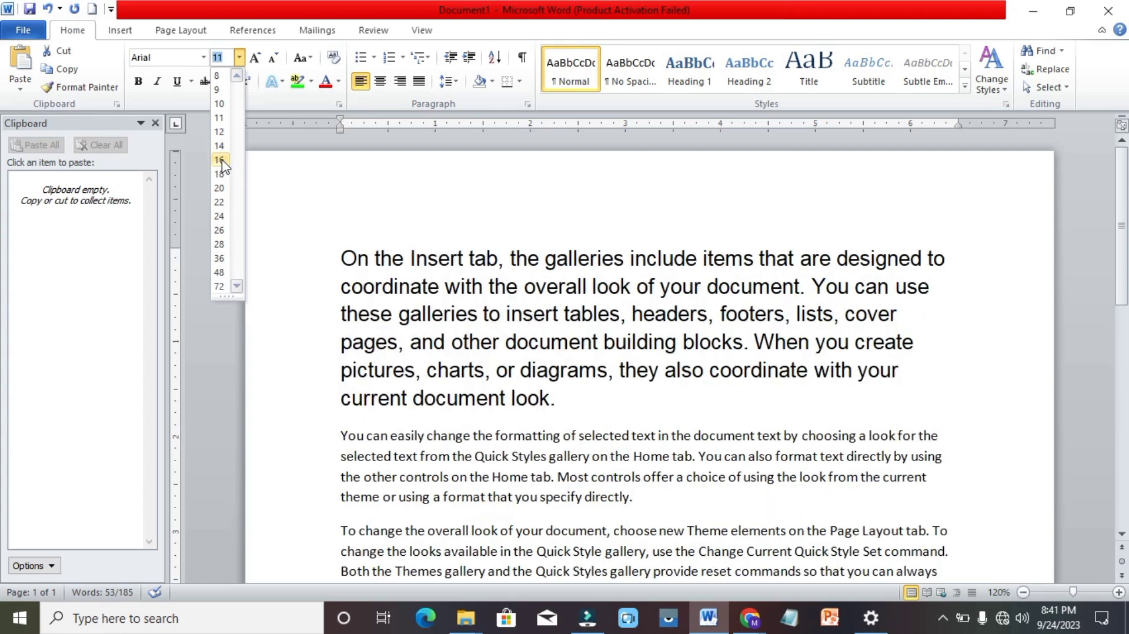
{"action": "left_click", "coordinate": [221, 160]}
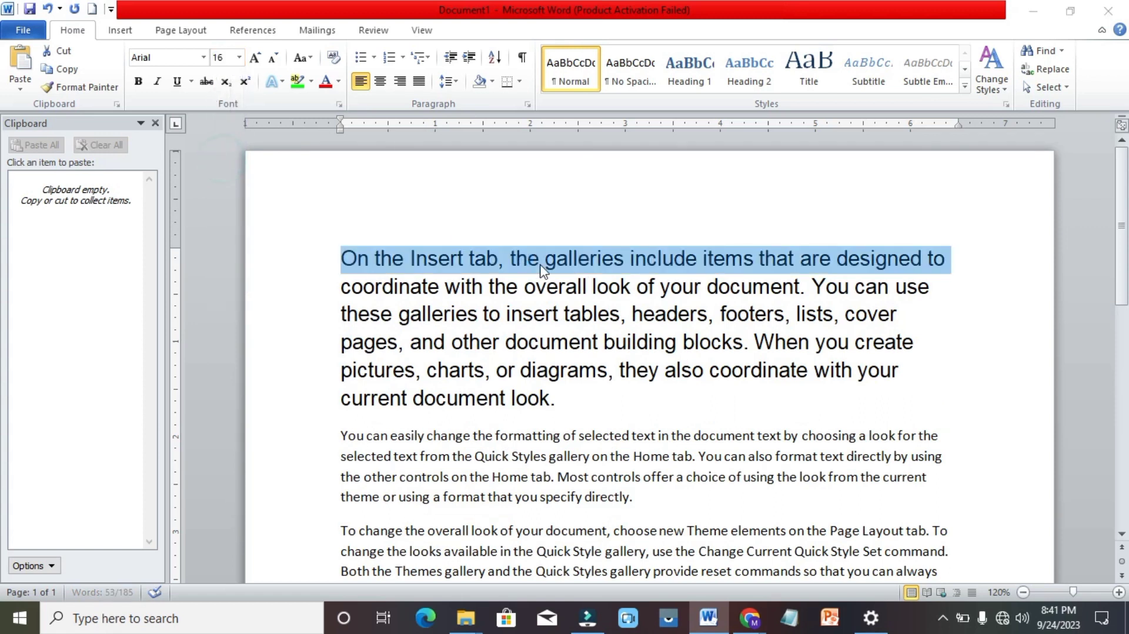
{"action": "key", "text": "alt+p"}
{"action": "key", "text": "s"}
{"action": "key", "text": "p"}
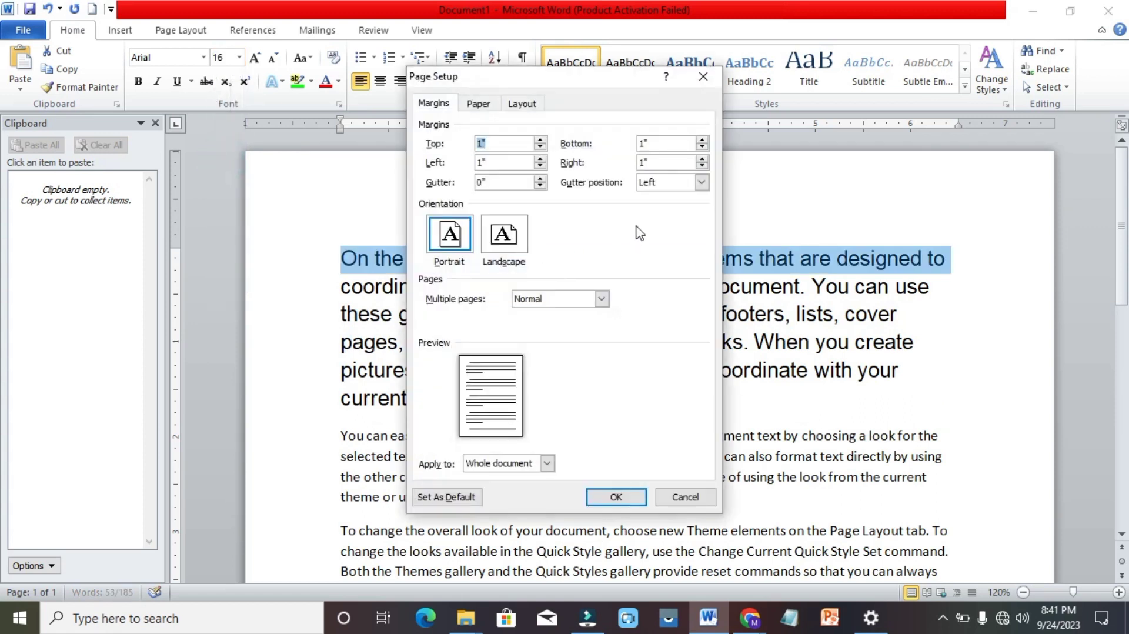
{"action": "left_click", "coordinate": [632, 497]}
{"action": "left_click", "coordinate": [702, 241]}
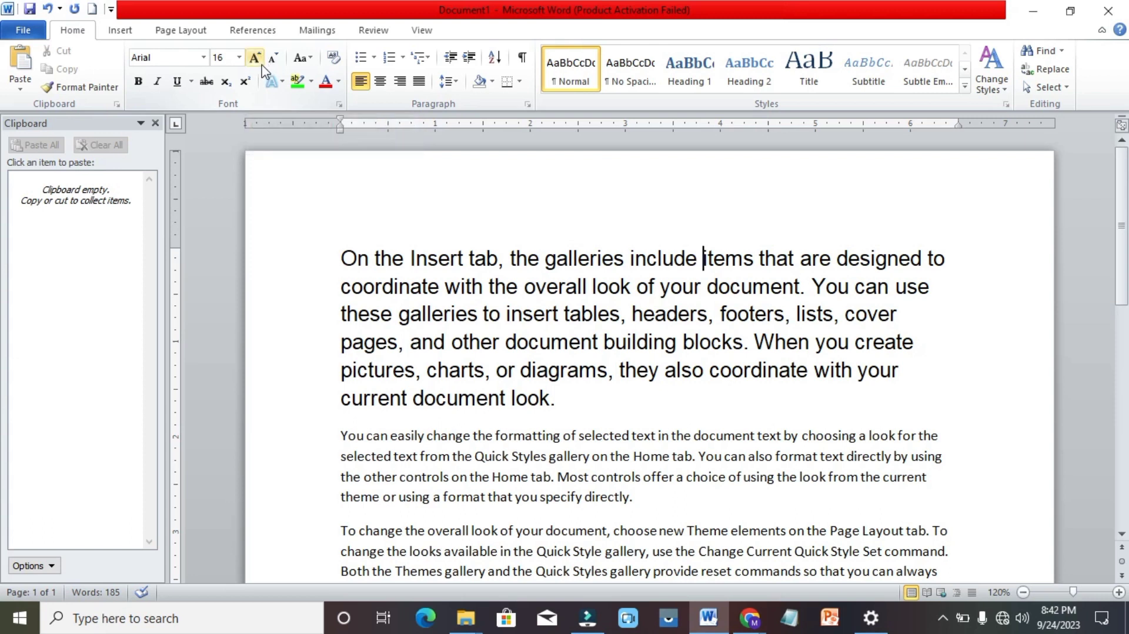
Enlarge the first paragraph's text in increments with Grow Font until its size is 210
{"action": "left_click_drag", "start_coordinate": [341, 259], "coordinate": [589, 391]}
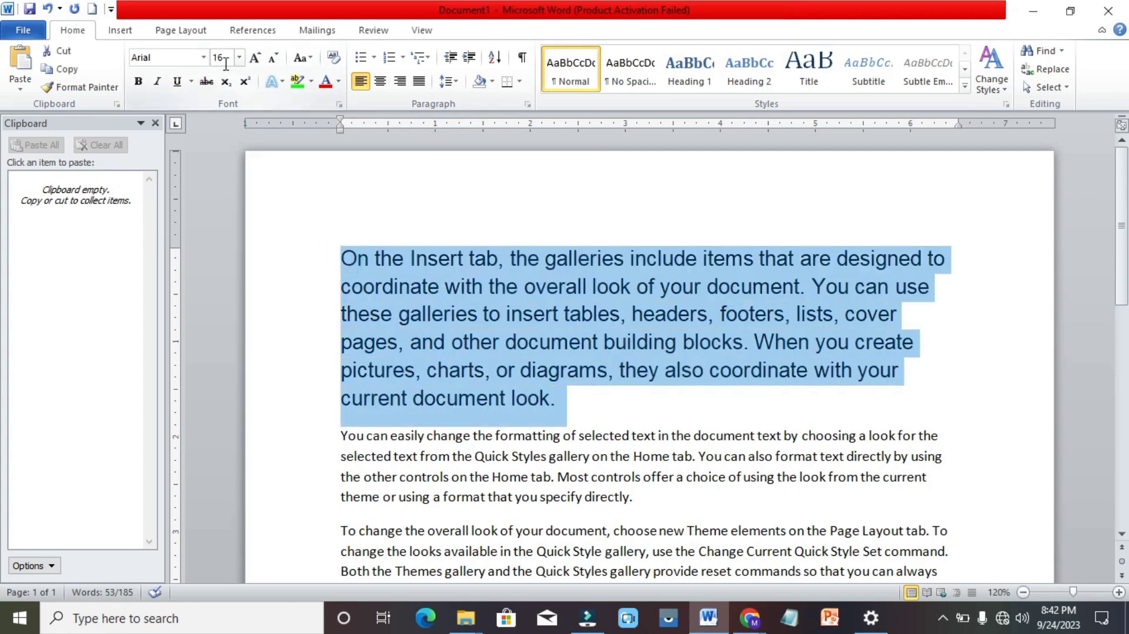
{"action": "left_click", "coordinate": [257, 59]}
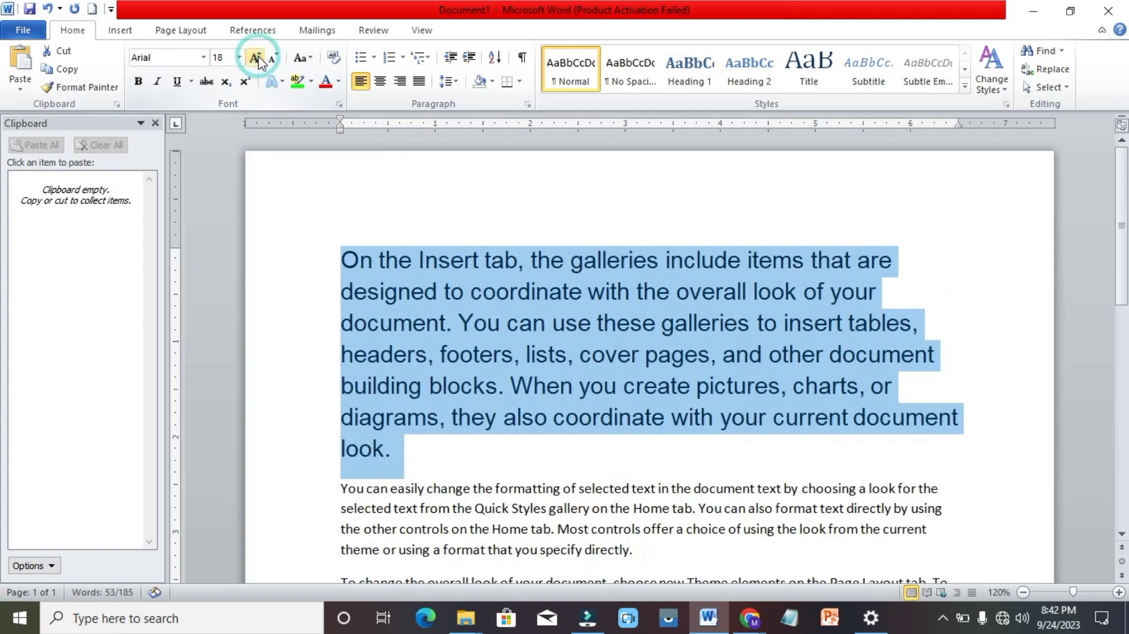
{"action": "left_click", "coordinate": [257, 59]}
{"action": "left_click", "coordinate": [257, 59]}
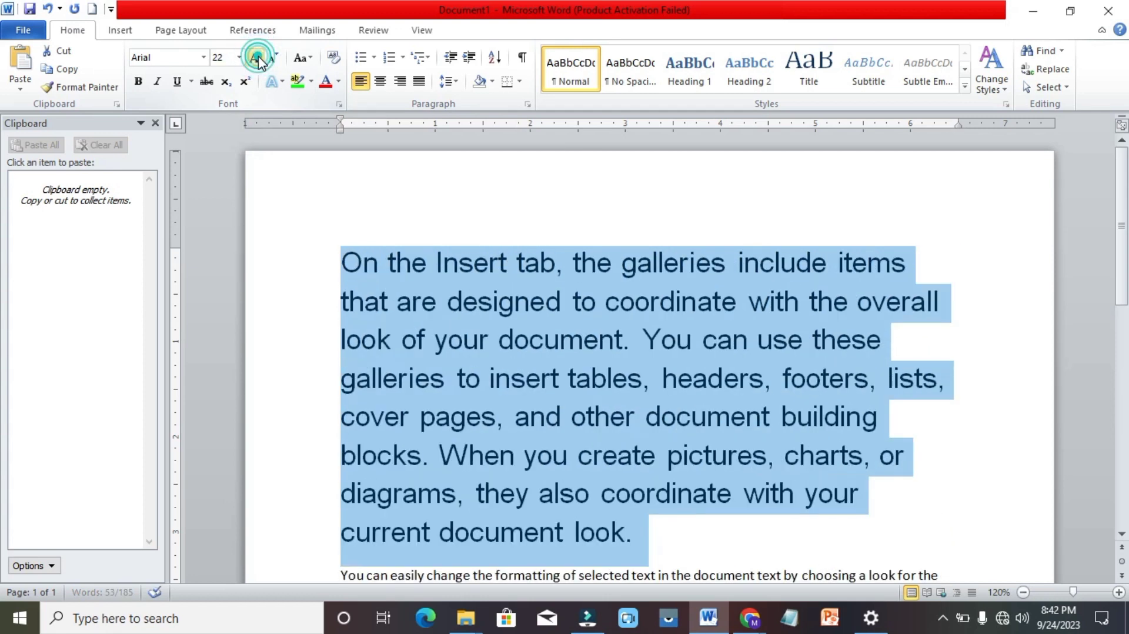
{"action": "left_click", "coordinate": [257, 59]}
{"action": "left_click", "coordinate": [257, 59]}
{"action": "left_click", "coordinate": [257, 59]}
{"action": "left_click", "coordinate": [257, 59]}
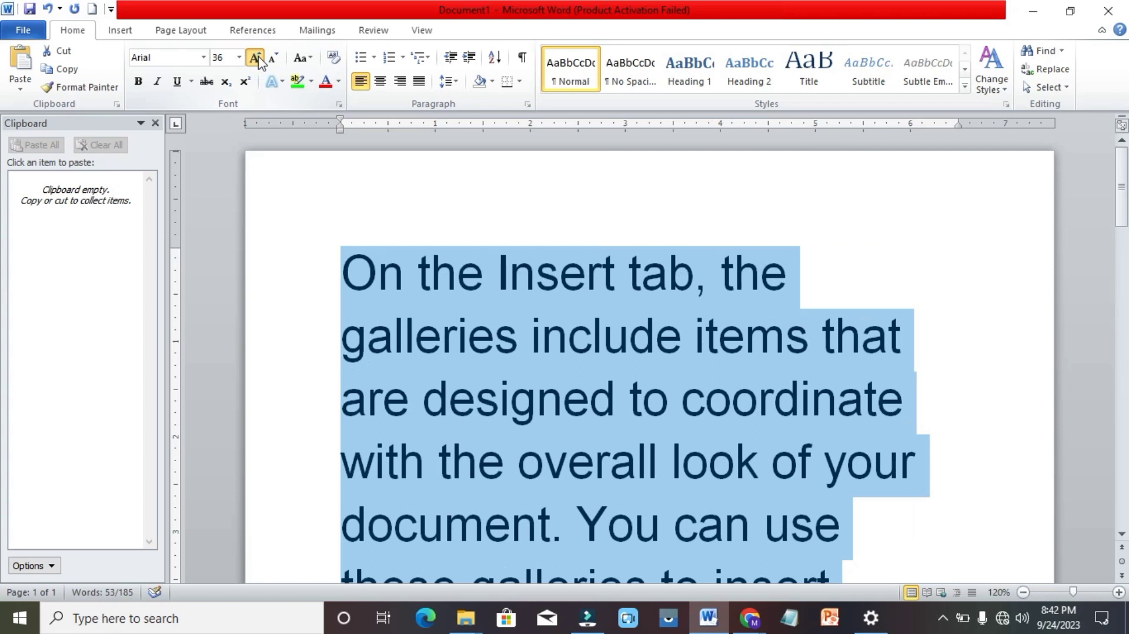
{"action": "left_click", "coordinate": [257, 59]}
{"action": "left_click", "coordinate": [257, 59]}
{"action": "left_click", "coordinate": [257, 59]}
{"action": "left_click", "coordinate": [257, 59]}
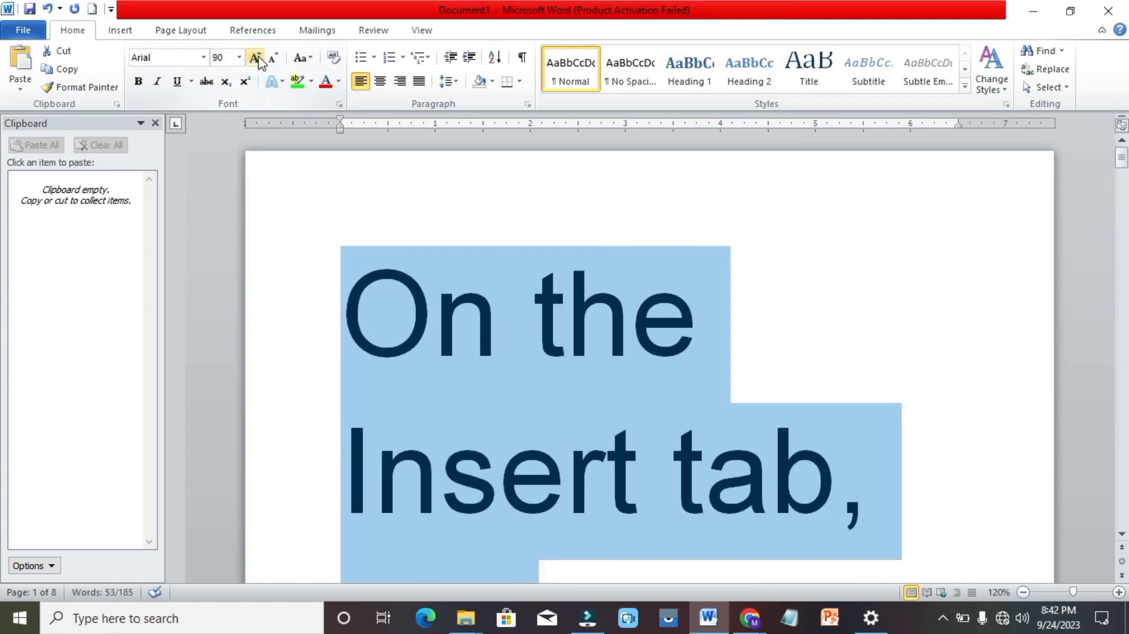
{"action": "left_click", "coordinate": [257, 59]}
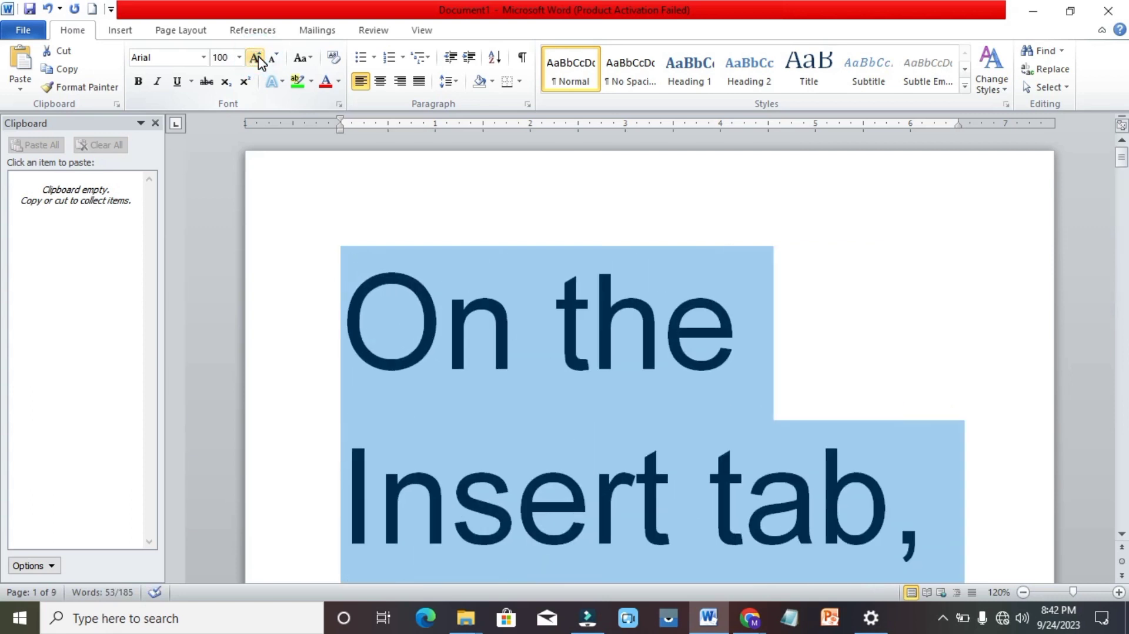
{"action": "left_click", "coordinate": [258, 59]}
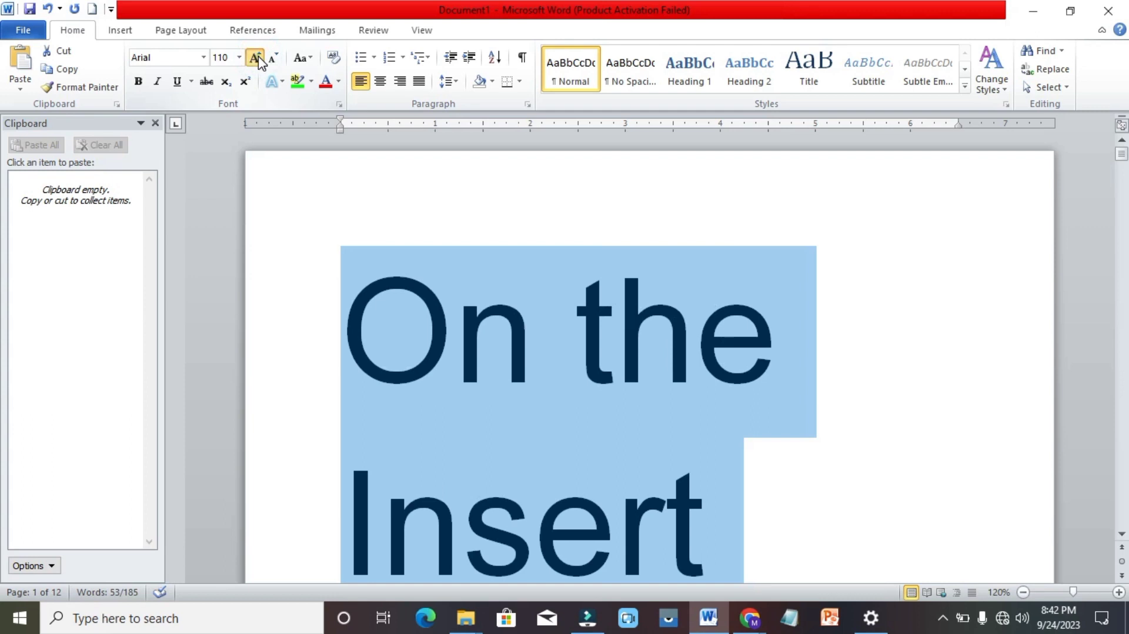
{"action": "left_click", "coordinate": [258, 59]}
{"action": "left_click", "coordinate": [257, 58]}
{"action": "left_click", "coordinate": [257, 59]}
{"action": "left_click", "coordinate": [257, 59]}
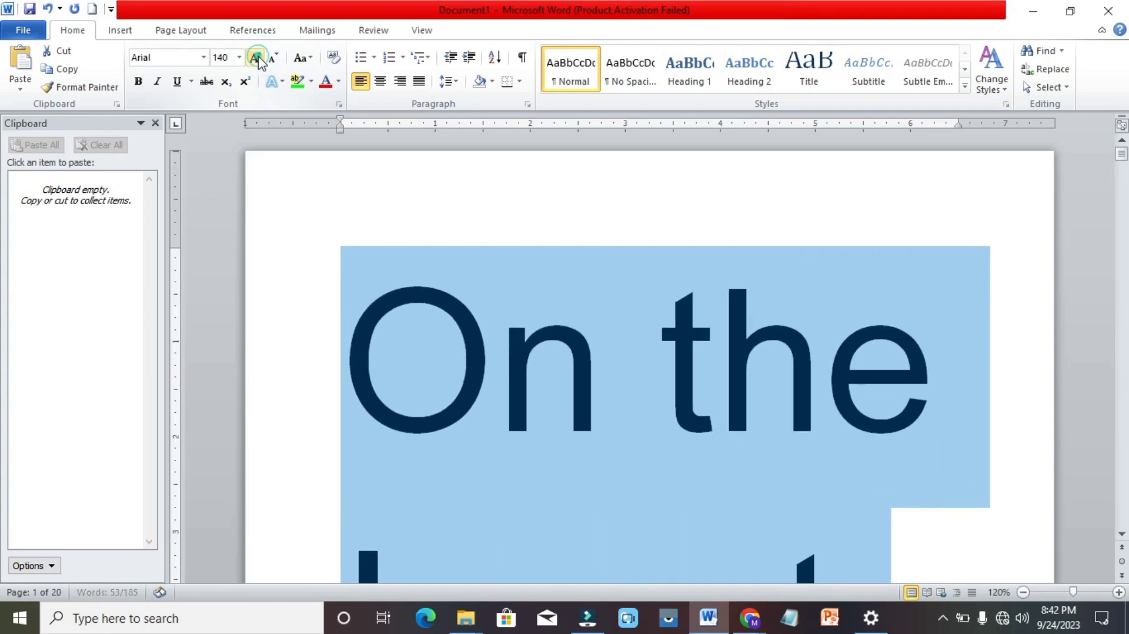
{"action": "left_click", "coordinate": [257, 59]}
{"action": "left_click", "coordinate": [257, 59]}
{"action": "left_click", "coordinate": [257, 59]}
{"action": "left_click", "coordinate": [257, 59]}
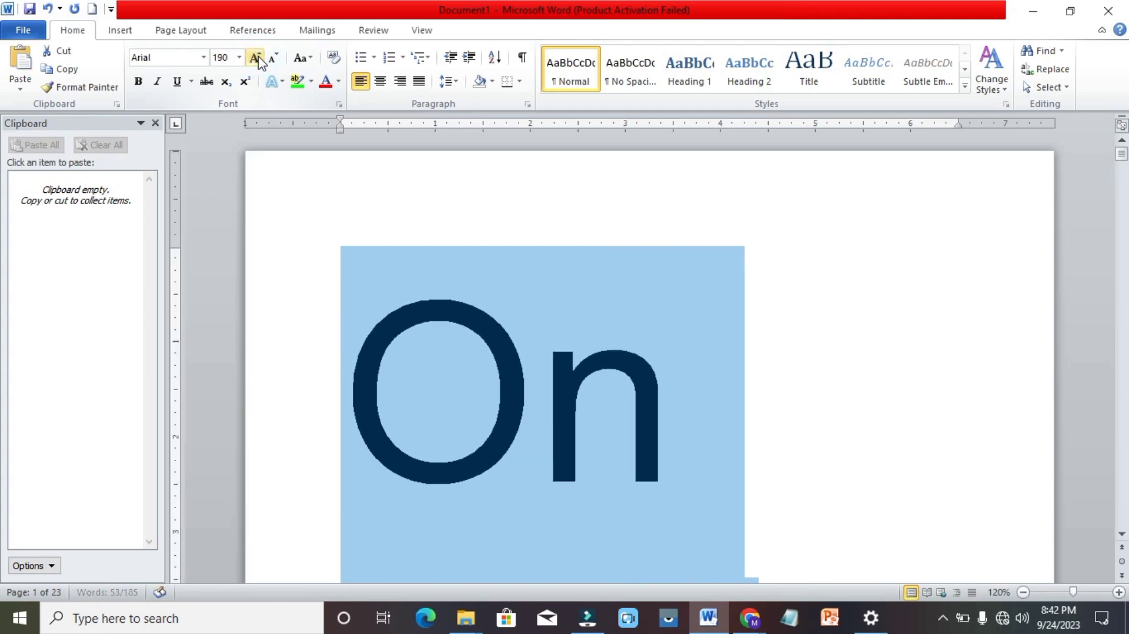
{"action": "left_click", "coordinate": [257, 59]}
{"action": "left_click", "coordinate": [257, 58]}
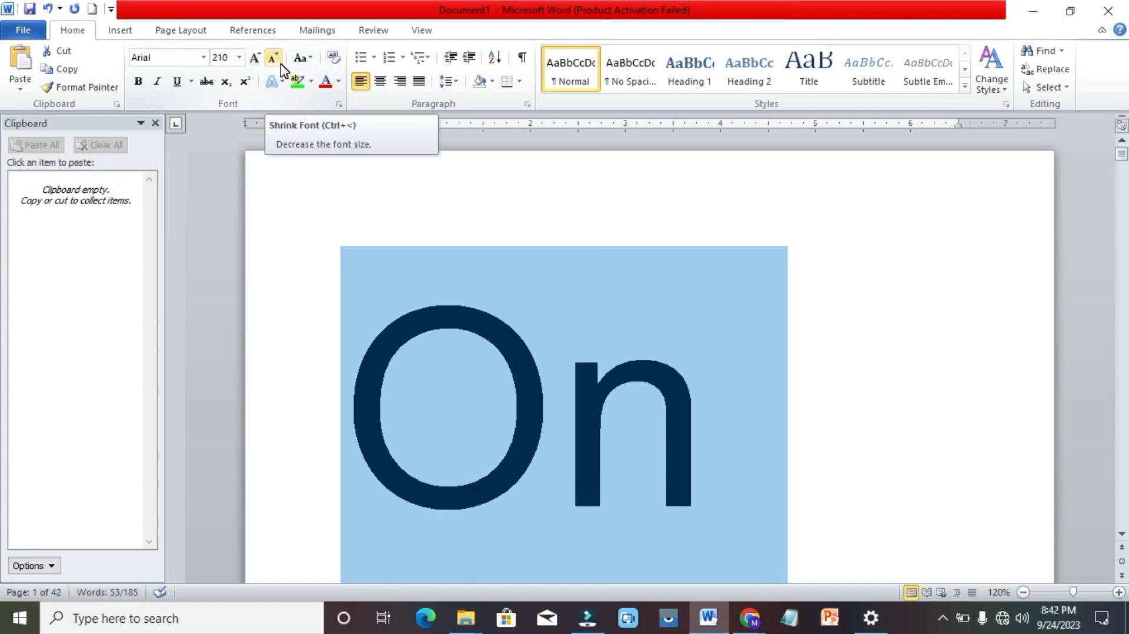
Reduce the first paragraph's text in increments with Shrink Font until its size is 1
{"action": "left_click", "coordinate": [276, 58]}
{"action": "left_click", "coordinate": [276, 58]}
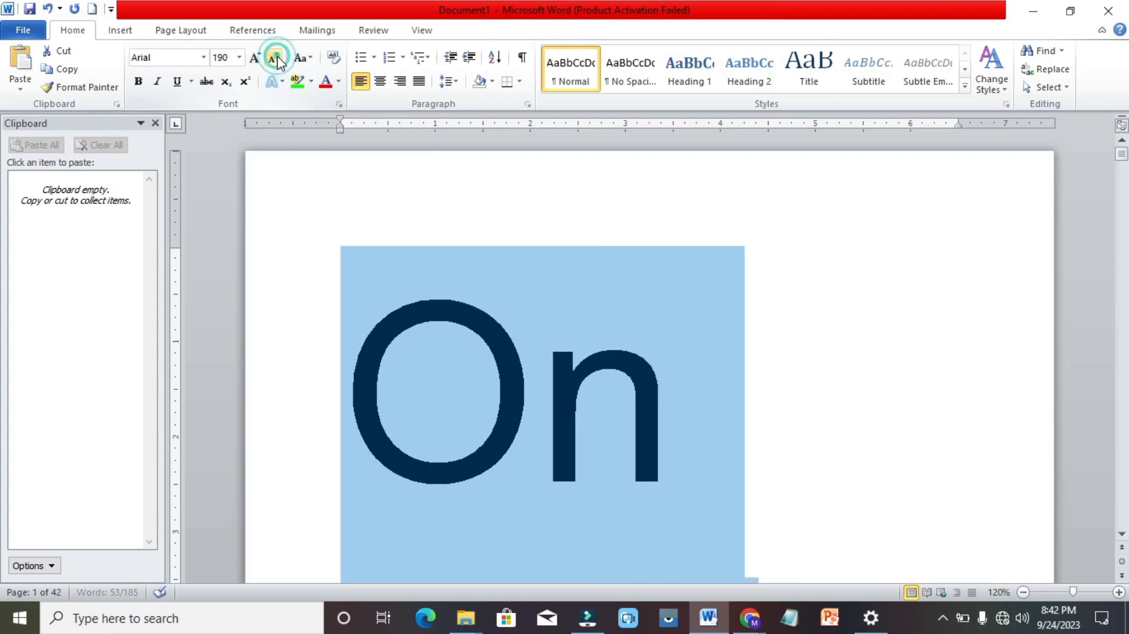
{"action": "left_click", "coordinate": [276, 59]}
{"action": "left_click", "coordinate": [276, 58]}
{"action": "left_click", "coordinate": [275, 58]}
{"action": "left_click", "coordinate": [276, 58]}
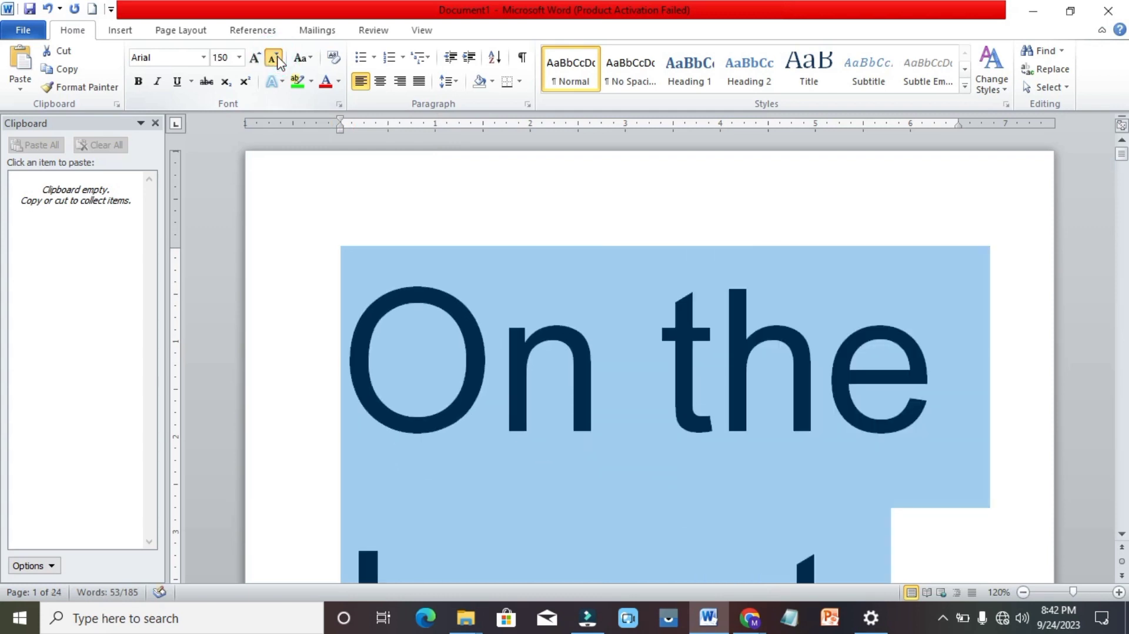
{"action": "left_click", "coordinate": [276, 58]}
{"action": "left_click", "coordinate": [276, 58]}
{"action": "left_click", "coordinate": [276, 58]}
{"action": "left_click", "coordinate": [276, 58]}
{"action": "left_click", "coordinate": [275, 58]}
{"action": "left_click", "coordinate": [276, 58]}
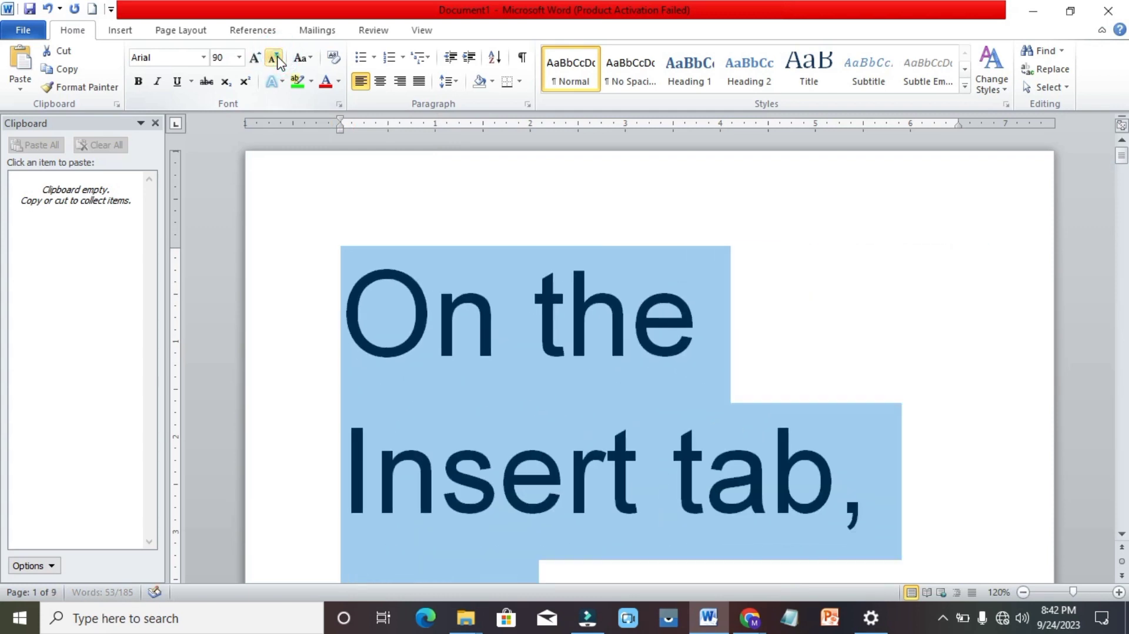
{"action": "left_click", "coordinate": [276, 58]}
{"action": "left_click", "coordinate": [276, 58]}
{"action": "left_click", "coordinate": [276, 59]}
{"action": "left_click", "coordinate": [276, 58]}
{"action": "left_click", "coordinate": [276, 58]}
{"action": "left_click", "coordinate": [276, 58]}
{"action": "left_click", "coordinate": [276, 58]}
{"action": "left_click", "coordinate": [276, 58]}
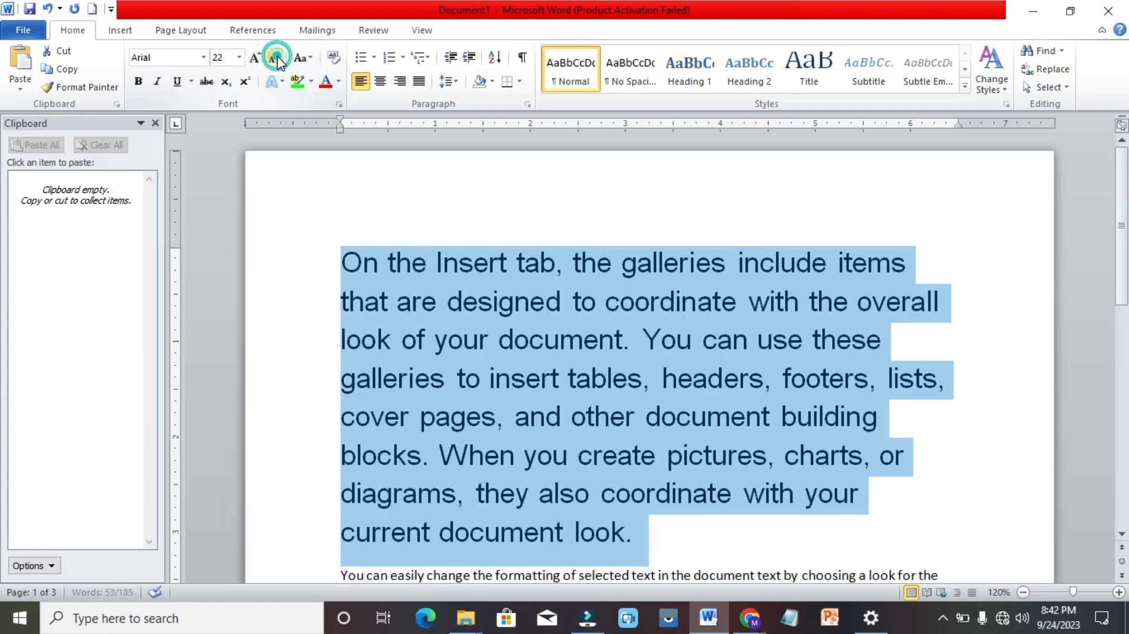
{"action": "left_click", "coordinate": [276, 58]}
{"action": "left_click", "coordinate": [276, 58]}
{"action": "left_click", "coordinate": [276, 59]}
{"action": "left_click", "coordinate": [275, 58]}
{"action": "left_click", "coordinate": [275, 59]}
{"action": "left_click", "coordinate": [275, 59]}
{"action": "left_click", "coordinate": [276, 58]}
{"action": "left_click", "coordinate": [276, 58]}
{"action": "left_click", "coordinate": [276, 58]}
{"action": "left_click", "coordinate": [276, 58]}
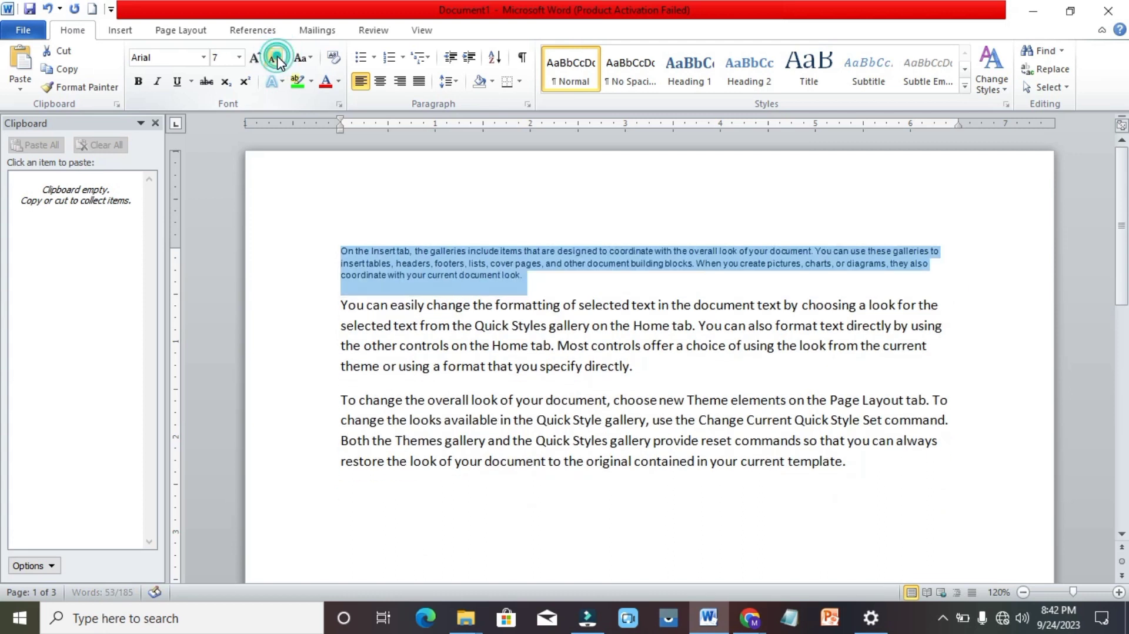
{"action": "left_click", "coordinate": [276, 58]}
{"action": "left_click", "coordinate": [276, 59]}
{"action": "left_click", "coordinate": [276, 58]}
{"action": "left_click", "coordinate": [276, 59]}
{"action": "left_click", "coordinate": [275, 59]}
{"action": "left_click", "coordinate": [276, 58]}
{"action": "left_click", "coordinate": [276, 59]}
{"action": "left_click", "coordinate": [276, 58]}
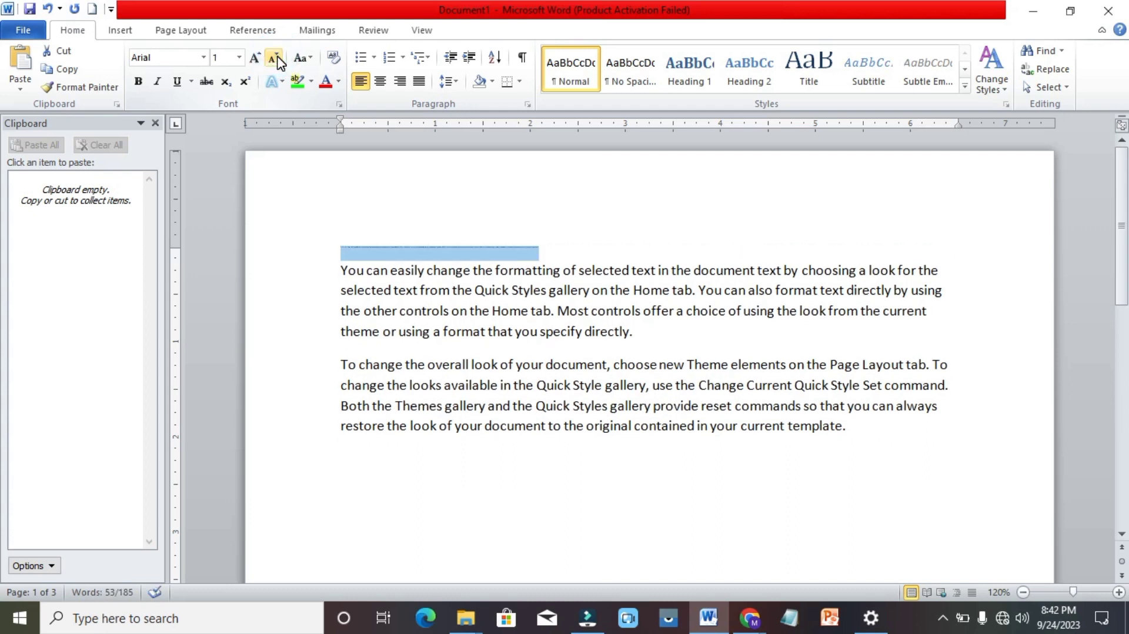
Enlarge the first paragraph's text again with Grow Font to size 12
{"action": "left_click", "coordinate": [257, 58]}
{"action": "left_click", "coordinate": [257, 59]}
{"action": "left_click", "coordinate": [257, 58]}
{"action": "left_click", "coordinate": [257, 59]}
{"action": "left_click", "coordinate": [257, 58]}
{"action": "left_click", "coordinate": [257, 58]}
{"action": "left_click", "coordinate": [258, 58]}
{"action": "left_click", "coordinate": [257, 58]}
{"action": "left_click", "coordinate": [257, 59]}
{"action": "left_click", "coordinate": [258, 59]}
{"action": "left_click", "coordinate": [257, 58]}
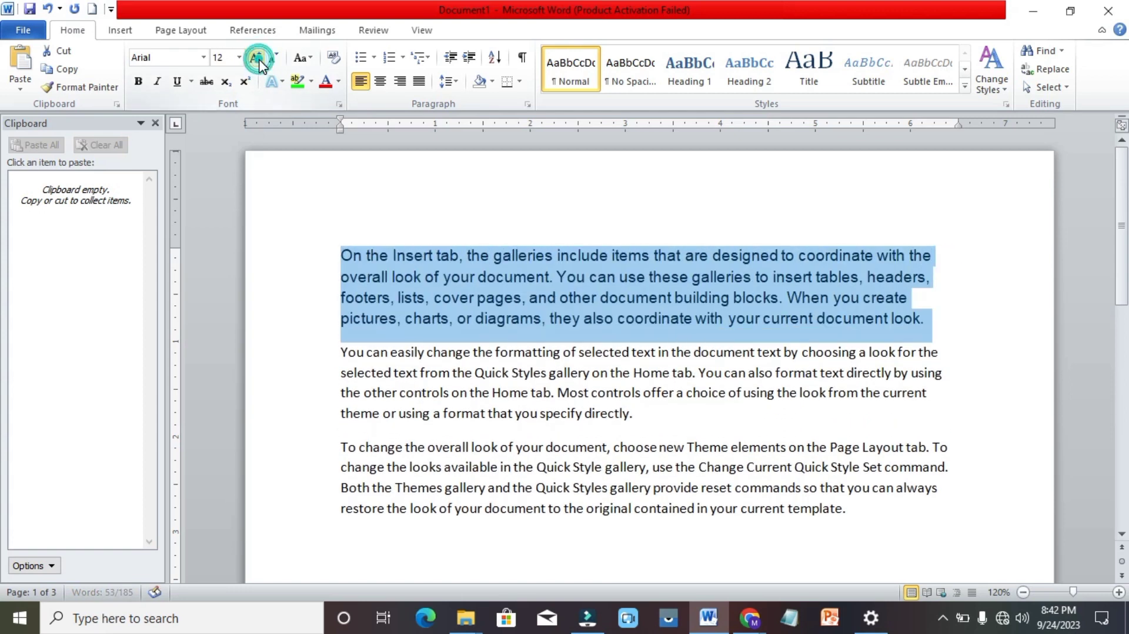
Enlarge the first paragraph's text to size 16 with Grow Font
{"action": "left_click", "coordinate": [257, 58]}
{"action": "left_click", "coordinate": [257, 58]}
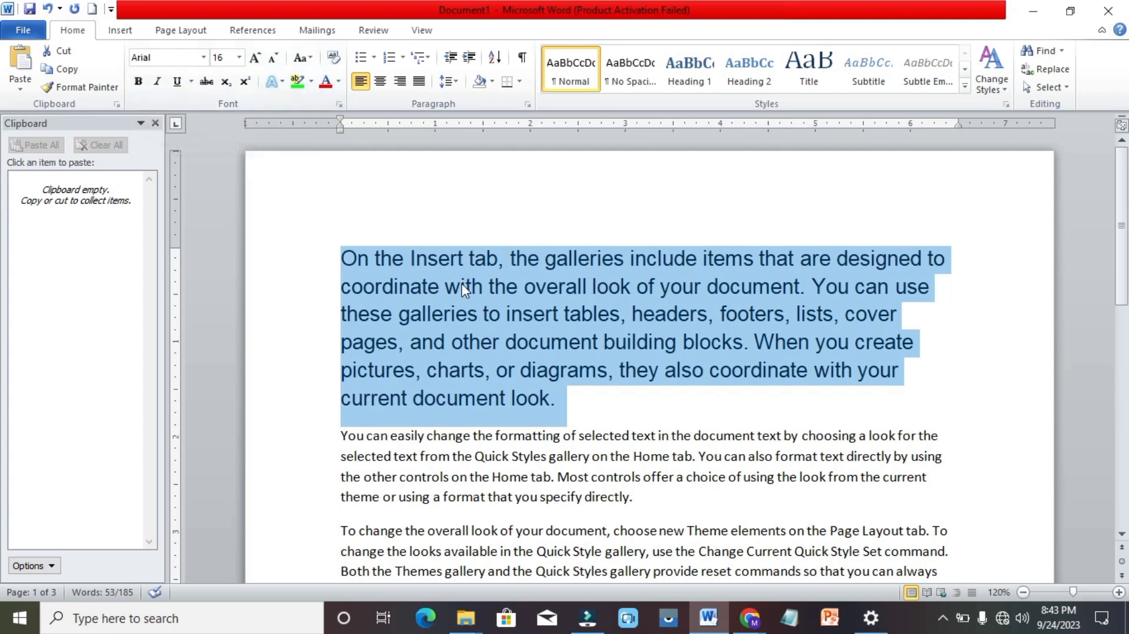
Make the opening words "On the Insert tab" bold, italic and underlined, using the dotted underline style
{"action": "double_click", "coordinate": [499, 259]}
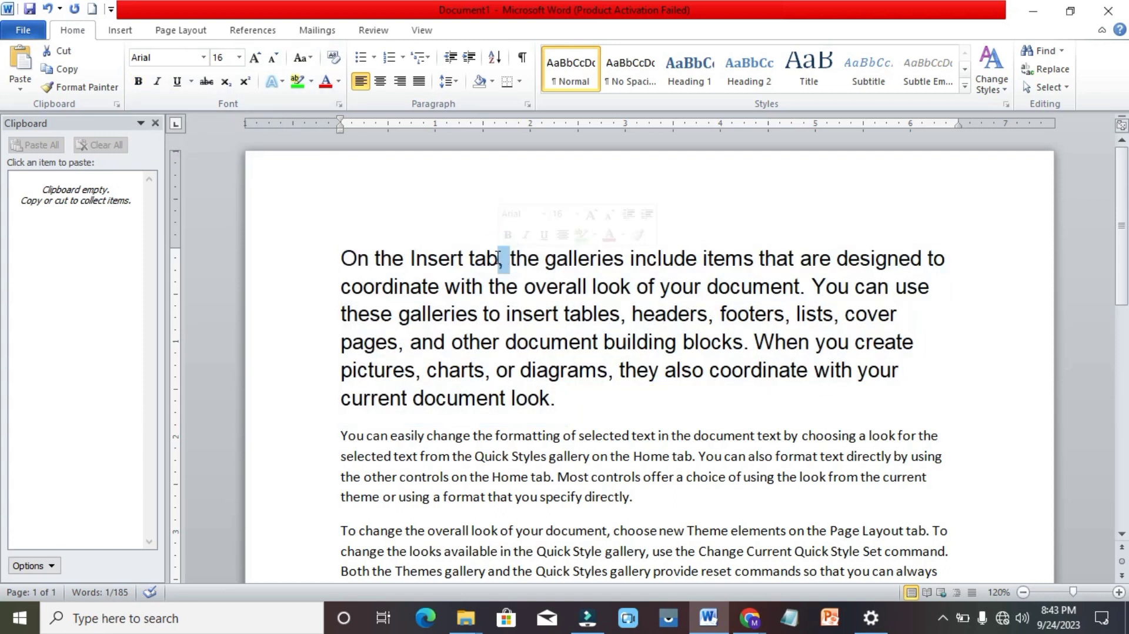
{"action": "left_click", "coordinate": [344, 257]}
{"action": "left_click", "coordinate": [430, 257]}
{"action": "left_click", "coordinate": [498, 255]}
{"action": "left_click_drag", "start_coordinate": [499, 259], "coordinate": [343, 259]}
{"action": "left_click", "coordinate": [349, 257]}
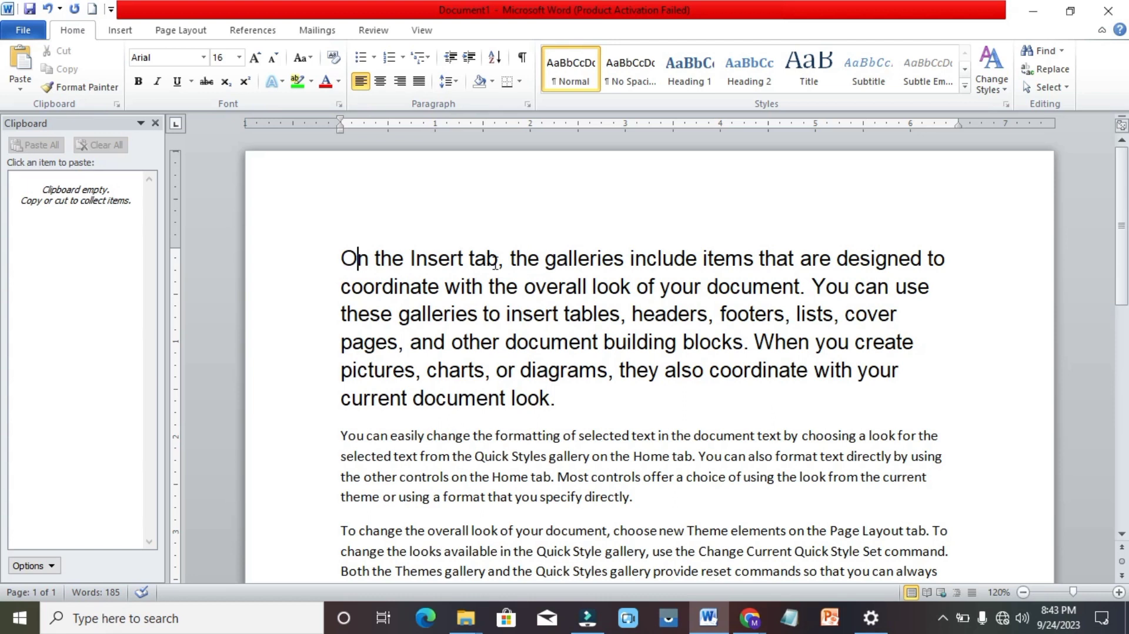
{"action": "left_click_drag", "start_coordinate": [499, 258], "coordinate": [342, 259]}
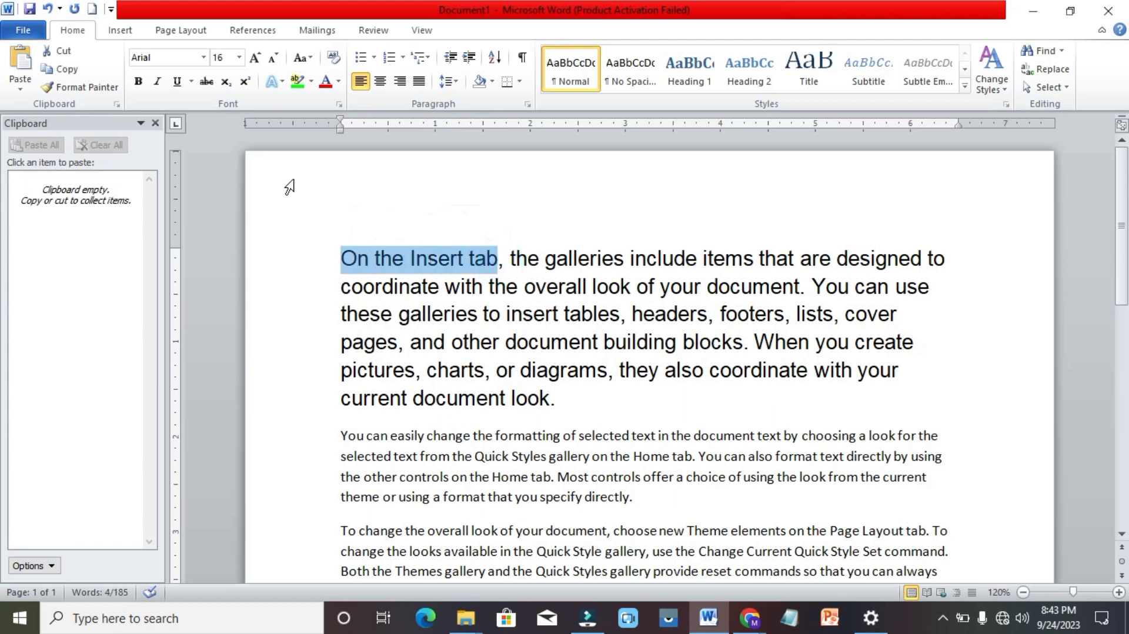
{"action": "left_click", "coordinate": [145, 87]}
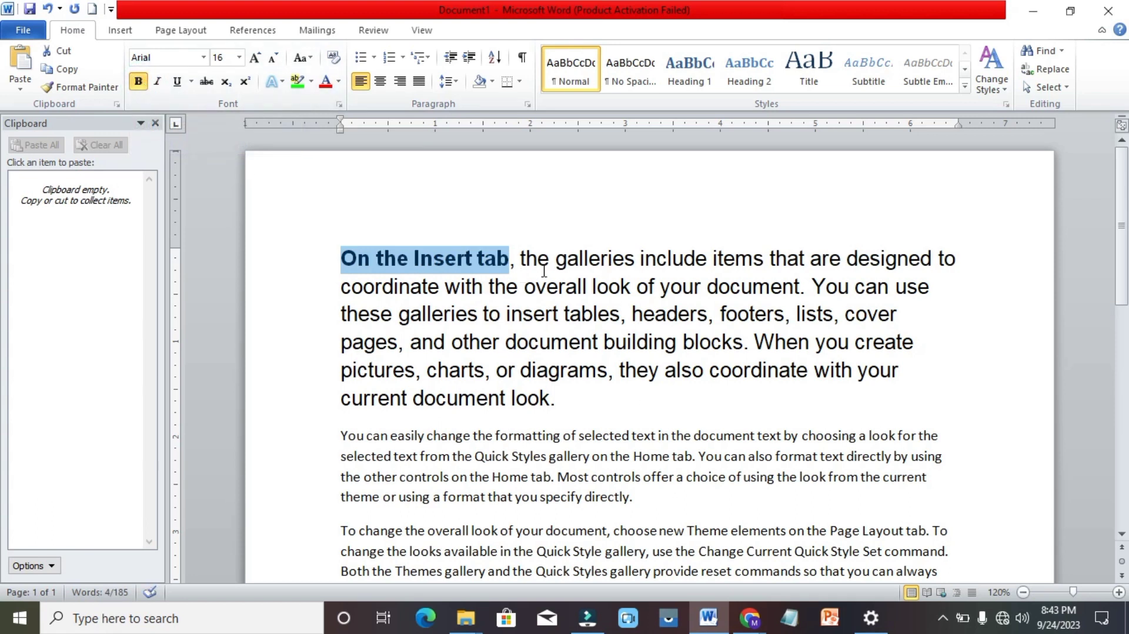
{"action": "left_click", "coordinate": [158, 86]}
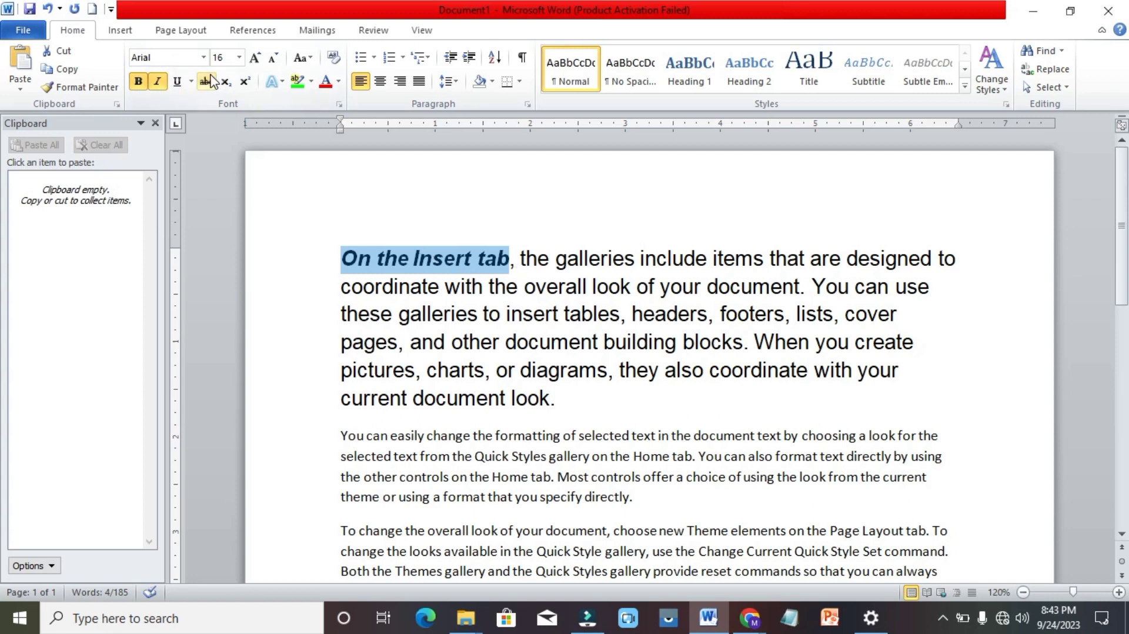
{"action": "left_click", "coordinate": [177, 83]}
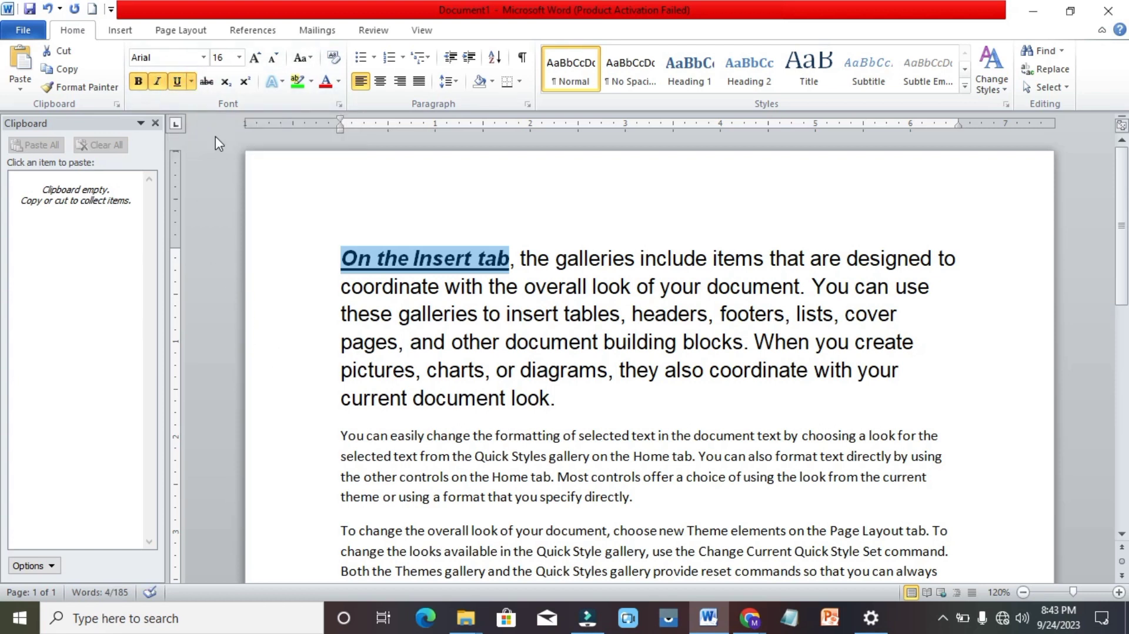
{"action": "left_click", "coordinate": [192, 83]}
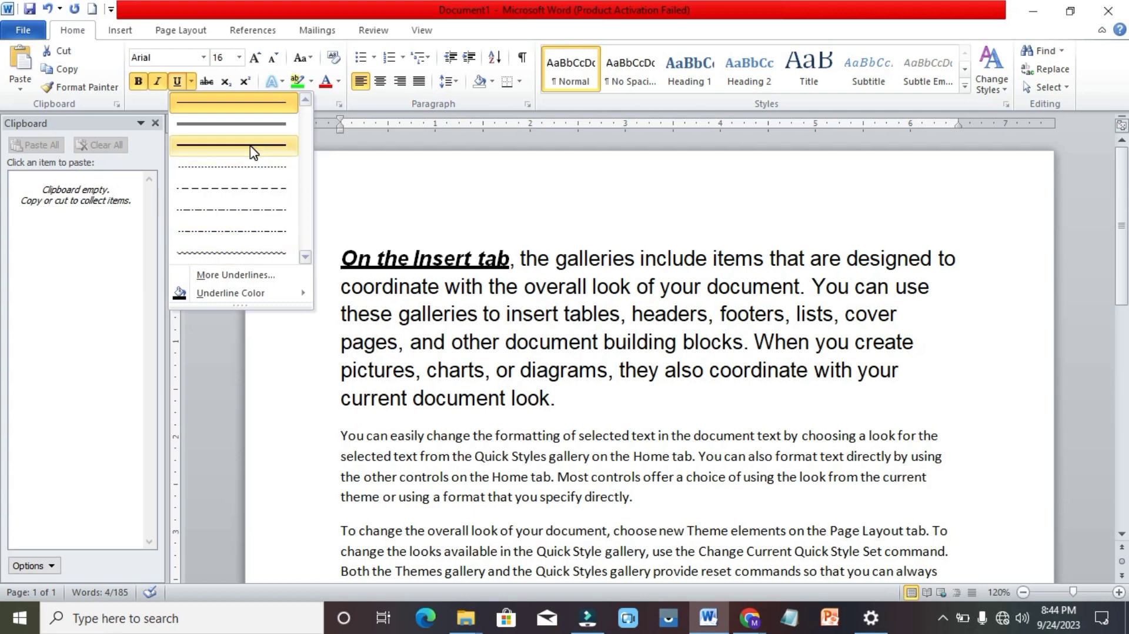
{"action": "left_click", "coordinate": [252, 170]}
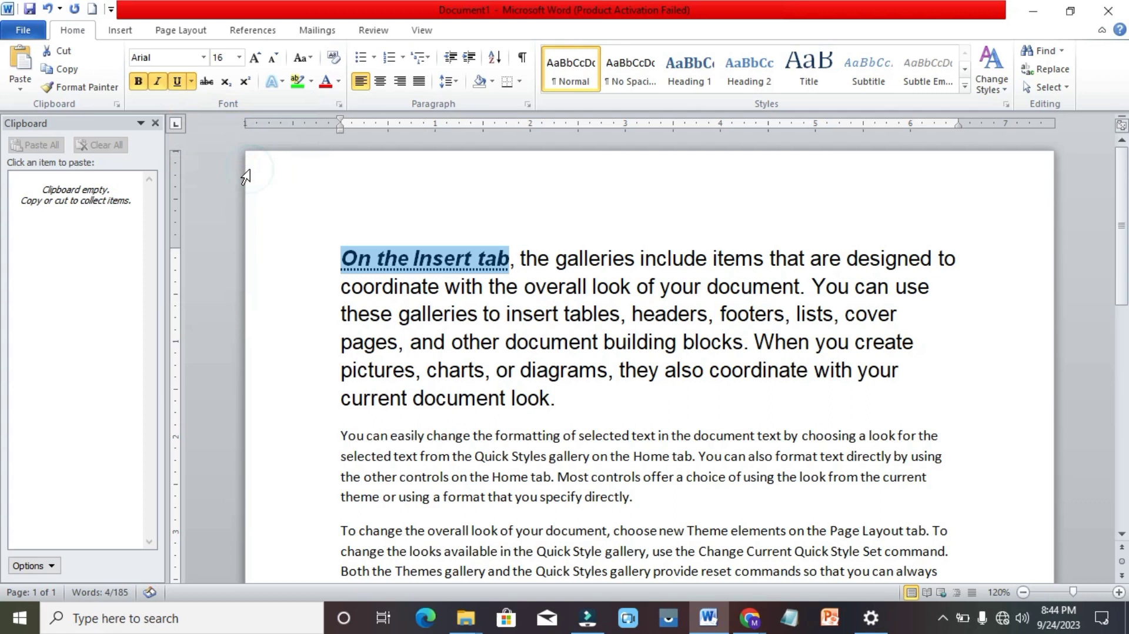
Examine the additional underline styles in the Font dialog and close it without choosing another style
{"action": "left_click", "coordinate": [191, 81]}
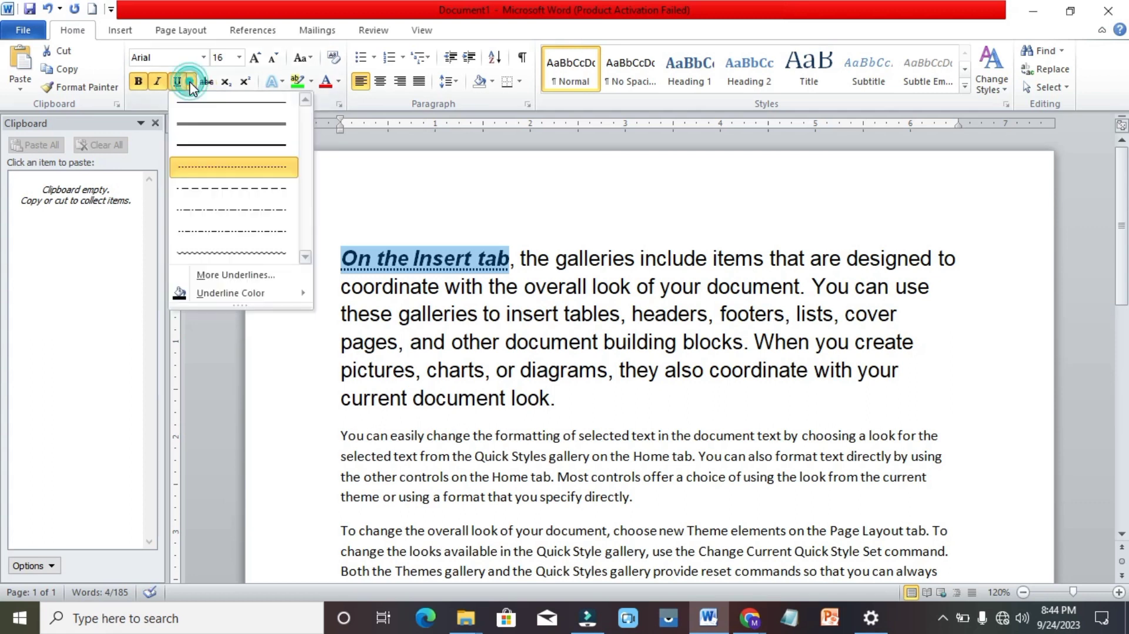
{"action": "left_click", "coordinate": [267, 275]}
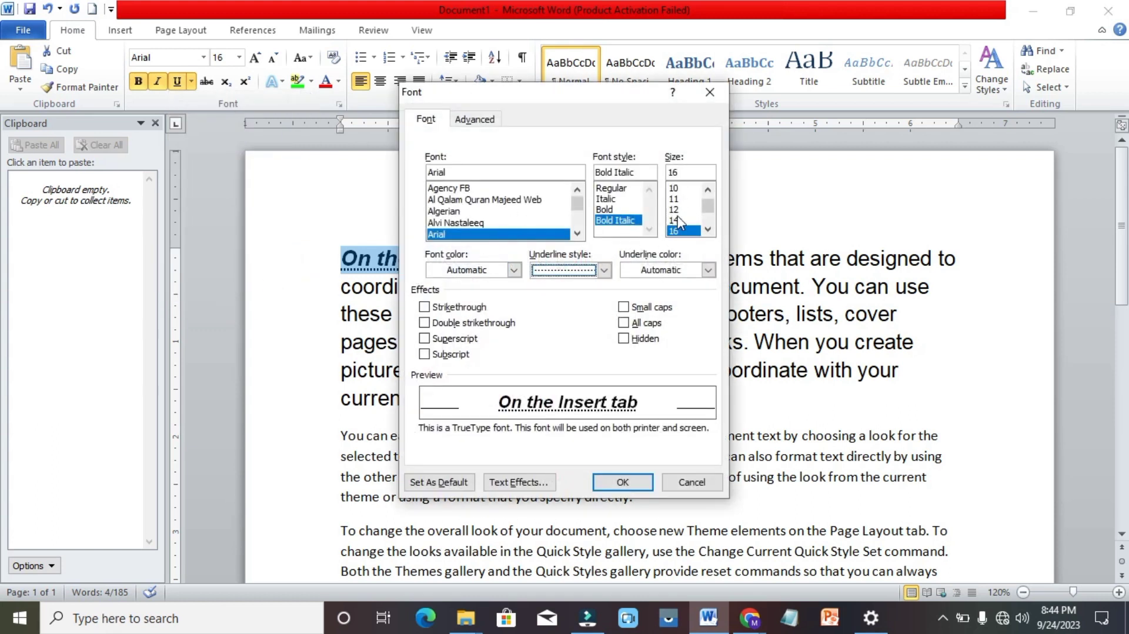
{"action": "left_click", "coordinate": [603, 269]}
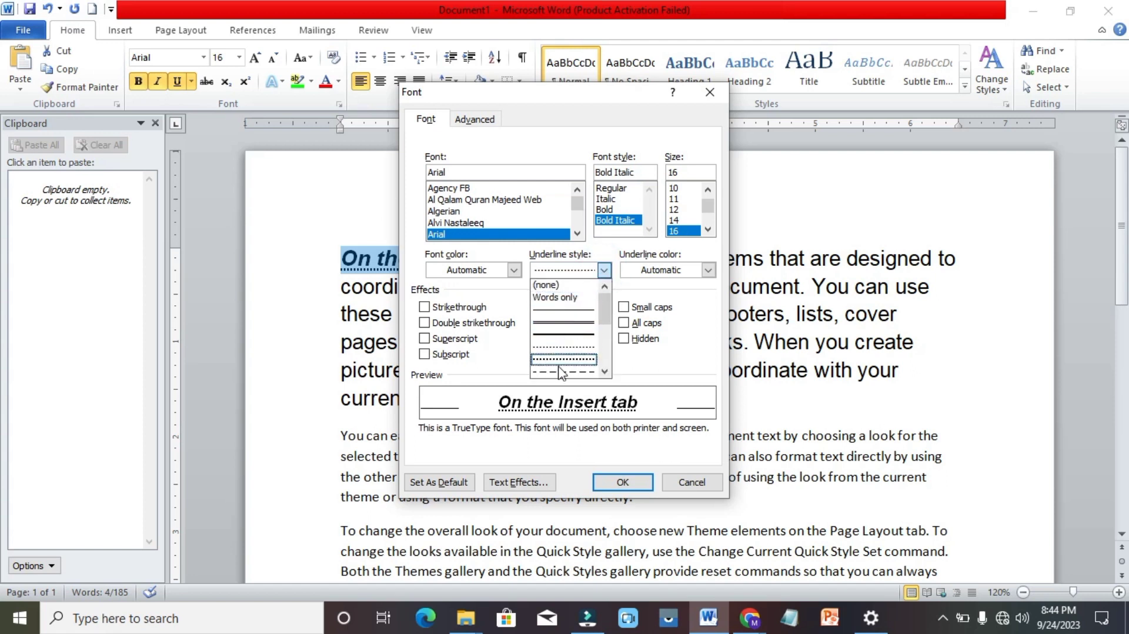
{"action": "left_click", "coordinate": [604, 270]}
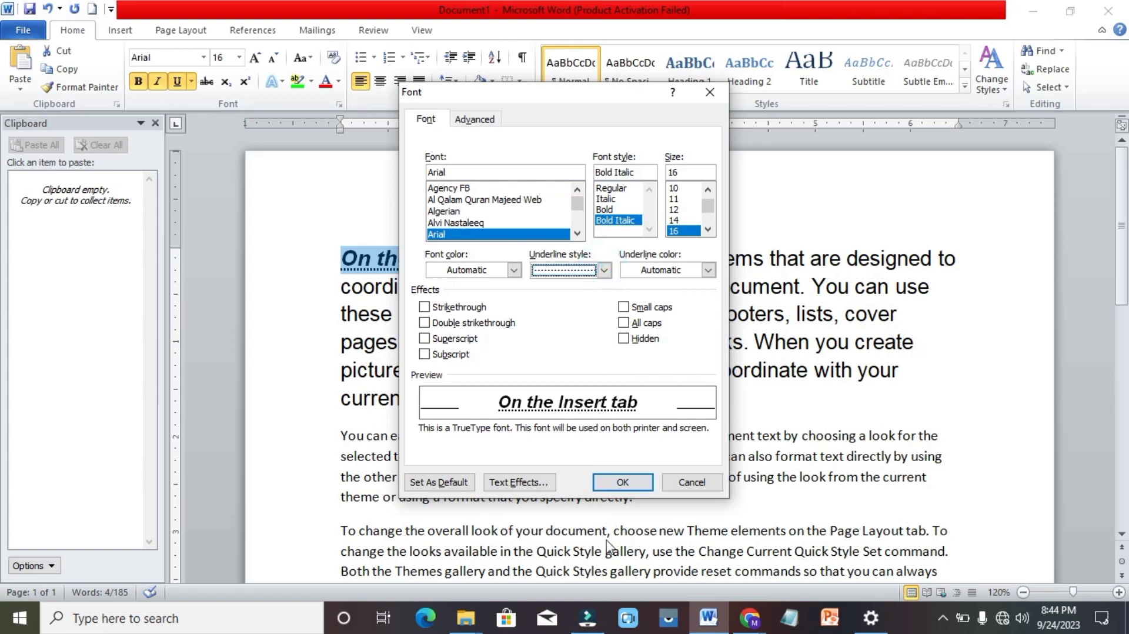
{"action": "left_click", "coordinate": [618, 480]}
{"action": "left_click", "coordinate": [618, 477]}
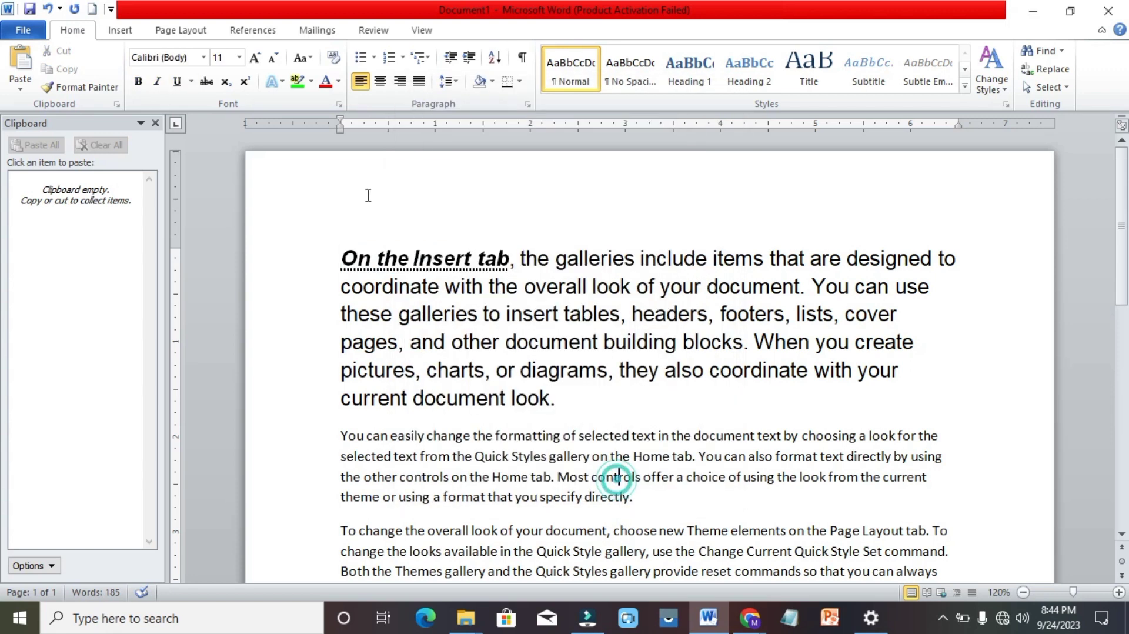
Set the underline color of the opening words "On the Insert tab" to standard red
{"action": "left_click", "coordinate": [191, 81]}
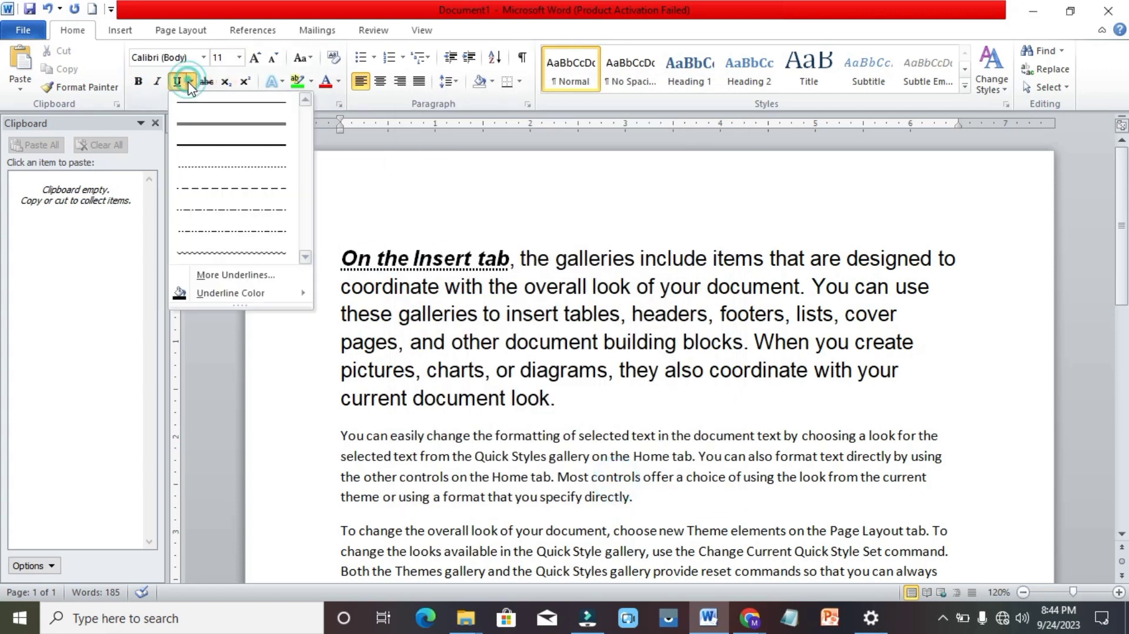
{"action": "mouse_move", "coordinate": [241, 297]}
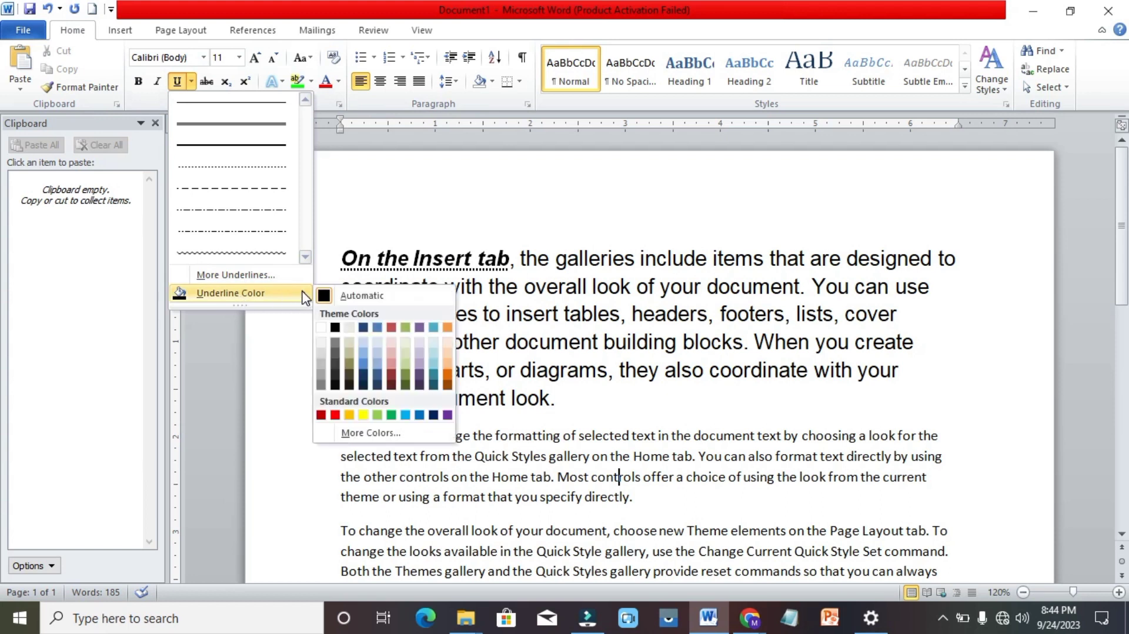
{"action": "left_click", "coordinate": [520, 260]}
{"action": "left_click_drag", "start_coordinate": [511, 260], "coordinate": [479, 261]}
{"action": "triple_click", "coordinate": [509, 267]}
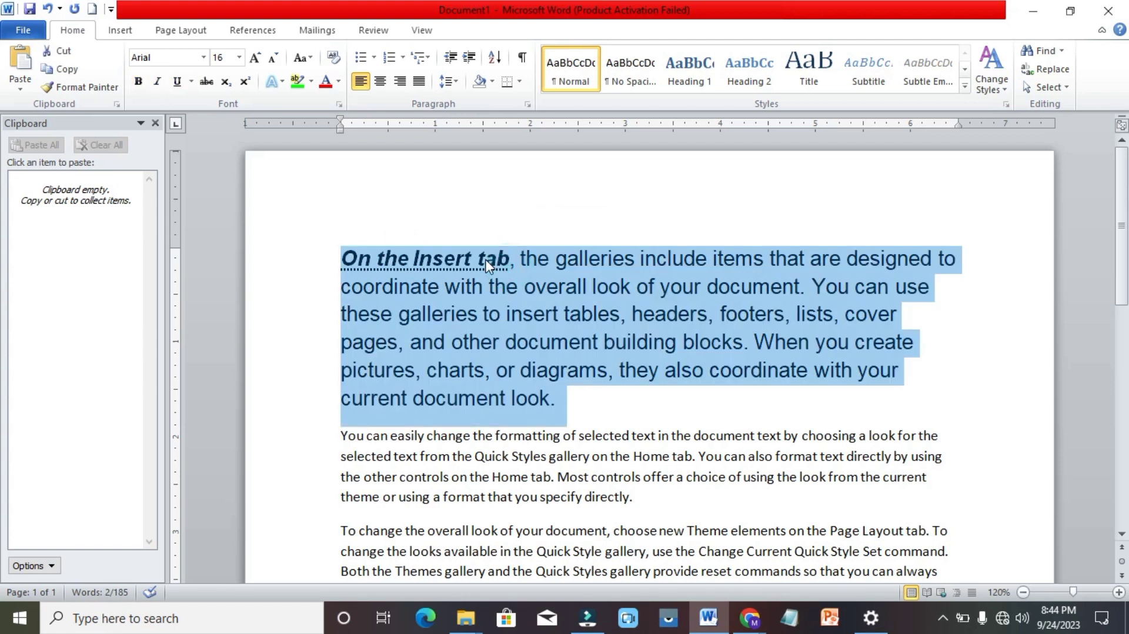
{"action": "left_click", "coordinate": [475, 214]}
{"action": "double_click", "coordinate": [512, 259]}
{"action": "left_click_drag", "start_coordinate": [512, 259], "coordinate": [341, 259]}
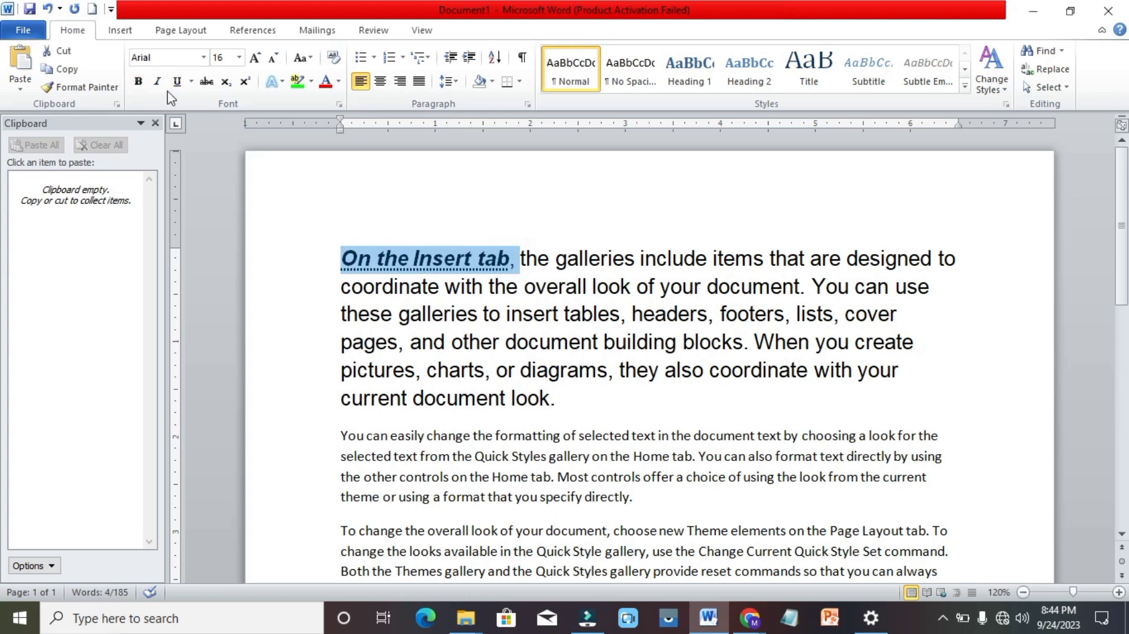
{"action": "left_click", "coordinate": [192, 81]}
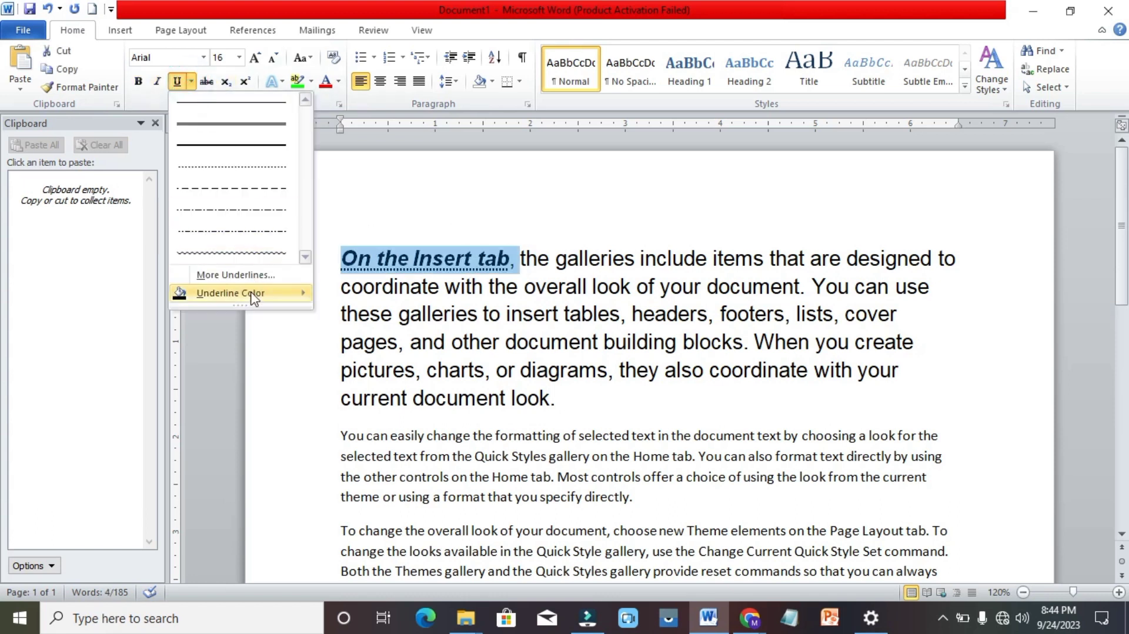
{"action": "mouse_move", "coordinate": [253, 296]}
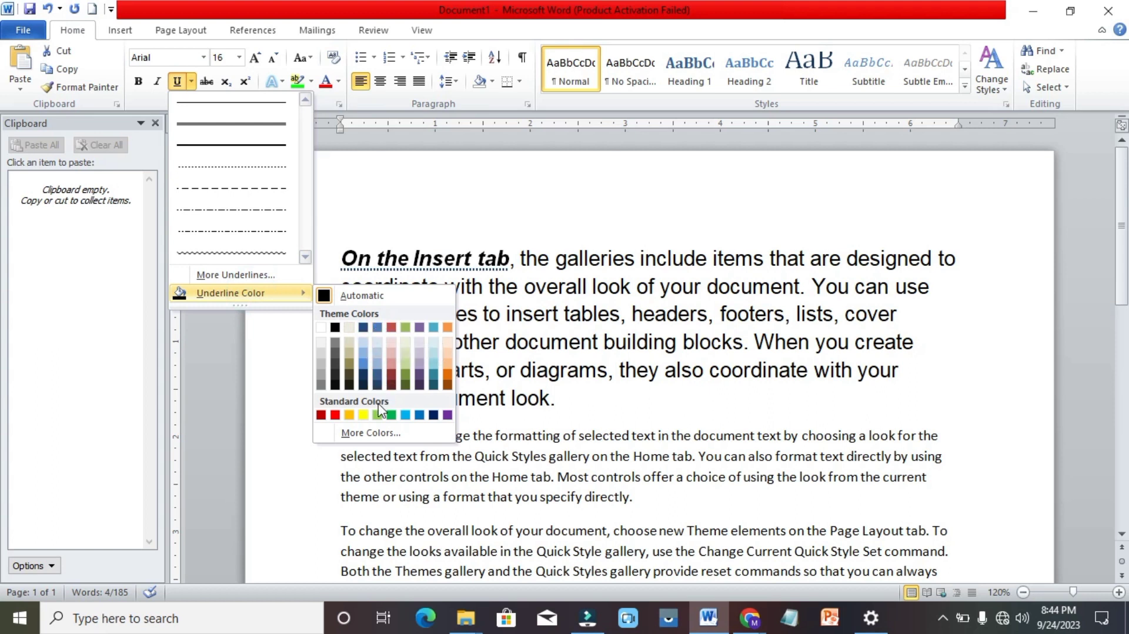
{"action": "left_click", "coordinate": [335, 415]}
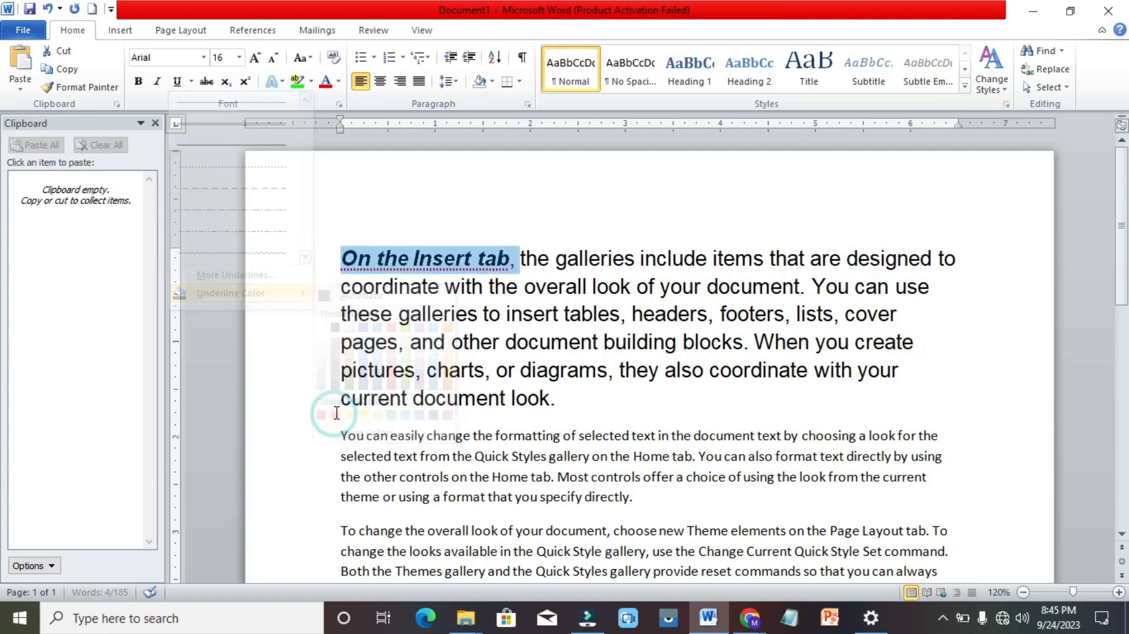
{"action": "double_click", "coordinate": [492, 221]}
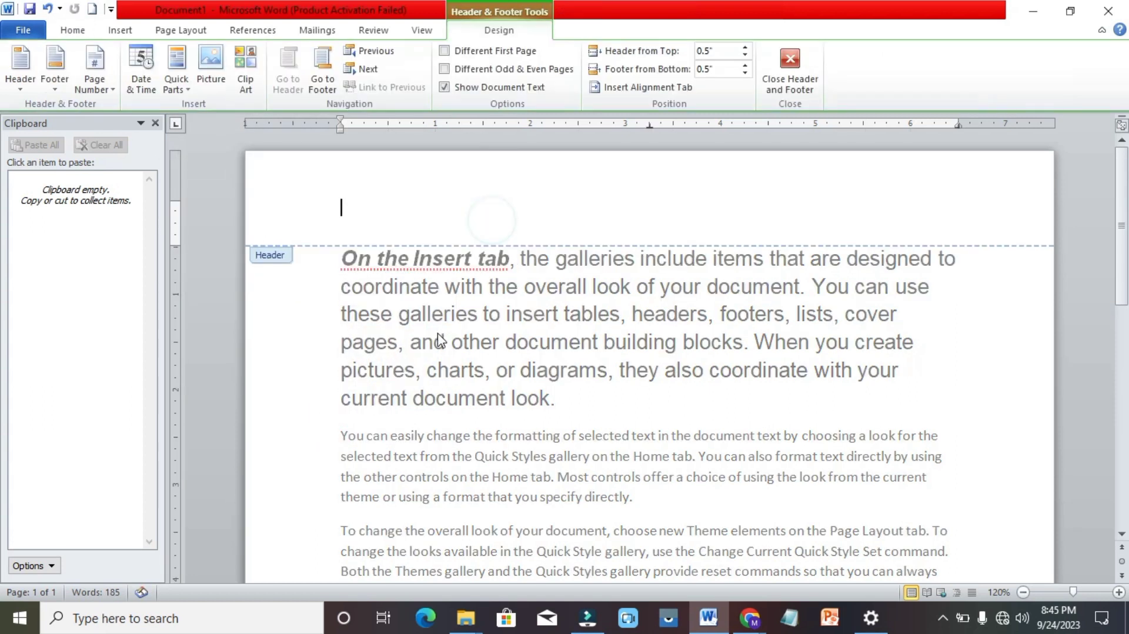
{"action": "double_click", "coordinate": [543, 321]}
{"action": "triple_click", "coordinate": [543, 321]}
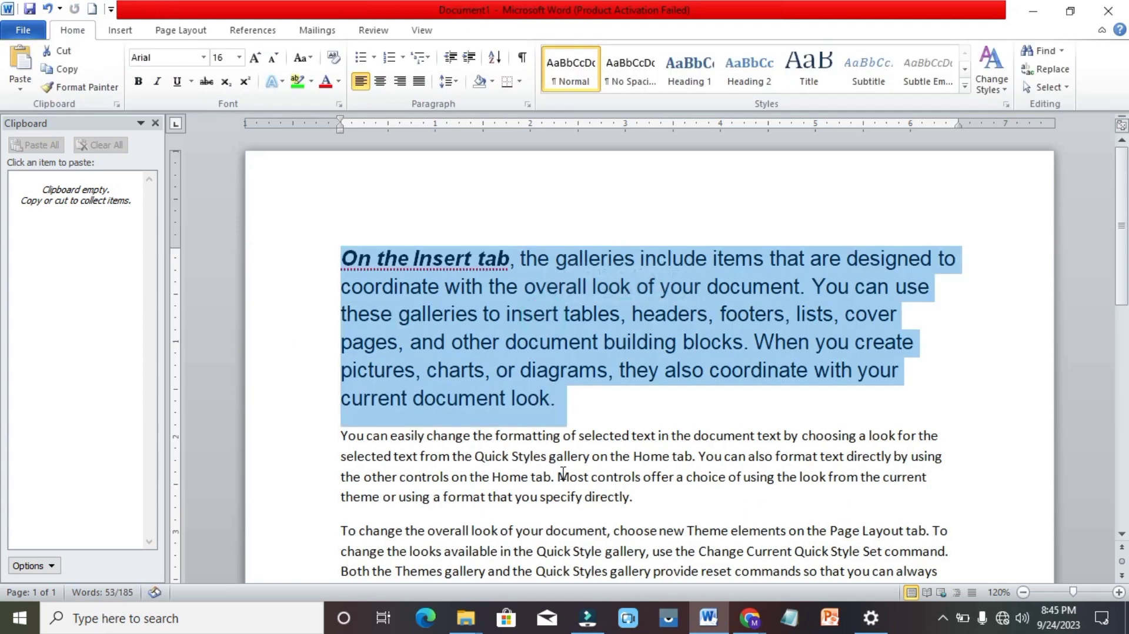
{"action": "left_click", "coordinate": [603, 406]}
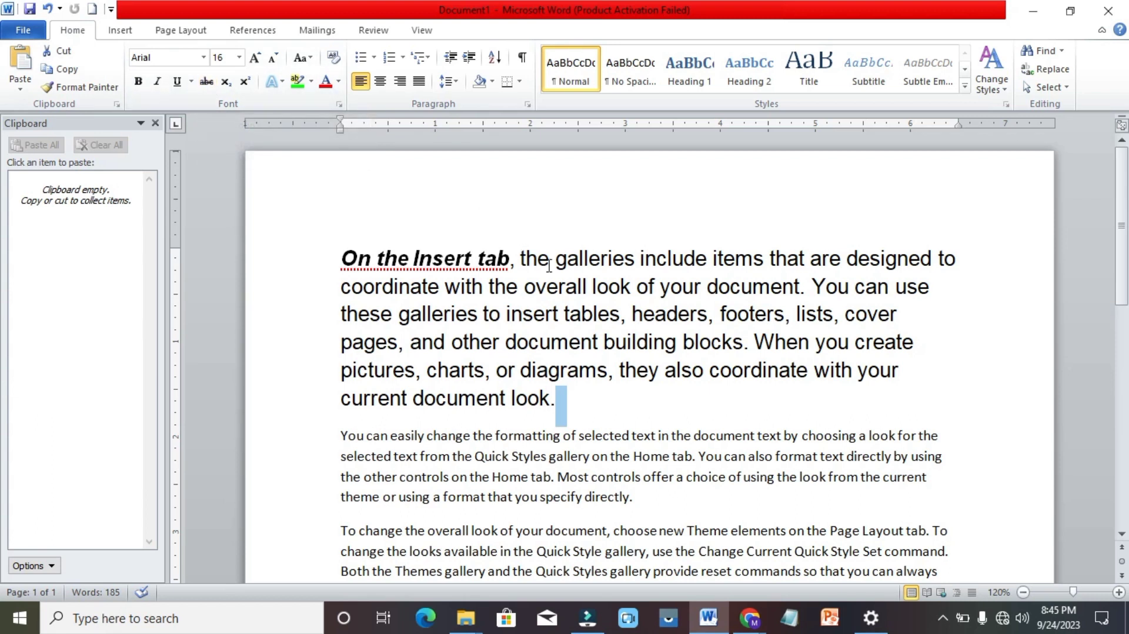
{"action": "left_click", "coordinate": [944, 320]}
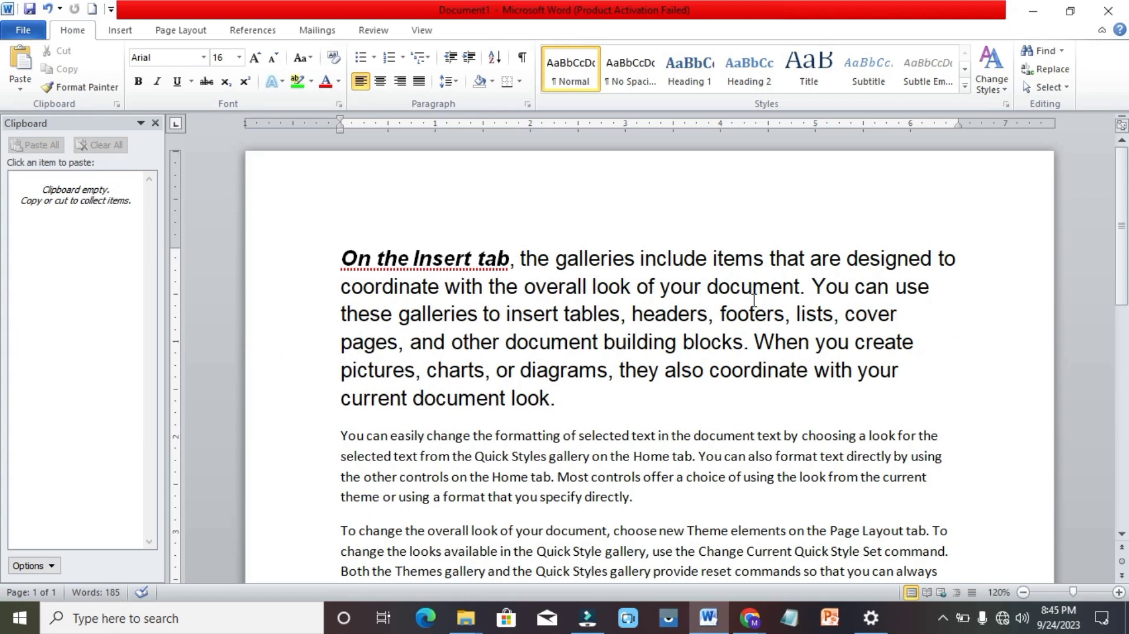
Apply bold and strikethrough to the word "document." in the first paragraph's second line
{"action": "left_click", "coordinate": [810, 286]}
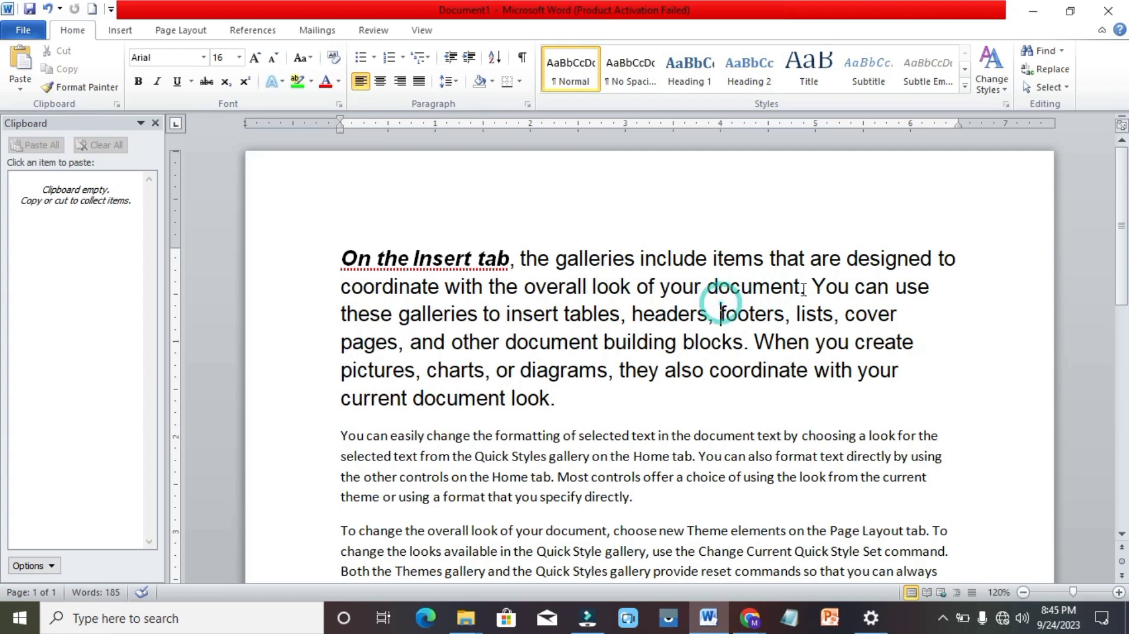
{"action": "left_click_drag", "start_coordinate": [811, 287], "coordinate": [723, 297]}
{"action": "left_click", "coordinate": [763, 286]}
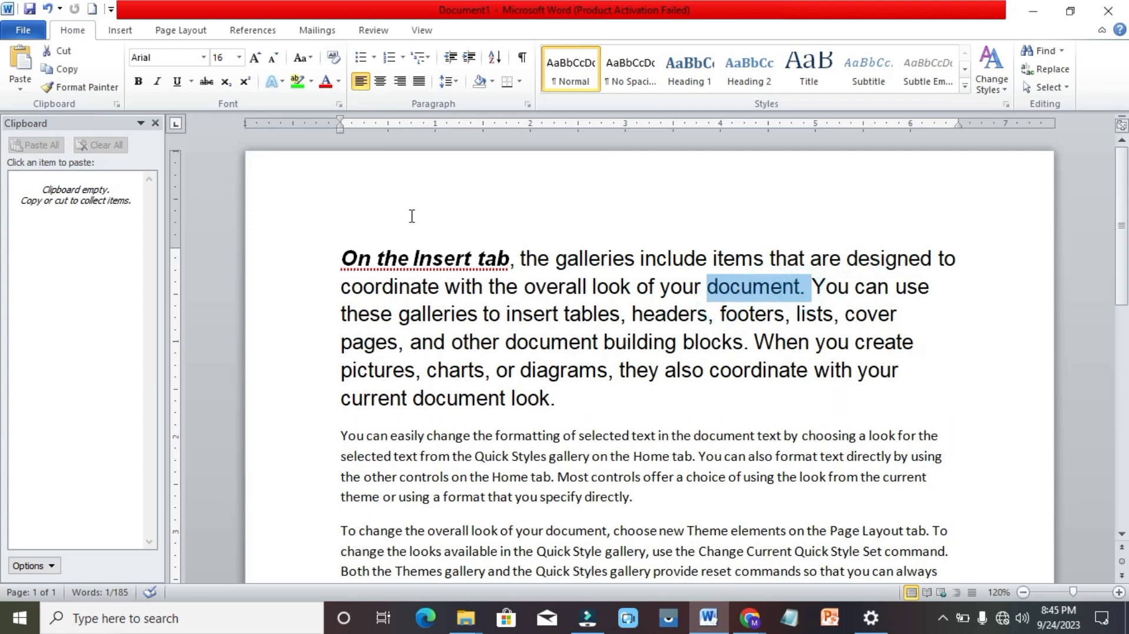
{"action": "left_click", "coordinate": [137, 81]}
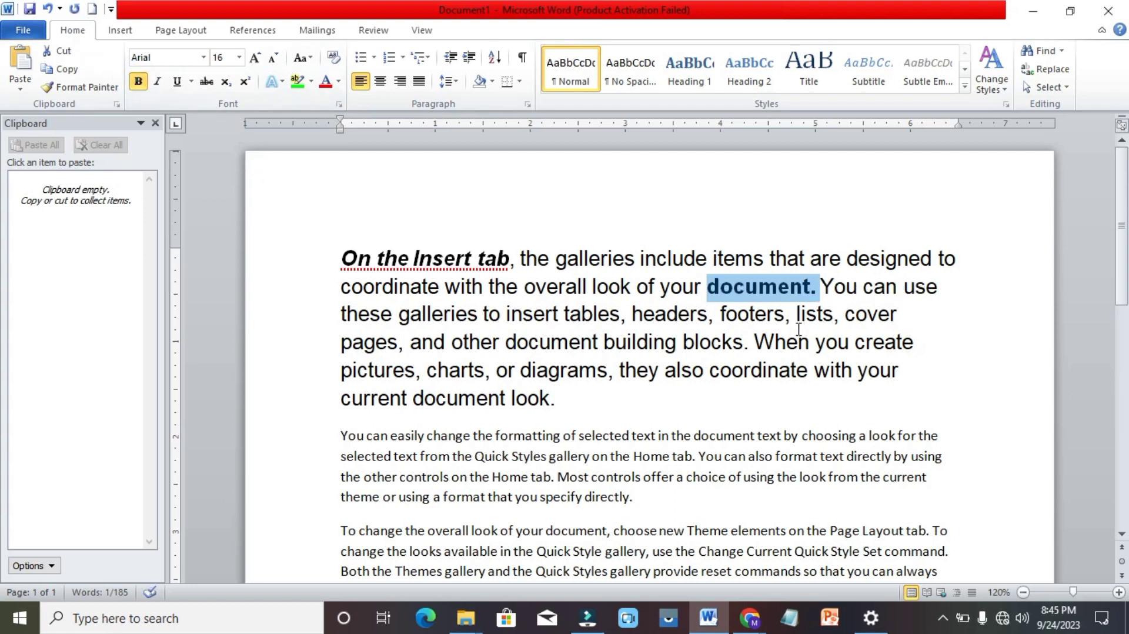
{"action": "left_click", "coordinate": [211, 84]}
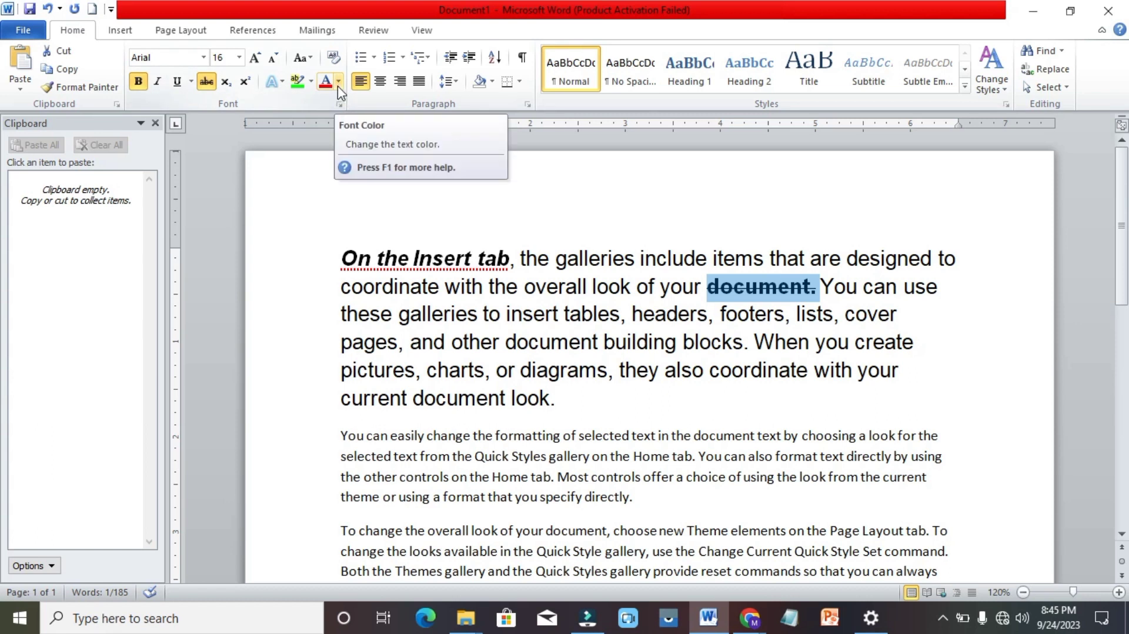
Change the font color of the whole second paragraph to standard dark red
{"action": "scroll", "coordinate": [380, 397], "scroll_direction": "down", "scroll_amount": 3}
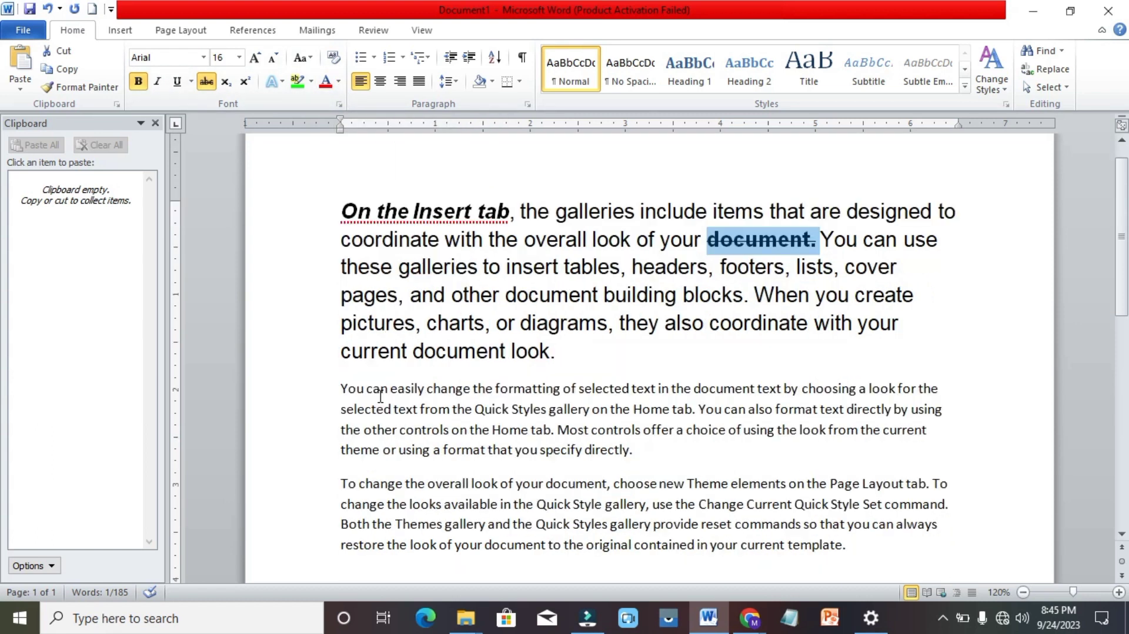
{"action": "mouse_move", "coordinate": [341, 341]}
{"action": "left_mouse_down"}
{"action": "mouse_move", "coordinate": [518, 403]}
{"action": "mouse_move", "coordinate": [647, 402]}
{"action": "mouse_move", "coordinate": [330, 337]}
{"action": "left_mouse_up"}
{"action": "left_click", "coordinate": [648, 403]}
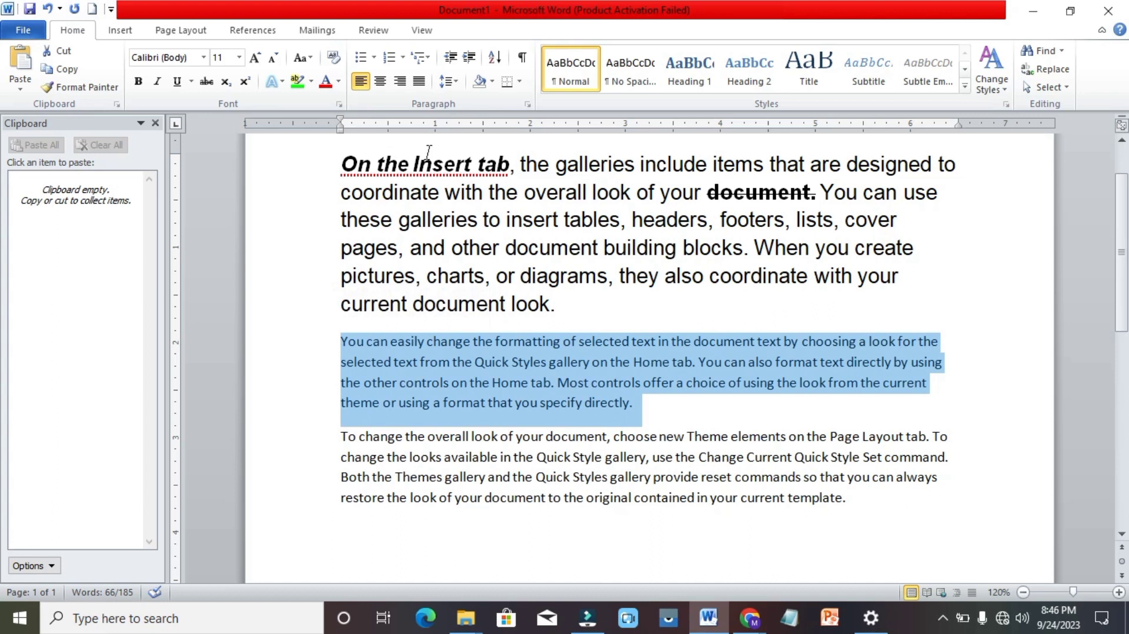
{"action": "left_click", "coordinate": [339, 82]}
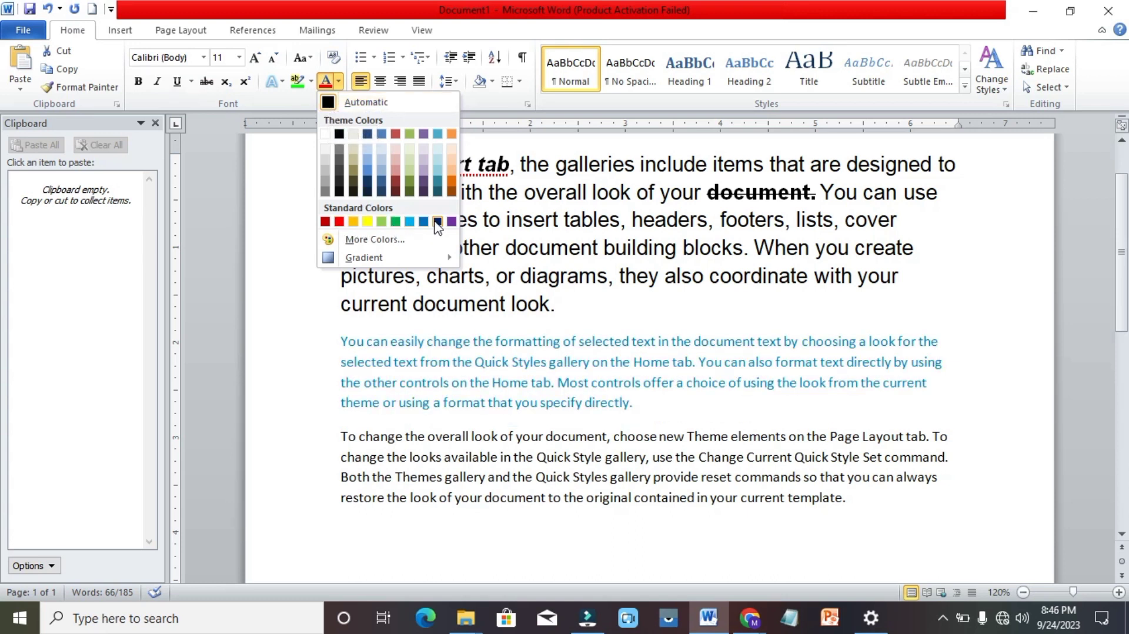
{"action": "left_click", "coordinate": [325, 222]}
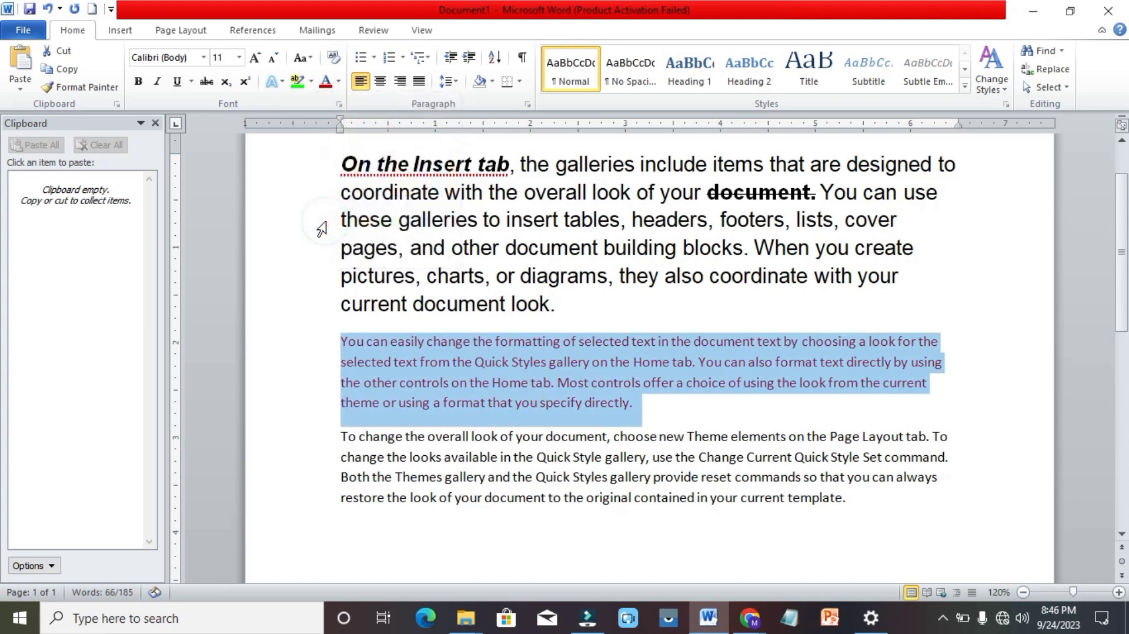
{"action": "left_click", "coordinate": [715, 415]}
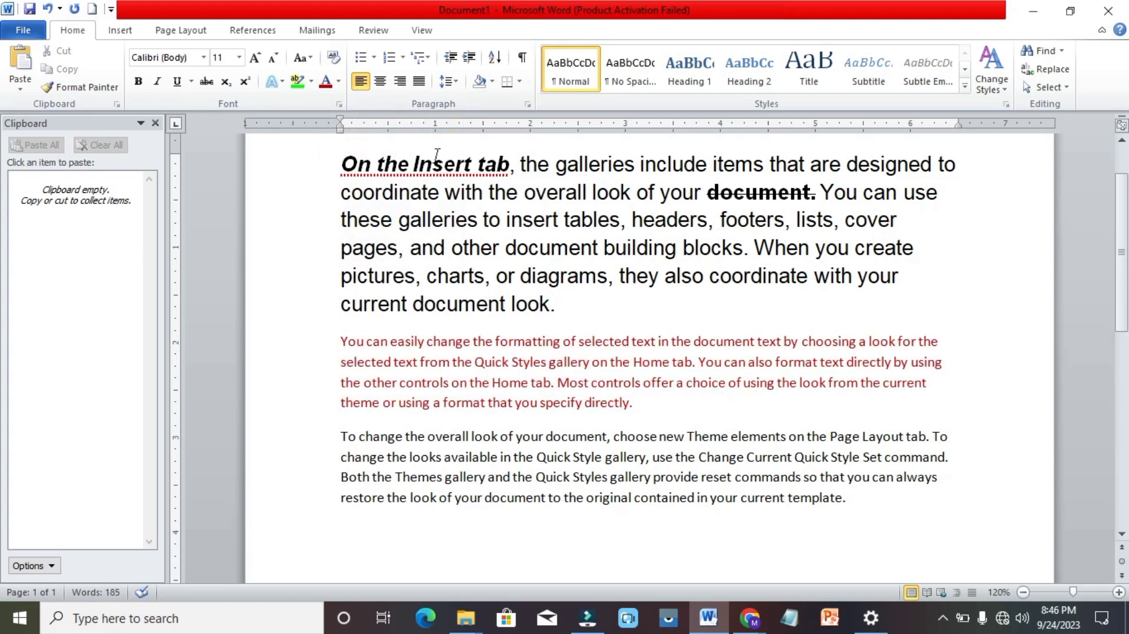
Change the font color of the whole third paragraph to a light cyan from the extended standard color palette
{"action": "left_click", "coordinate": [340, 83]}
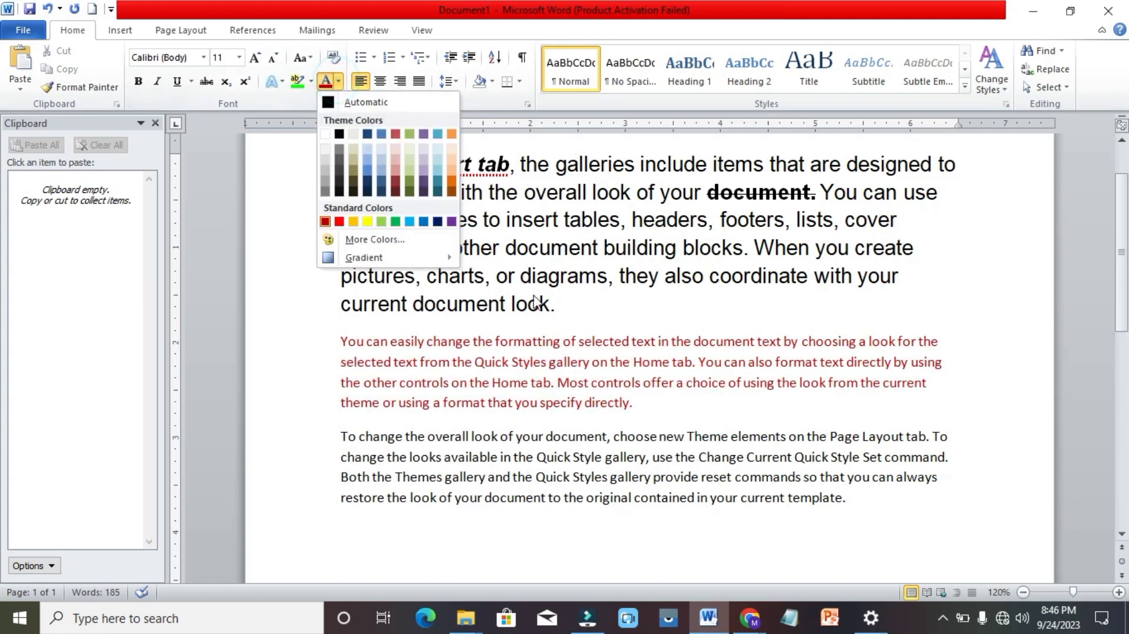
{"action": "left_click", "coordinate": [692, 427]}
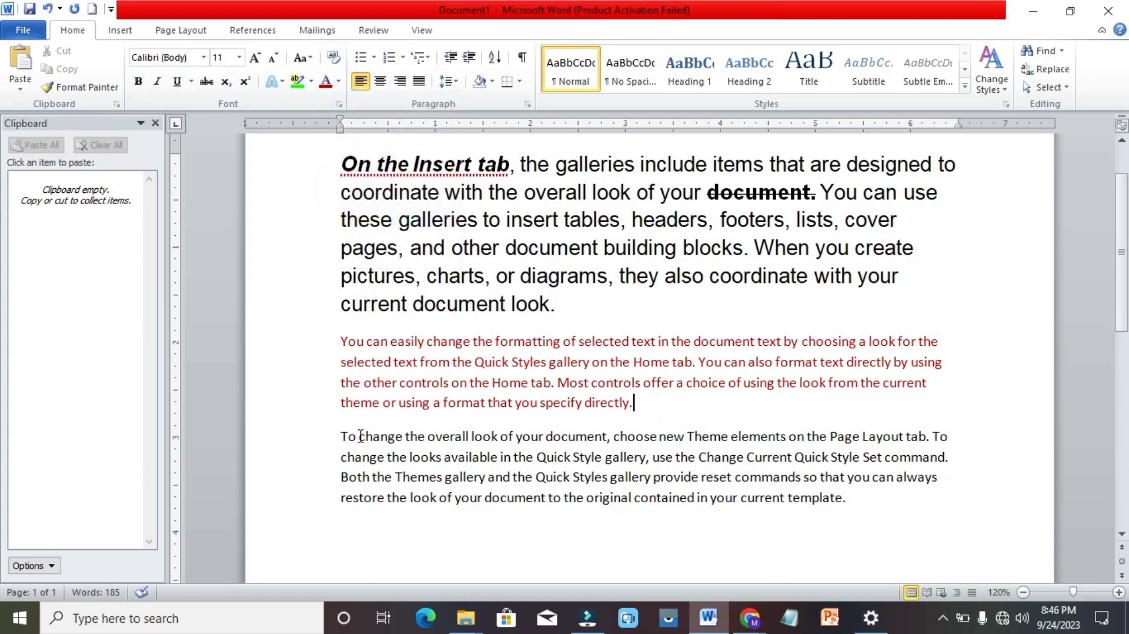
{"action": "mouse_move", "coordinate": [343, 436]}
{"action": "left_mouse_down"}
{"action": "mouse_move", "coordinate": [537, 516]}
{"action": "mouse_move", "coordinate": [847, 496]}
{"action": "mouse_move", "coordinate": [390, 420]}
{"action": "mouse_move", "coordinate": [376, 438]}
{"action": "mouse_move", "coordinate": [348, 436]}
{"action": "mouse_move", "coordinate": [360, 438]}
{"action": "left_mouse_up"}
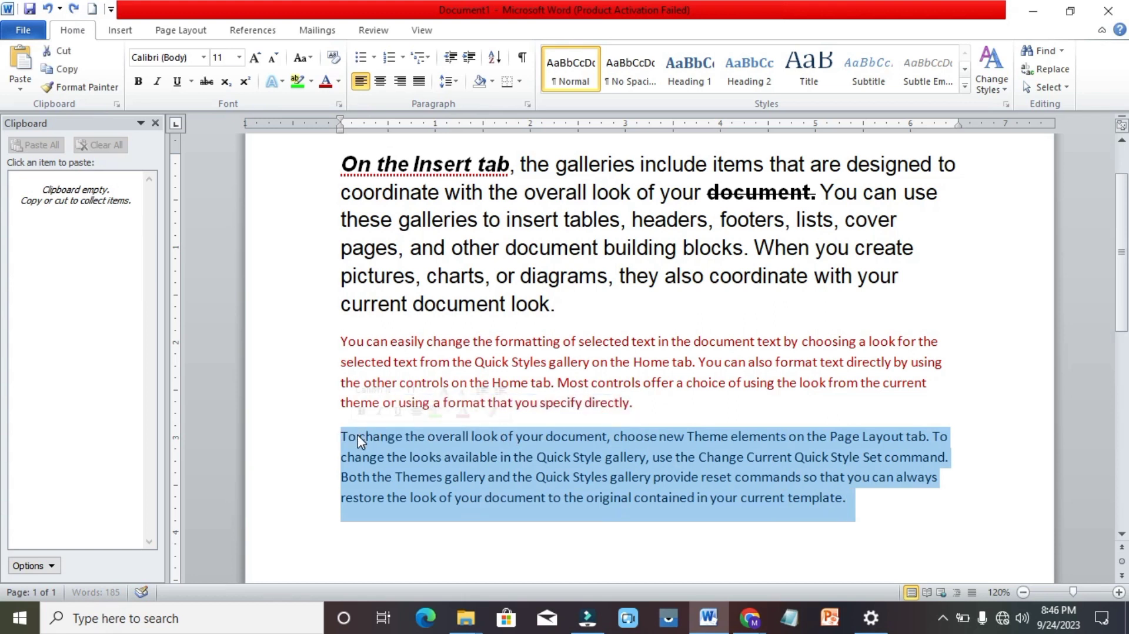
{"action": "left_click", "coordinate": [339, 81]}
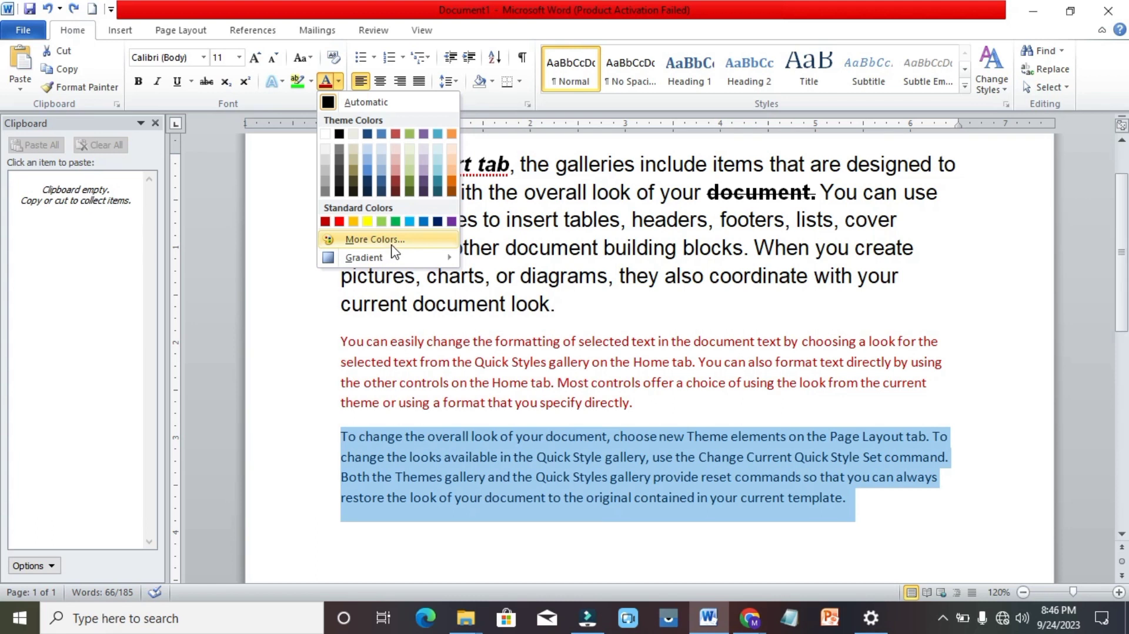
{"action": "mouse_move", "coordinate": [401, 260]}
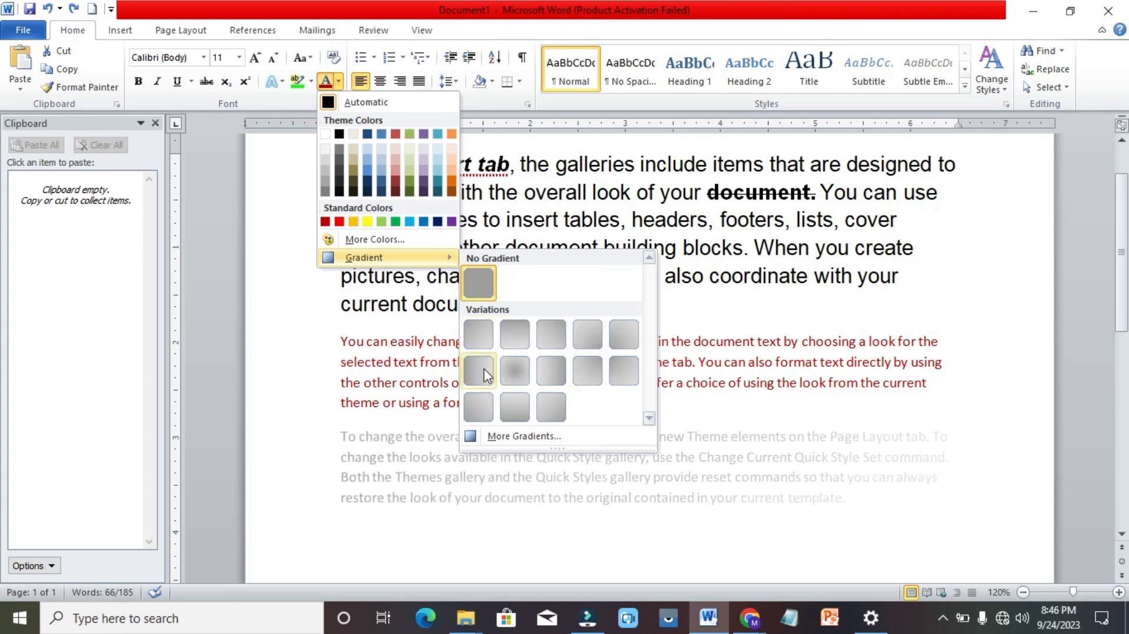
{"action": "left_click", "coordinate": [412, 252]}
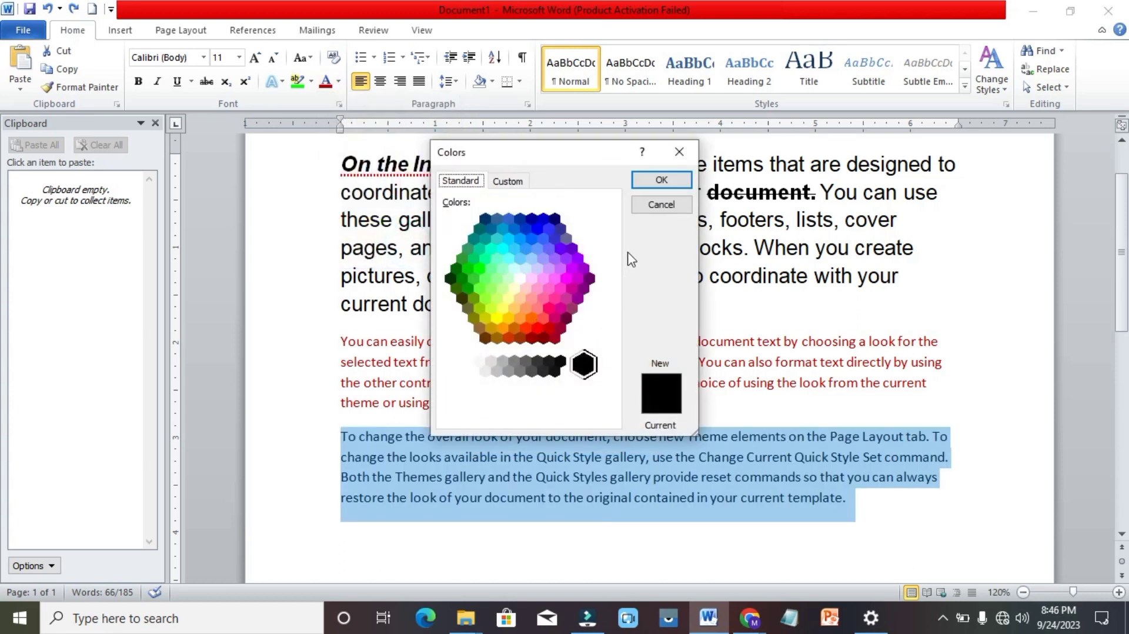
{"action": "left_click", "coordinate": [521, 238]}
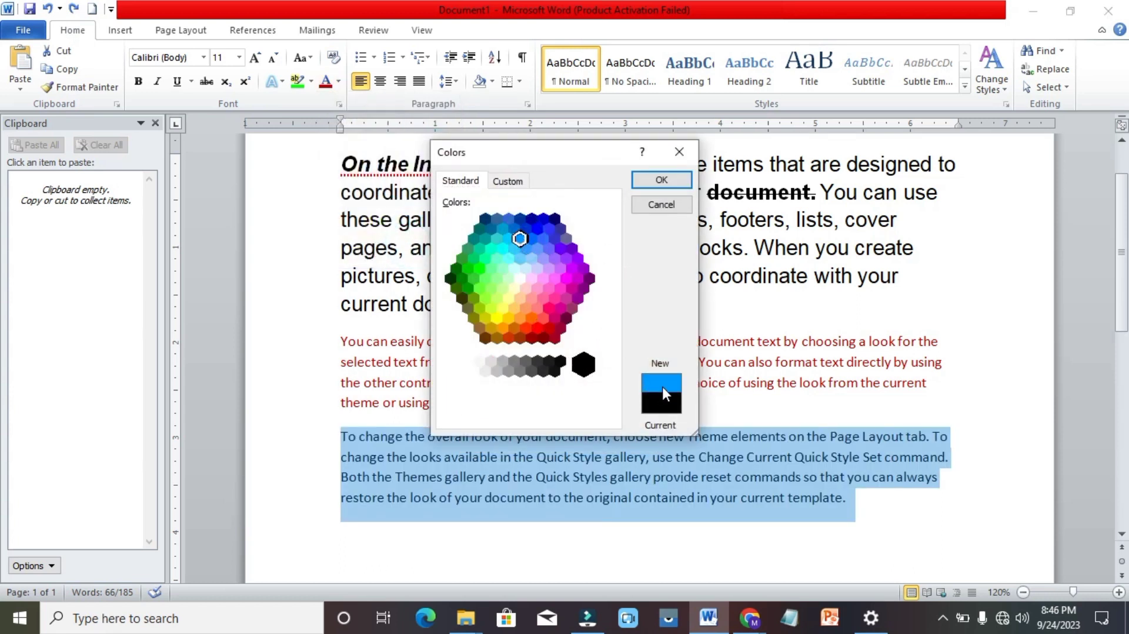
{"action": "double_click", "coordinate": [504, 252]}
{"action": "left_click_drag", "start_coordinate": [506, 247], "coordinate": [505, 275]}
{"action": "double_click", "coordinate": [504, 275]}
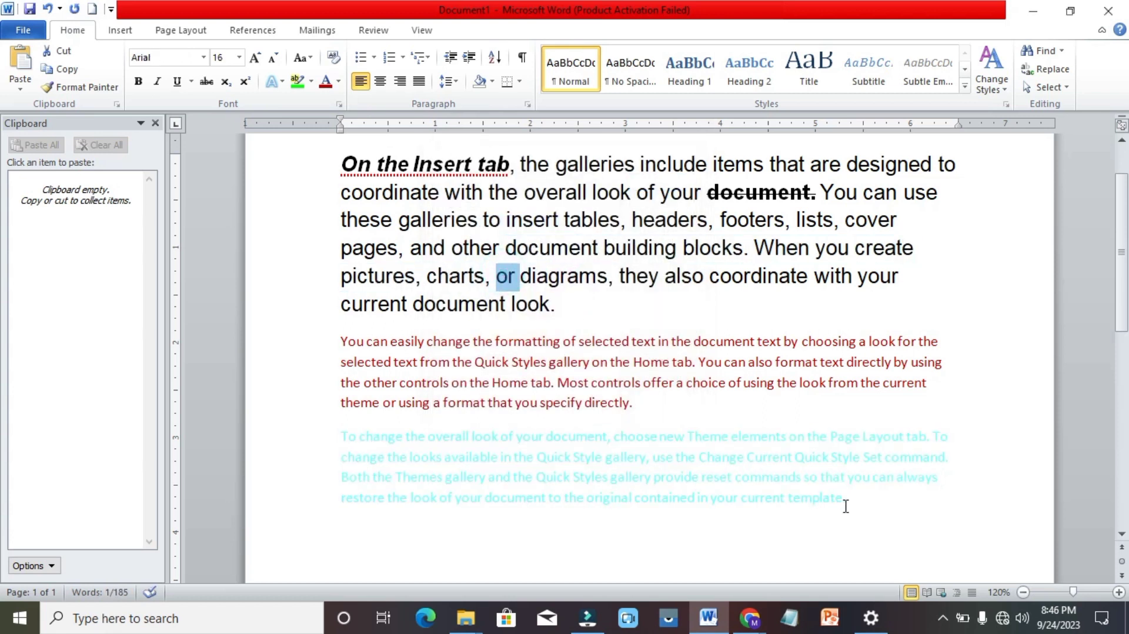
{"action": "left_click", "coordinate": [882, 507]}
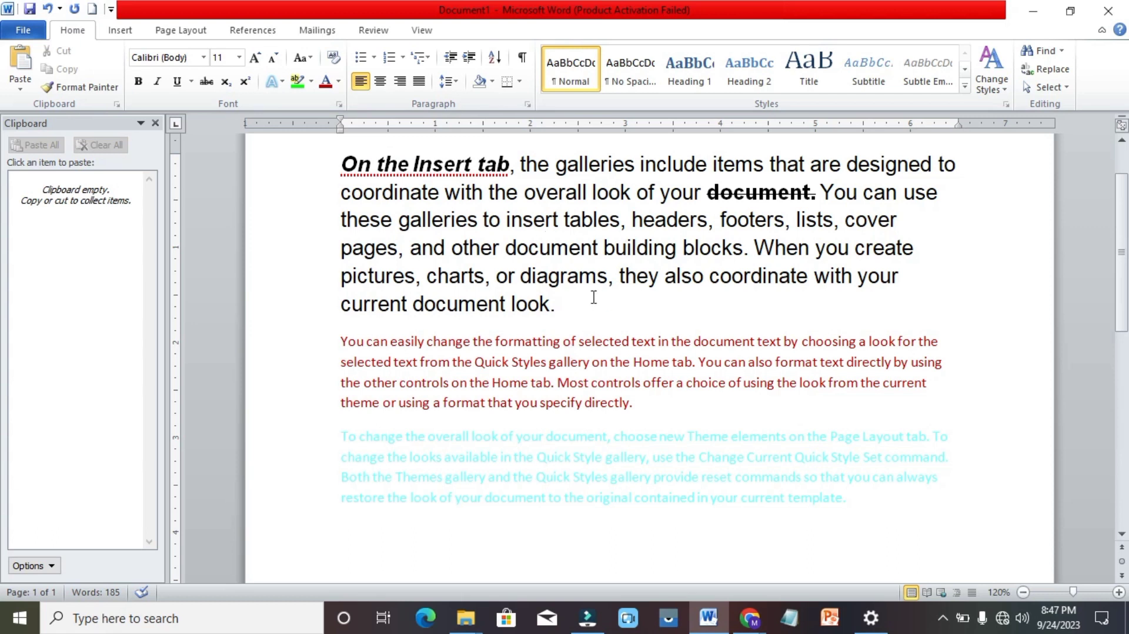
Highlight the word "diagrams," in the first paragraph with bright green
{"action": "left_click", "coordinate": [612, 284]}
{"action": "left_click", "coordinate": [506, 249]}
{"action": "left_click", "coordinate": [612, 276]}
{"action": "key", "text": "shift+Left"}
{"action": "key", "text": "shift+Left"}
{"action": "key", "text": "shift+Left"}
{"action": "key", "text": "shift+Left"}
{"action": "key", "text": "shift+Left"}
{"action": "key", "text": "shift+Left"}
{"action": "key", "text": "shift+Left"}
{"action": "key", "text": "shift+Left"}
{"action": "key", "text": "shift+Left"}
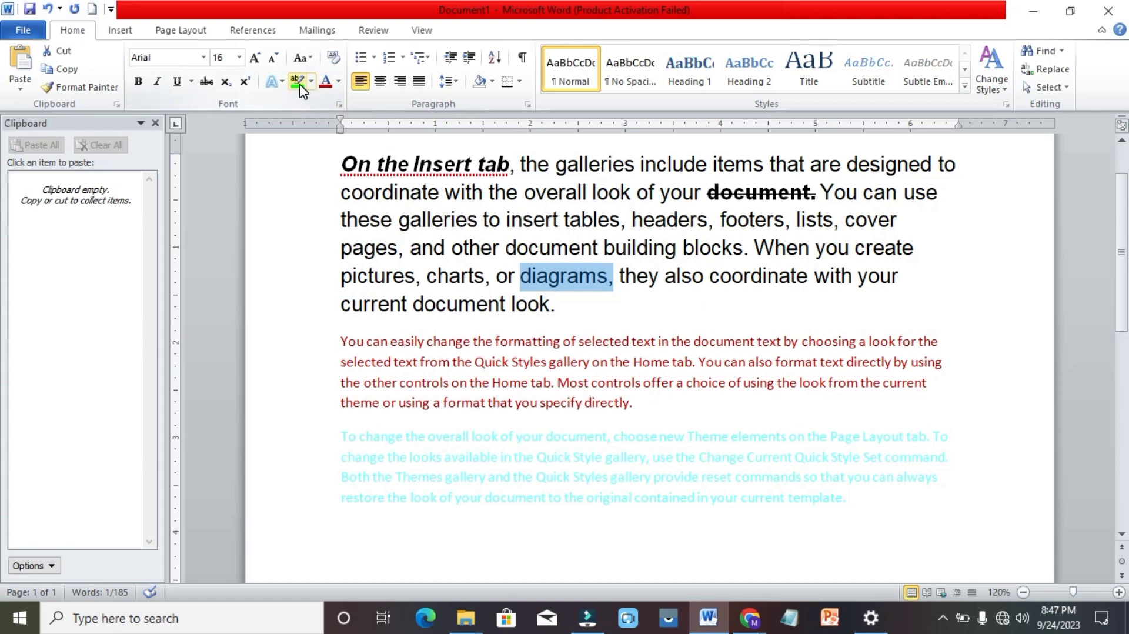
{"action": "left_click", "coordinate": [299, 82]}
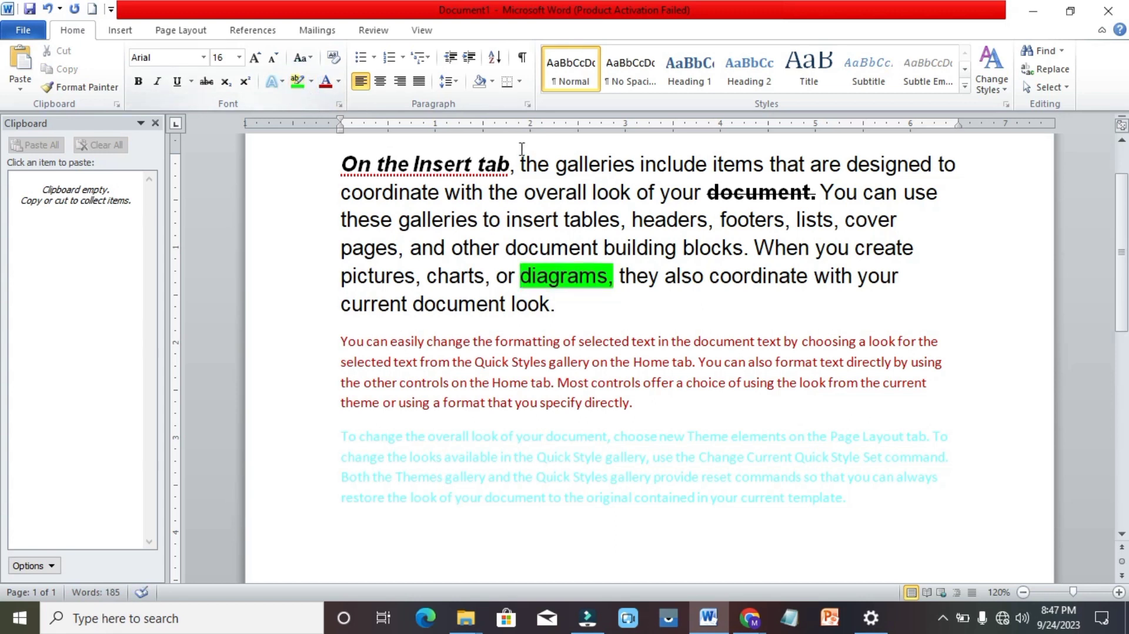
Highlight the word "coordinate" in the first paragraph's fifth line with yellow
{"action": "double_click", "coordinate": [718, 281]}
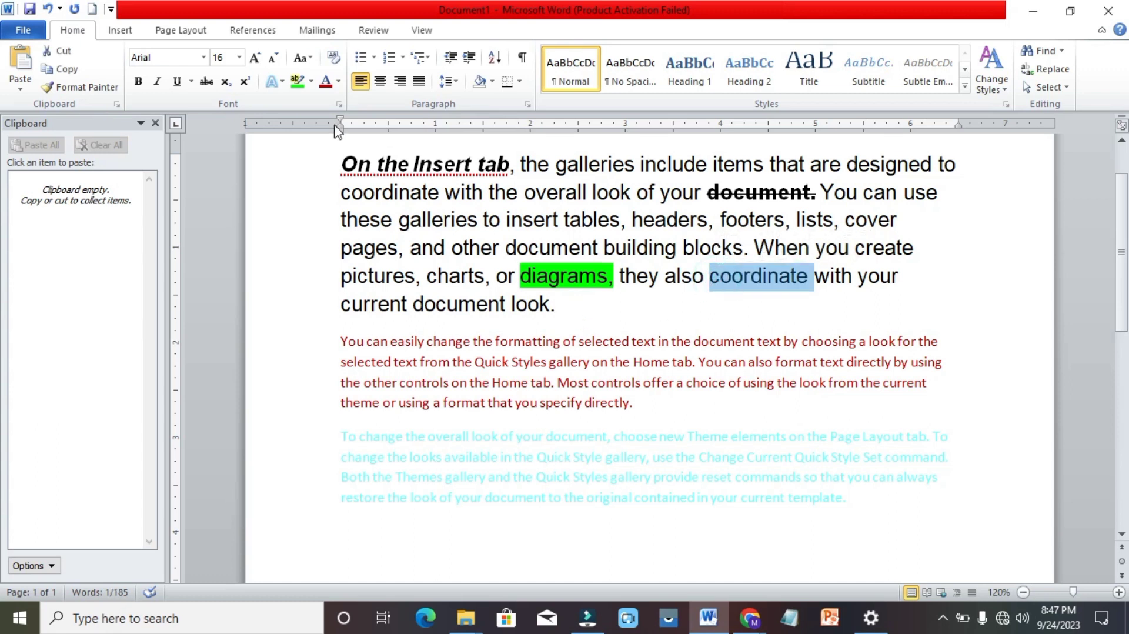
{"action": "left_click", "coordinate": [311, 85]}
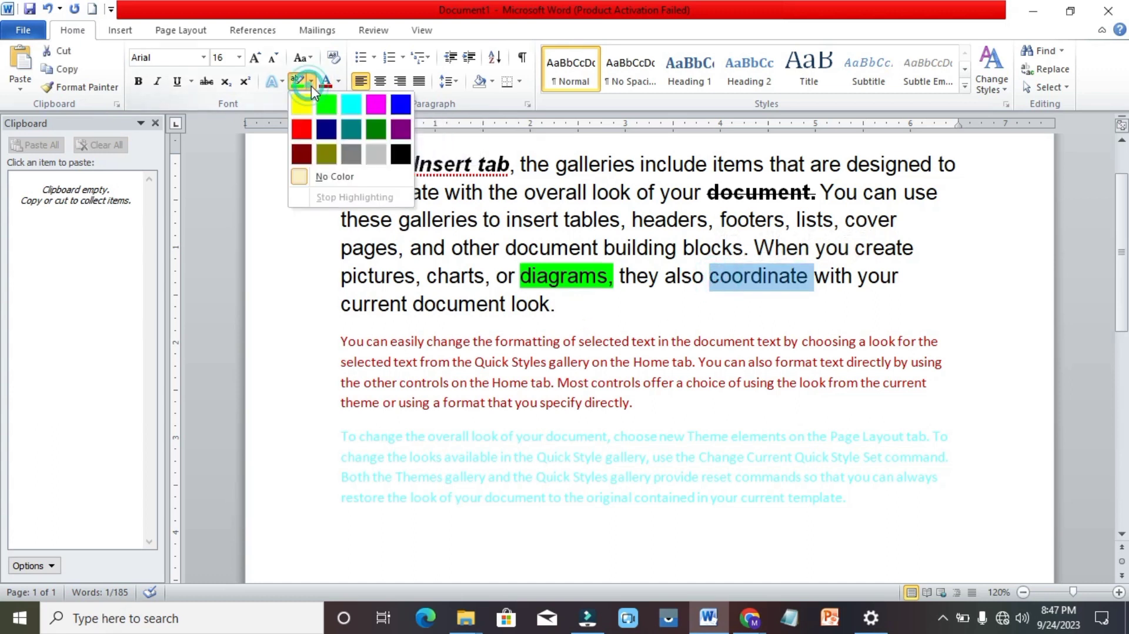
{"action": "left_click", "coordinate": [304, 111]}
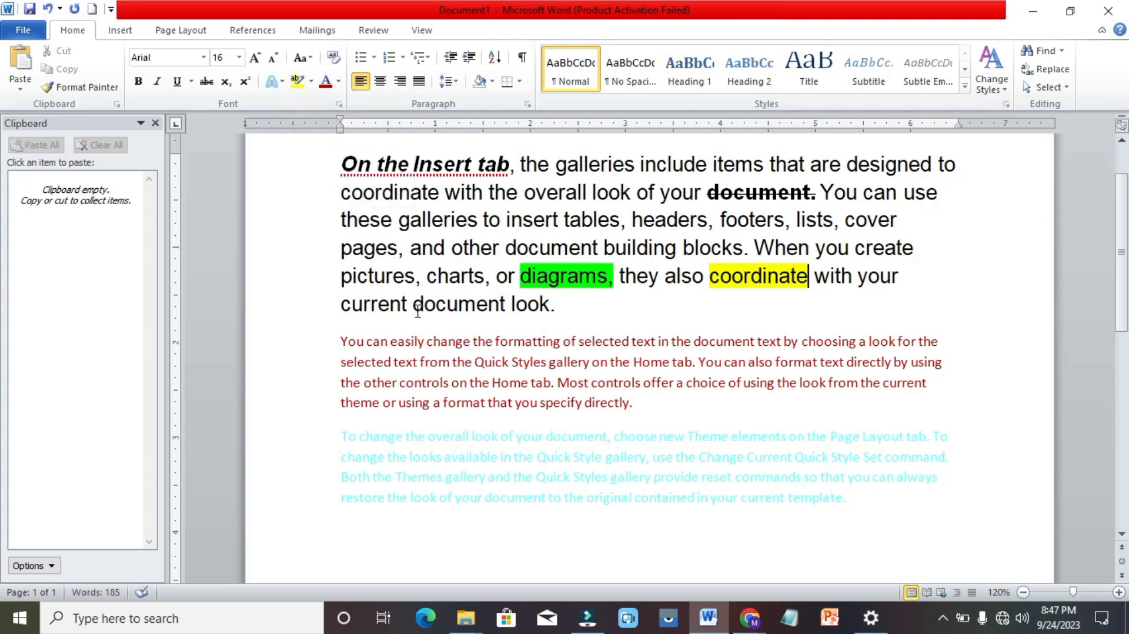
Highlight the word "current" at the start of the first paragraph's last line with dark blue
{"action": "double_click", "coordinate": [364, 306]}
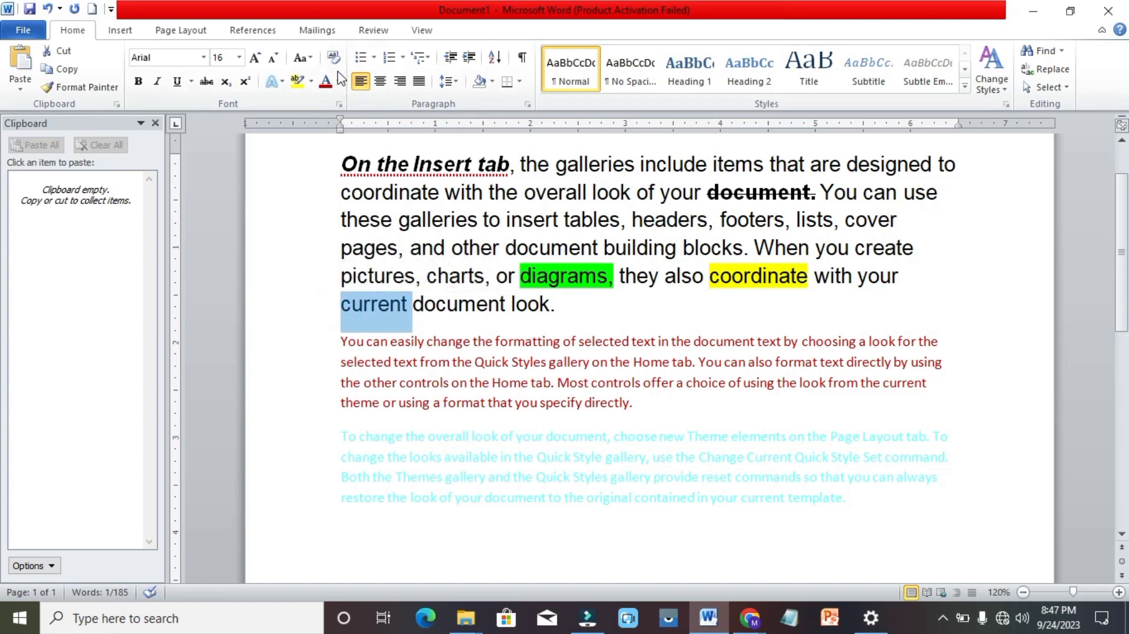
{"action": "left_click", "coordinate": [314, 83]}
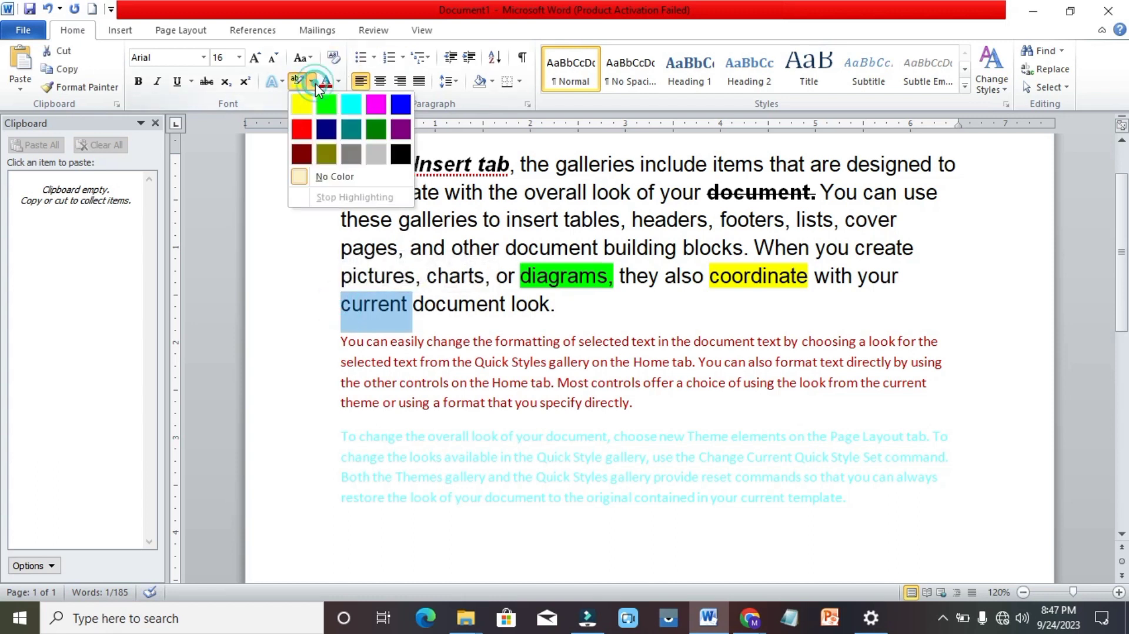
{"action": "left_click", "coordinate": [326, 131]}
{"action": "left_click", "coordinate": [650, 263]}
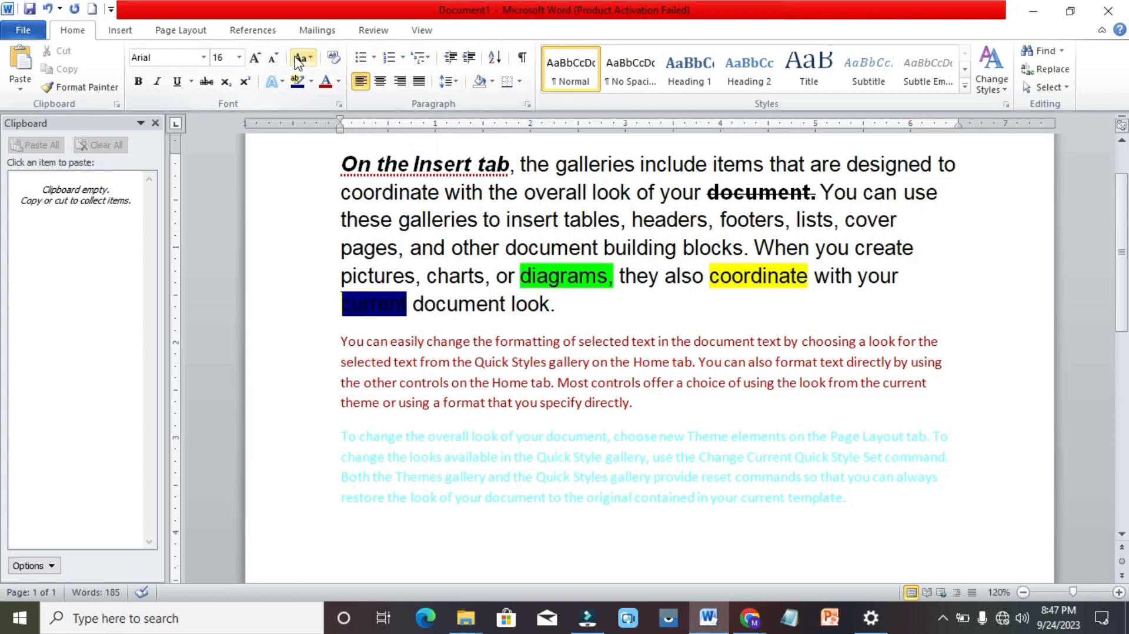
{"action": "scroll", "coordinate": [492, 328], "scroll_direction": "down", "scroll_amount": 2}
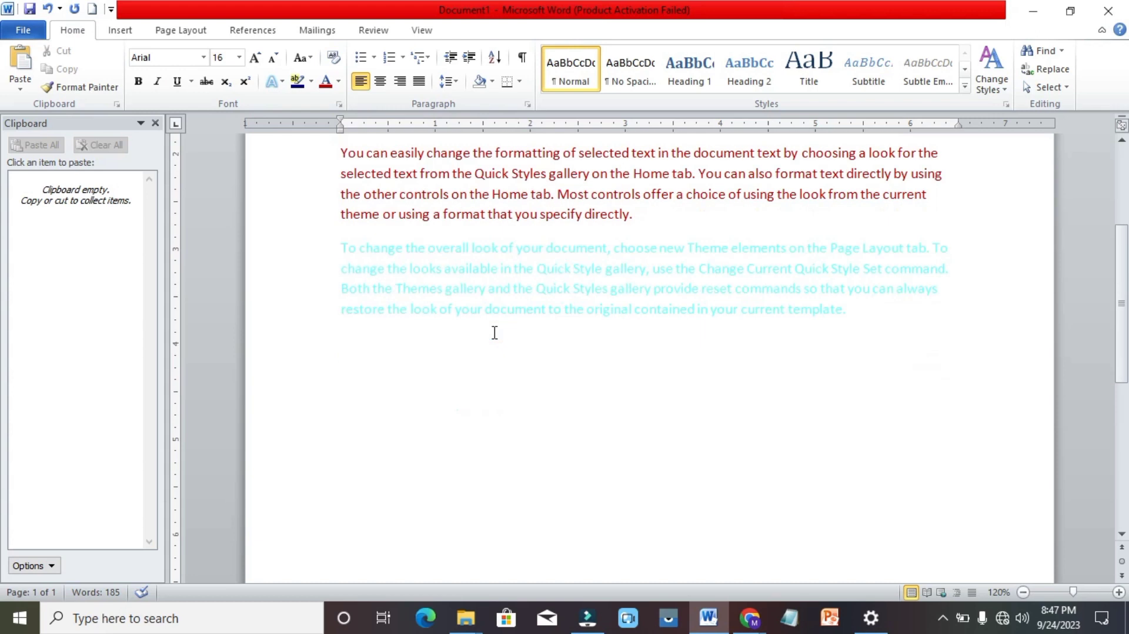
{"action": "left_click", "coordinate": [387, 436]}
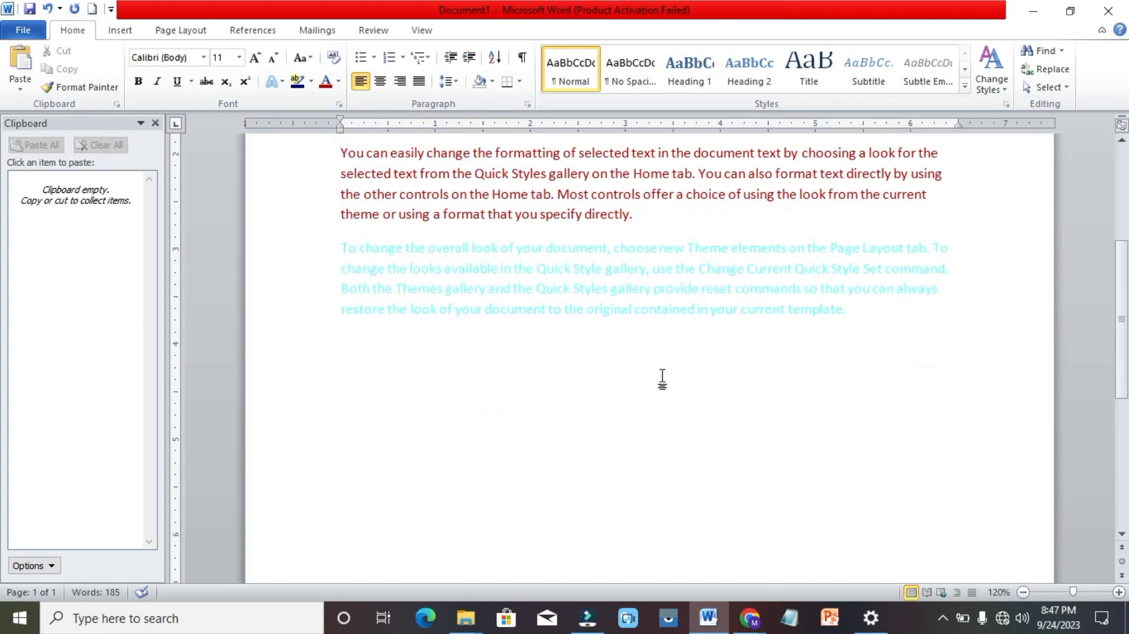
{"action": "scroll", "coordinate": [664, 376], "scroll_direction": "up", "scroll_amount": 1}
{"action": "scroll", "coordinate": [664, 376], "scroll_direction": "up", "scroll_amount": 1}
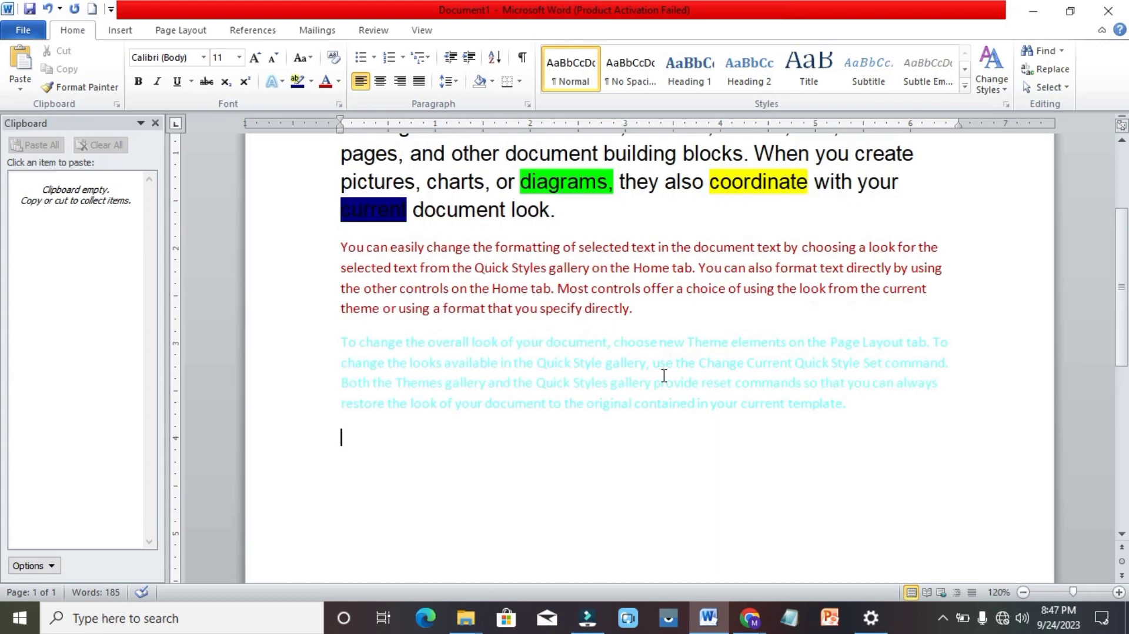
{"action": "scroll", "coordinate": [664, 375], "scroll_direction": "up", "scroll_amount": 2}
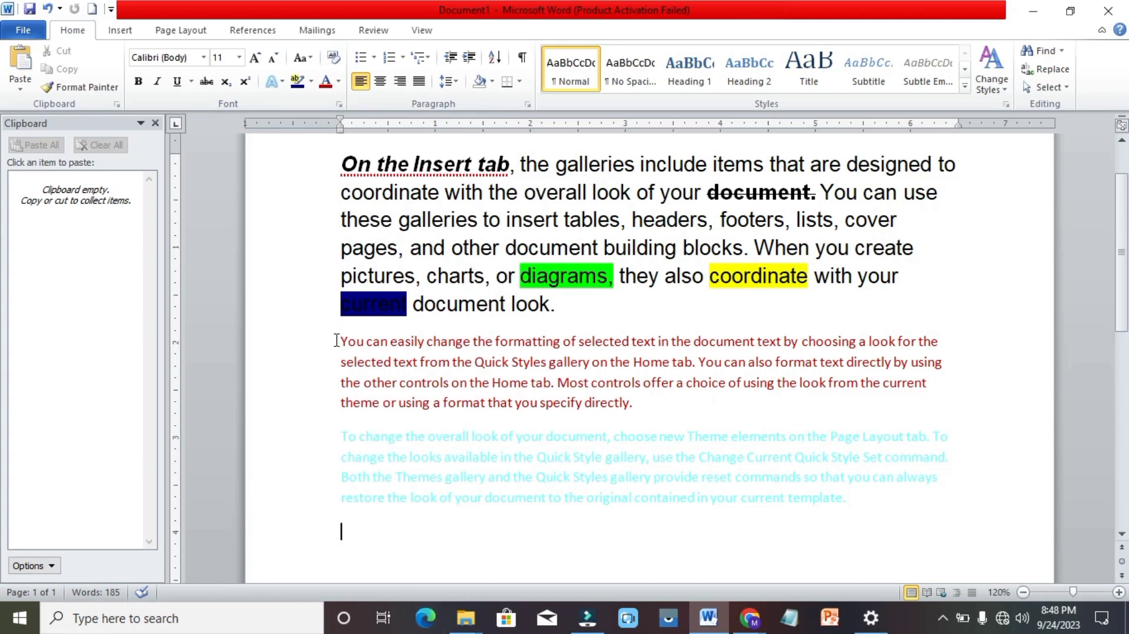
{"action": "mouse_move", "coordinate": [342, 345]}
{"action": "left_mouse_down"}
{"action": "mouse_move", "coordinate": [493, 332]}
{"action": "mouse_move", "coordinate": [509, 363]}
{"action": "mouse_move", "coordinate": [590, 363]}
{"action": "mouse_move", "coordinate": [632, 342]}
{"action": "mouse_move", "coordinate": [589, 329]}
{"action": "mouse_move", "coordinate": [393, 363]}
{"action": "mouse_move", "coordinate": [355, 342]}
{"action": "left_mouse_up"}
{"action": "left_click", "coordinate": [356, 342]}
{"action": "left_click_drag", "start_coordinate": [350, 341], "coordinate": [365, 341]}
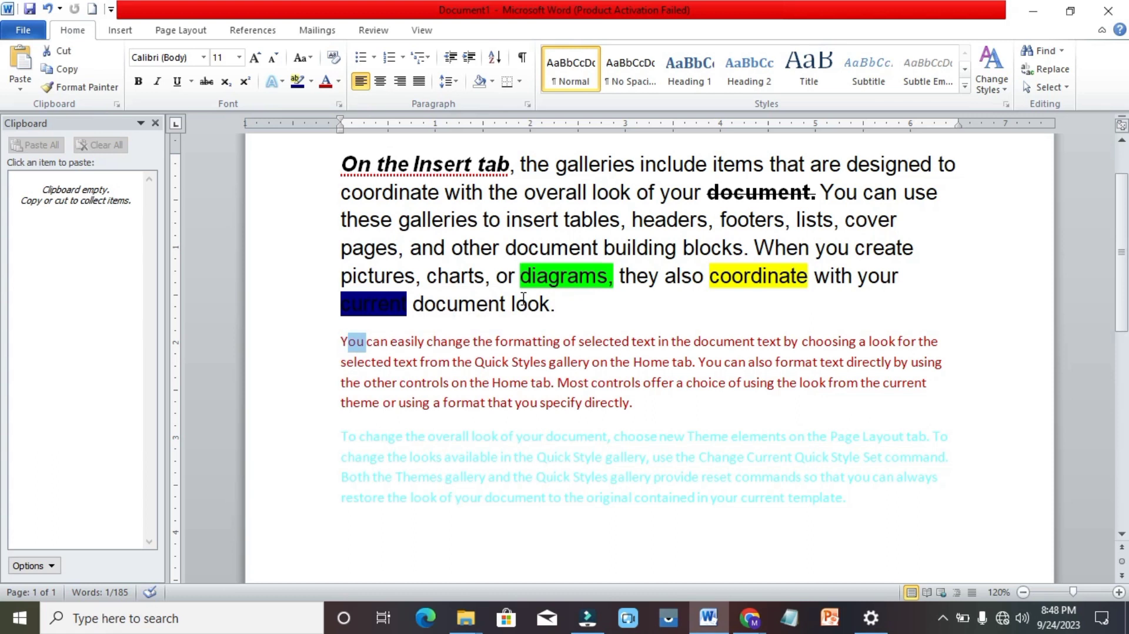
{"action": "key", "text": "Right"}
{"action": "key", "text": "Right"}
{"action": "key", "text": "shift+Right"}
Copy the second paragraph's opening words "You can easily change the formatting of selected text"
{"action": "left_click", "coordinate": [343, 340]}
{"action": "key", "text": "shift+Right"}
{"action": "key", "text": "shift+Right"}
{"action": "key", "text": "shift+Right"}
{"action": "key", "text": "shift+Right"}
{"action": "key", "text": "shift+Right"}
{"action": "key", "text": "shift+Right"}
{"action": "key", "text": "shift+Right"}
{"action": "key", "text": "shift+Right"}
{"action": "key", "text": "shift+Right"}
{"action": "key", "text": "shift+Right"}
{"action": "key", "text": "shift+Right"}
{"action": "key", "text": "shift+Right"}
{"action": "key", "text": "shift+Right"}
{"action": "key", "text": "shift+Right"}
{"action": "key", "text": "shift+Right"}
{"action": "key", "text": "shift+Right"}
{"action": "key", "text": "shift+Right"}
{"action": "key", "text": "shift+Right"}
{"action": "key", "text": "shift+Right"}
{"action": "key", "text": "shift+Right"}
{"action": "key", "text": "shift+Right"}
{"action": "key", "text": "shift+Right"}
{"action": "key", "text": "shift+Right"}
{"action": "key", "text": "shift+Right"}
{"action": "key", "text": "shift+Right"}
{"action": "key", "text": "shift+Right"}
{"action": "key", "text": "shift+Right"}
{"action": "key", "text": "shift+Right"}
{"action": "key", "text": "shift+Right"}
{"action": "key", "text": "shift+Right"}
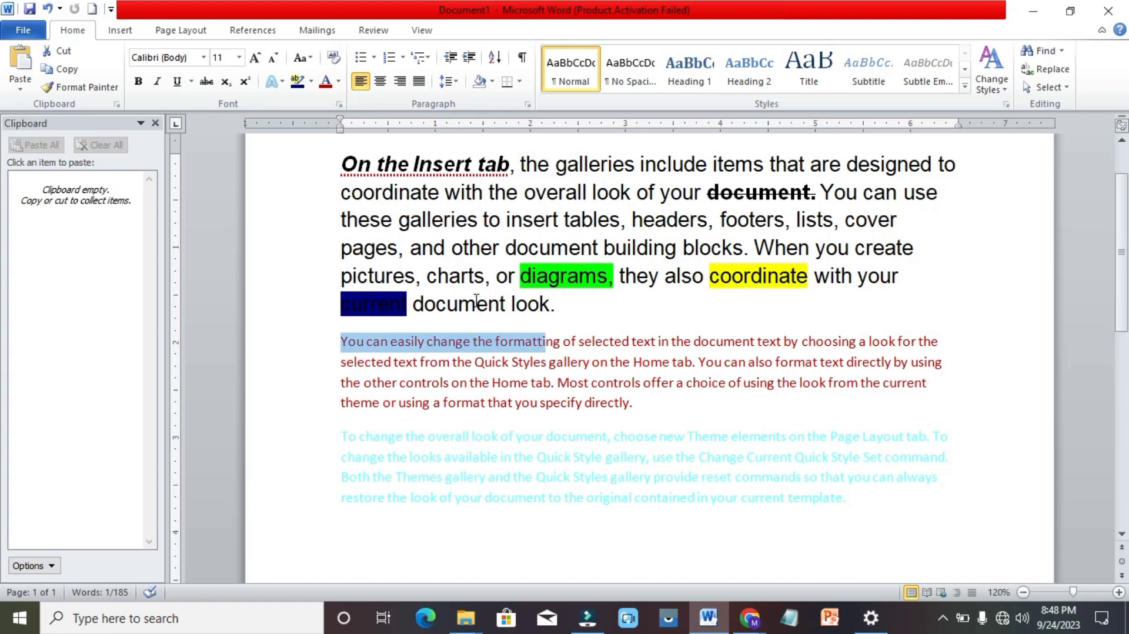
{"action": "key", "text": "shift+Right"}
{"action": "key", "text": "shift+Right"}
{"action": "key", "text": "shift+Right"}
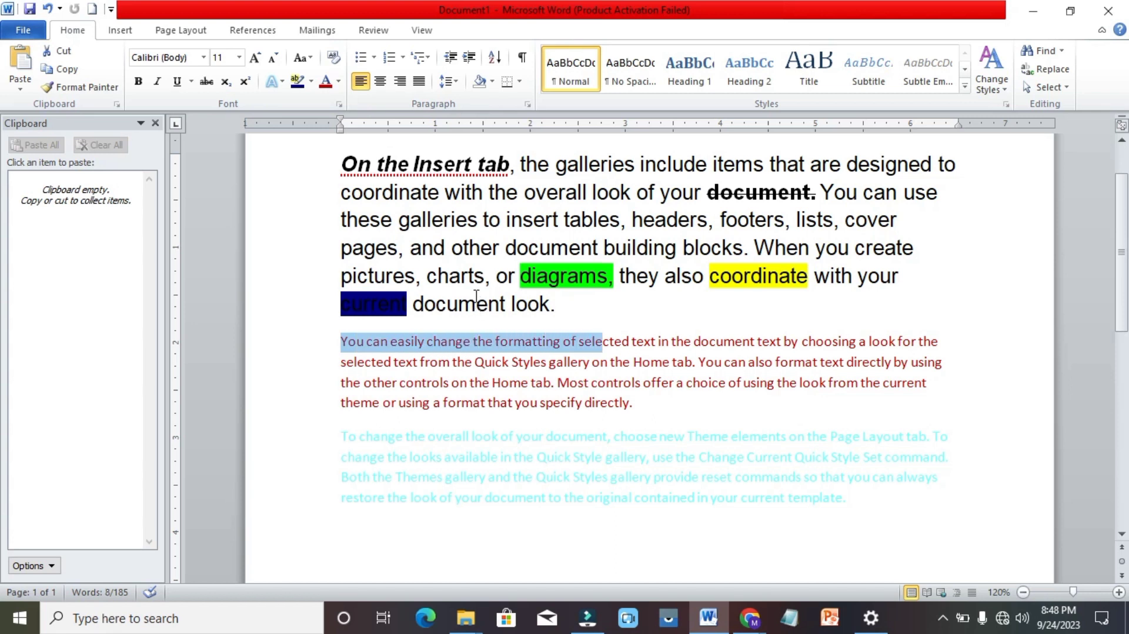
{"action": "key", "text": "shift+Right"}
{"action": "key", "text": "shift+Right"}
{"action": "key", "text": "shift+Right"}
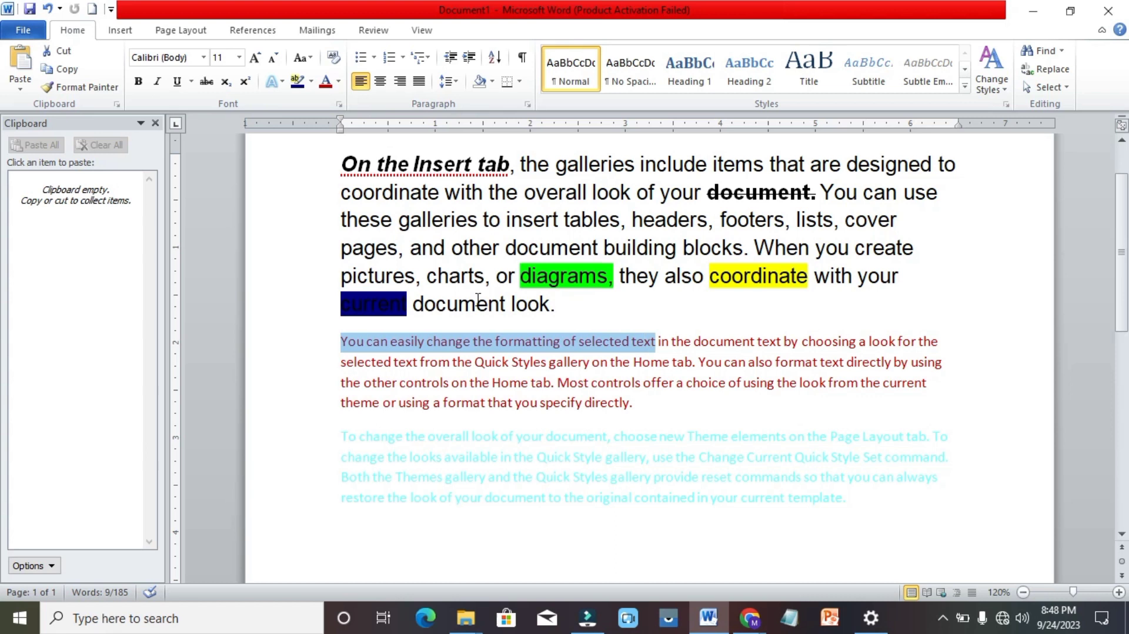
{"action": "key", "text": "ctrl+c"}
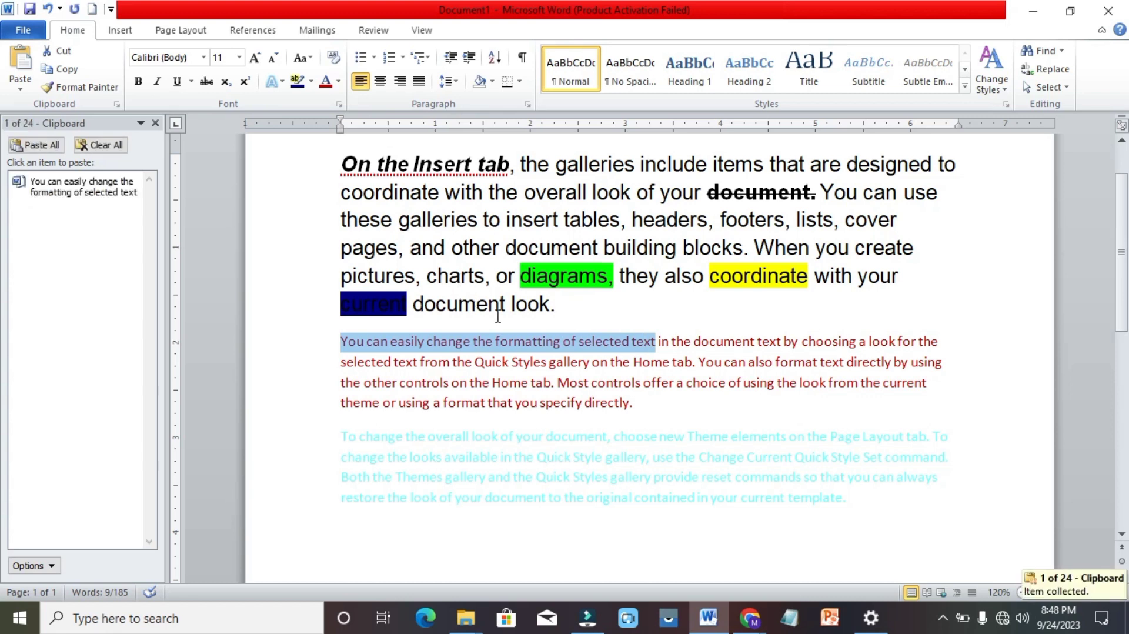
Paste the copied phrase on an indented blank line below the third paragraph
{"action": "scroll", "coordinate": [570, 473], "scroll_direction": "down", "scroll_amount": 3}
{"action": "left_click", "coordinate": [380, 453]}
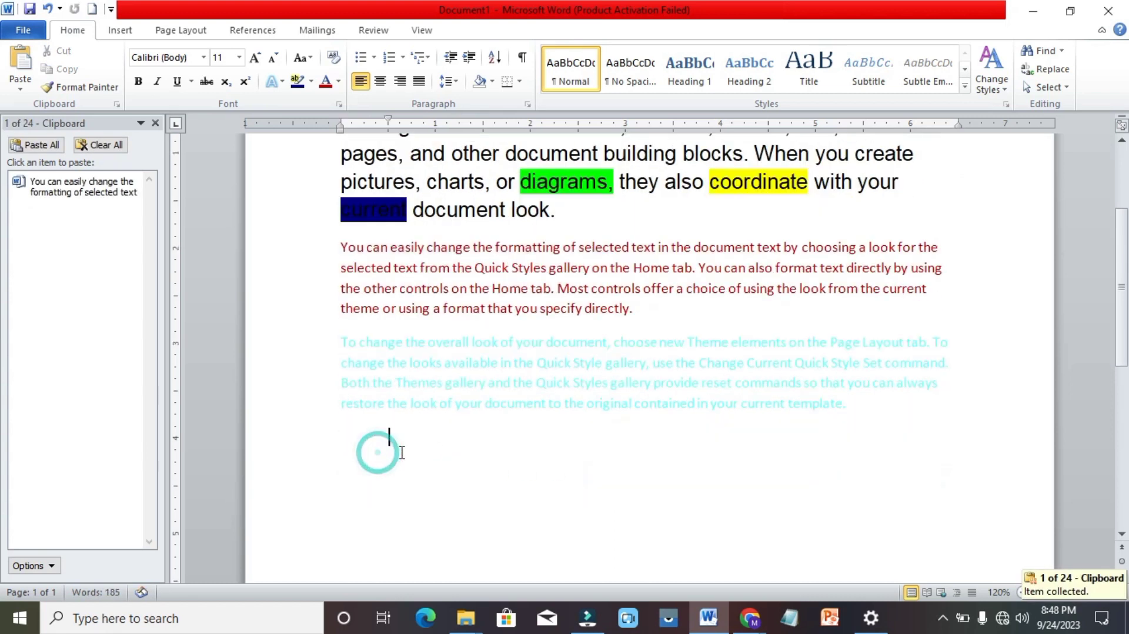
{"action": "key", "text": "ctrl+v"}
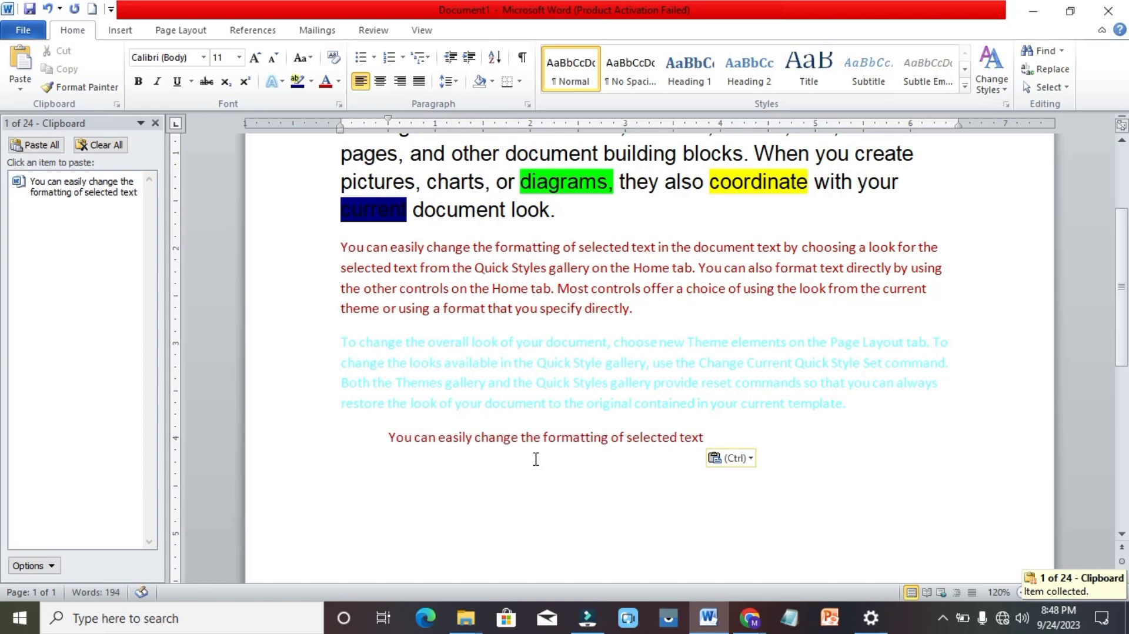
{"action": "key", "text": "ctrl"}
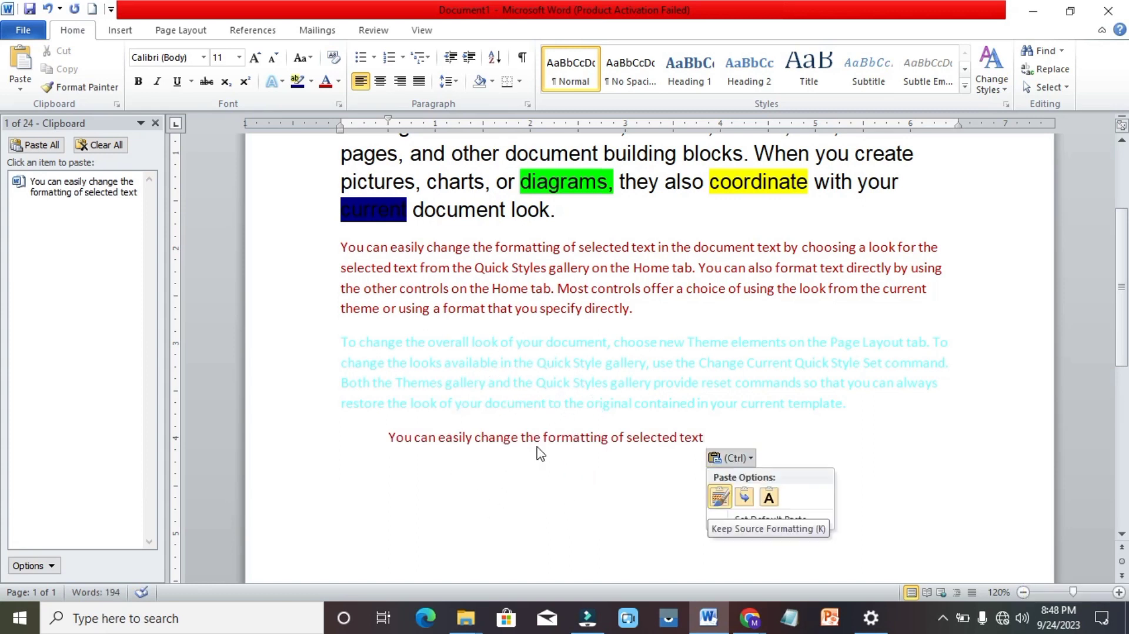
Set the pasted line's font color to automatic black and make the line bold
{"action": "left_click_drag", "start_coordinate": [704, 440], "coordinate": [397, 458]}
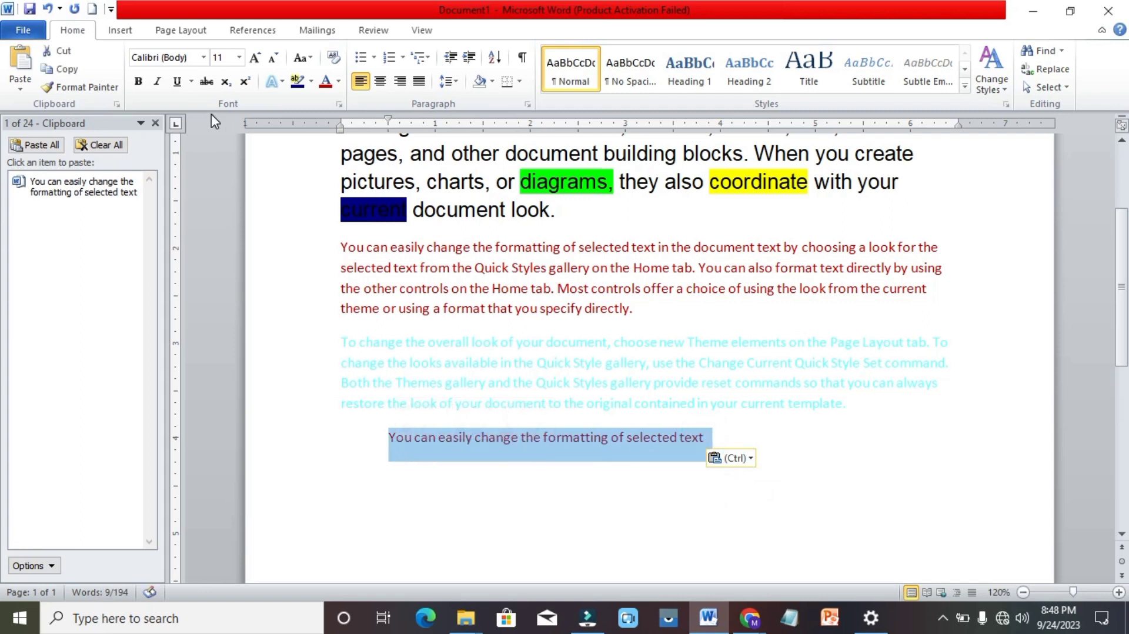
{"action": "left_click", "coordinate": [341, 88]}
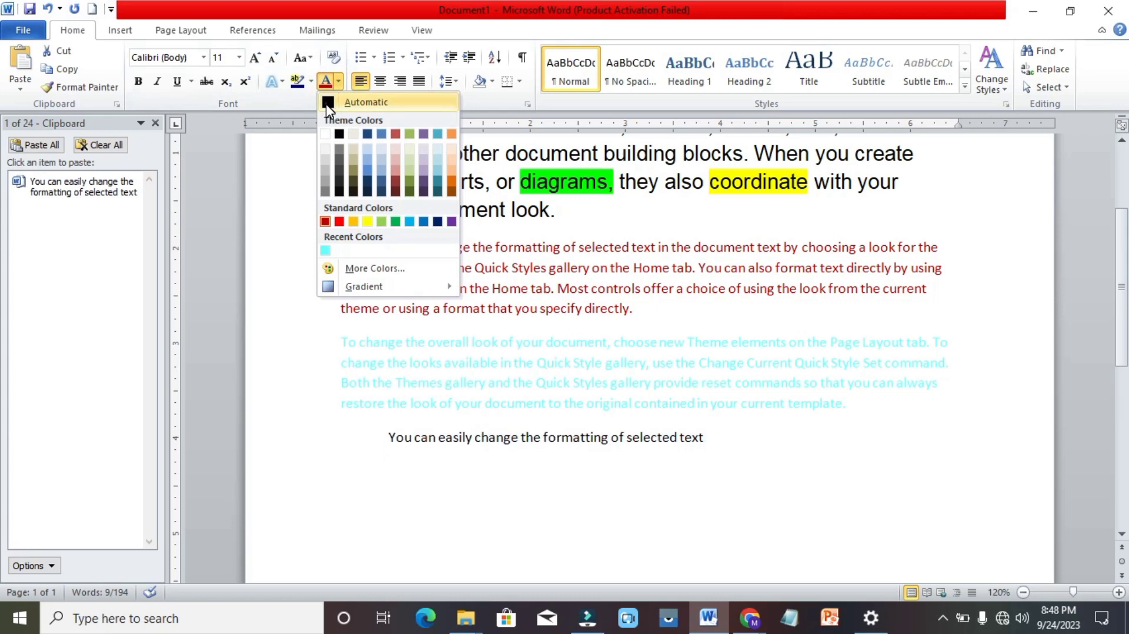
{"action": "left_click", "coordinate": [332, 116]}
{"action": "left_click", "coordinate": [139, 84]}
{"action": "left_click", "coordinate": [138, 84]}
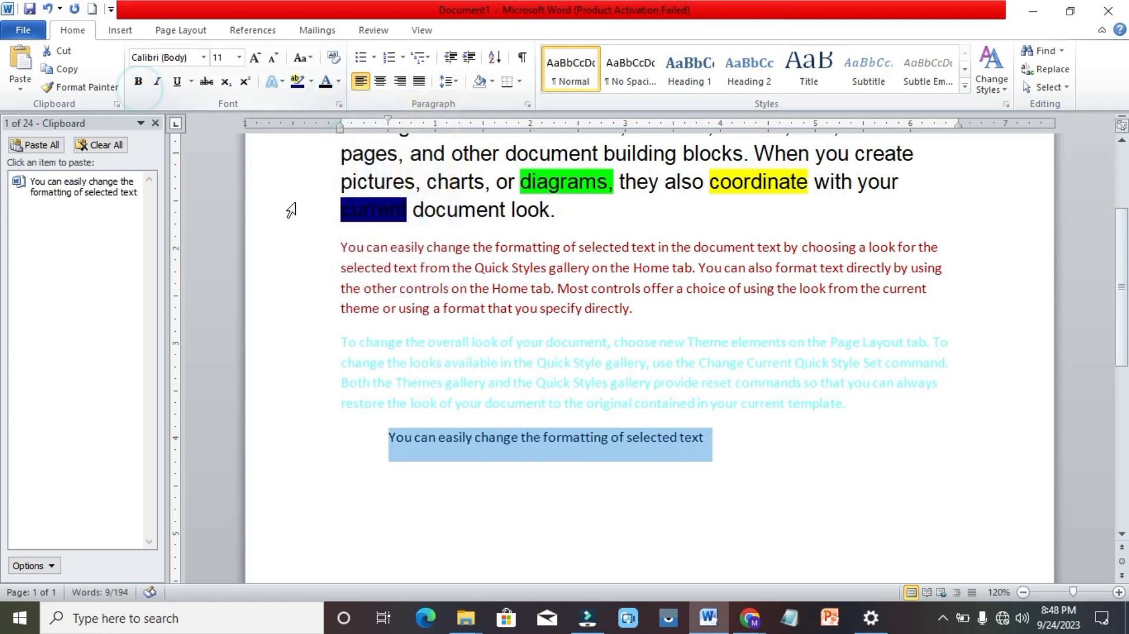
{"action": "left_click", "coordinate": [138, 81]}
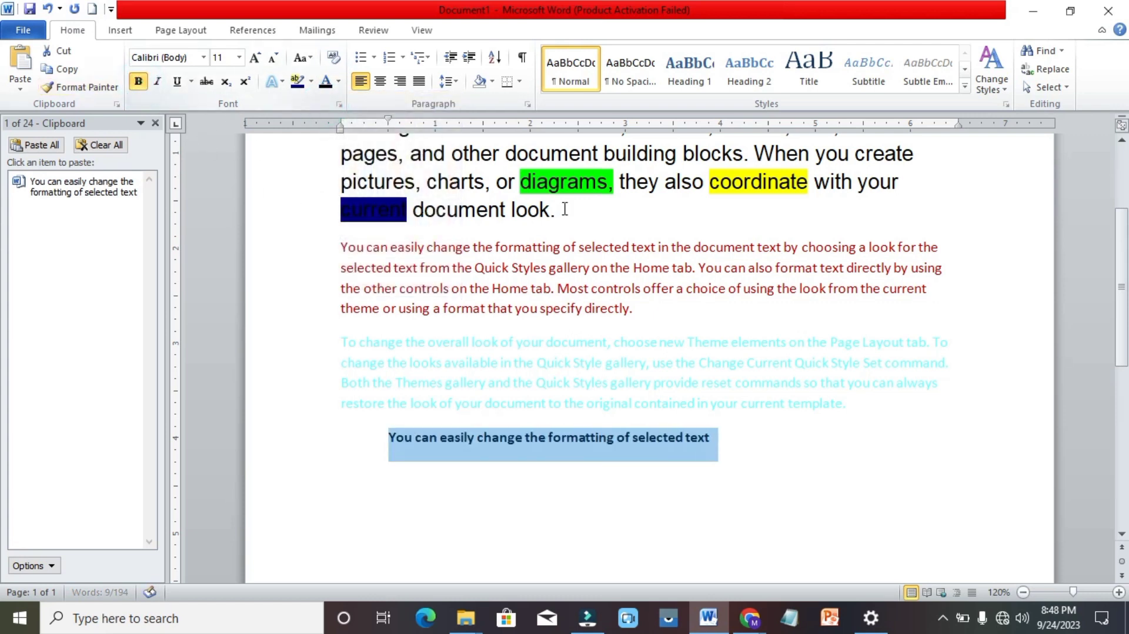
Enlarge the pasted line's font size to 18 and deselect the text
{"action": "left_click", "coordinate": [257, 58]}
{"action": "left_click", "coordinate": [256, 58]}
{"action": "left_click", "coordinate": [256, 58]}
{"action": "left_click", "coordinate": [257, 59]}
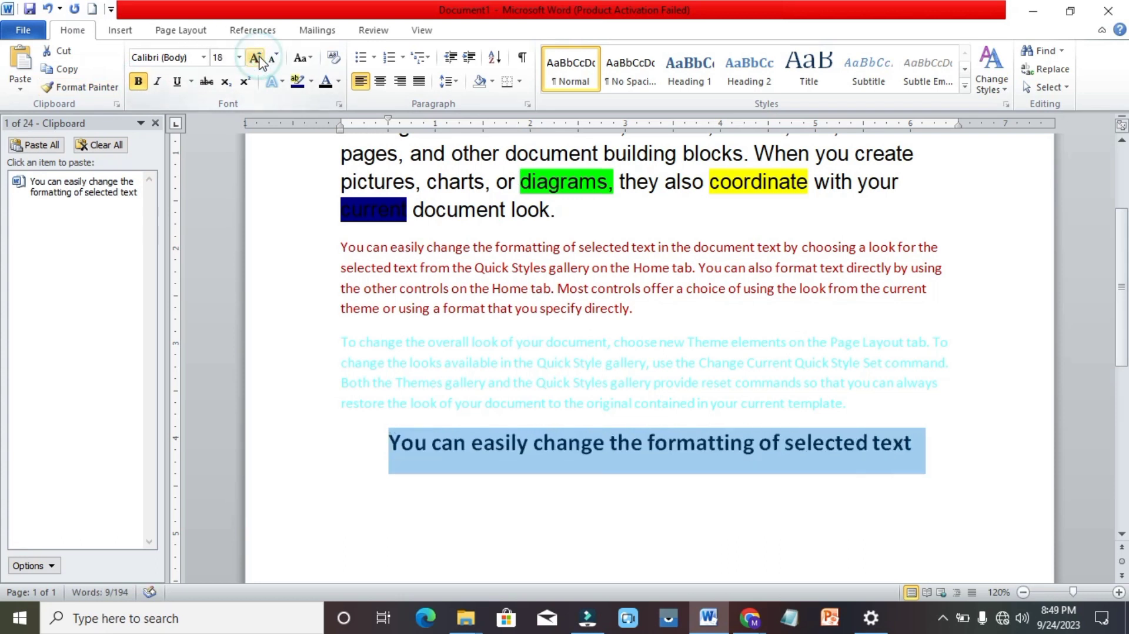
{"action": "left_click", "coordinate": [814, 553]}
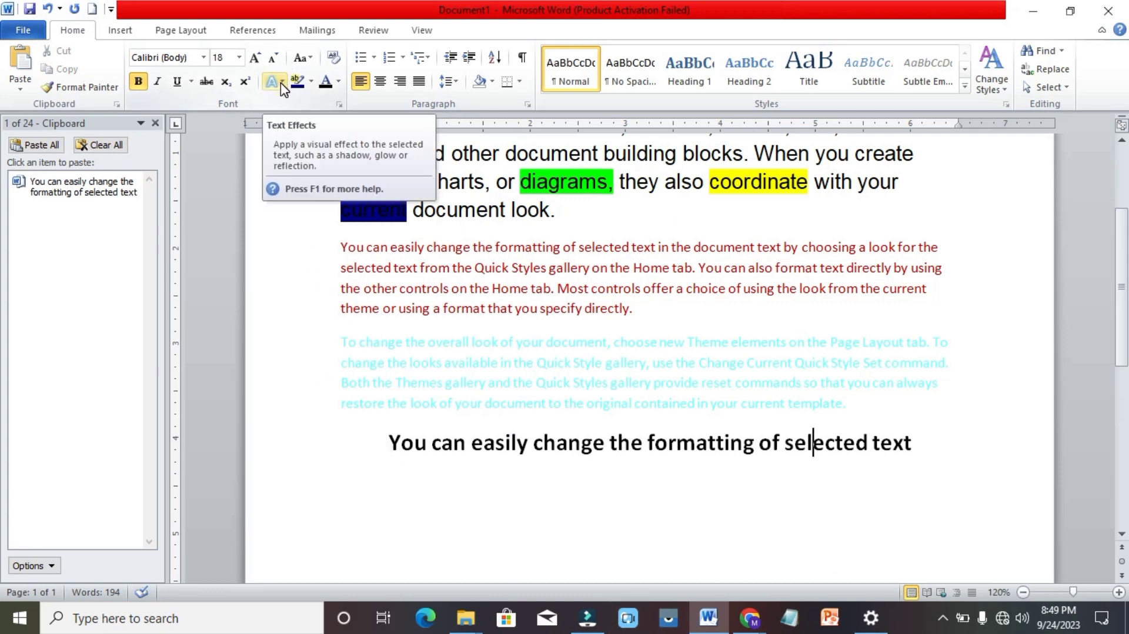
Preview the text effect presets and the outline, shadow, reflection and glow options on the large bold line without applying any
{"action": "left_click_drag", "start_coordinate": [377, 452], "coordinate": [451, 453]}
{"action": "left_click_drag", "start_coordinate": [586, 455], "coordinate": [756, 454]}
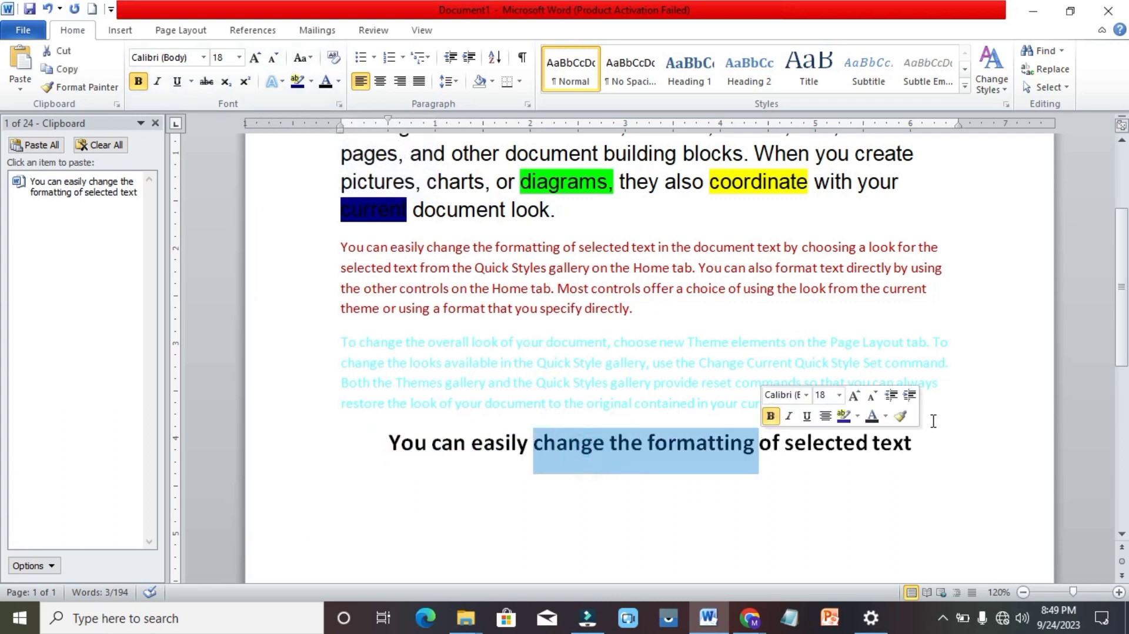
{"action": "triple_click", "coordinate": [915, 444]}
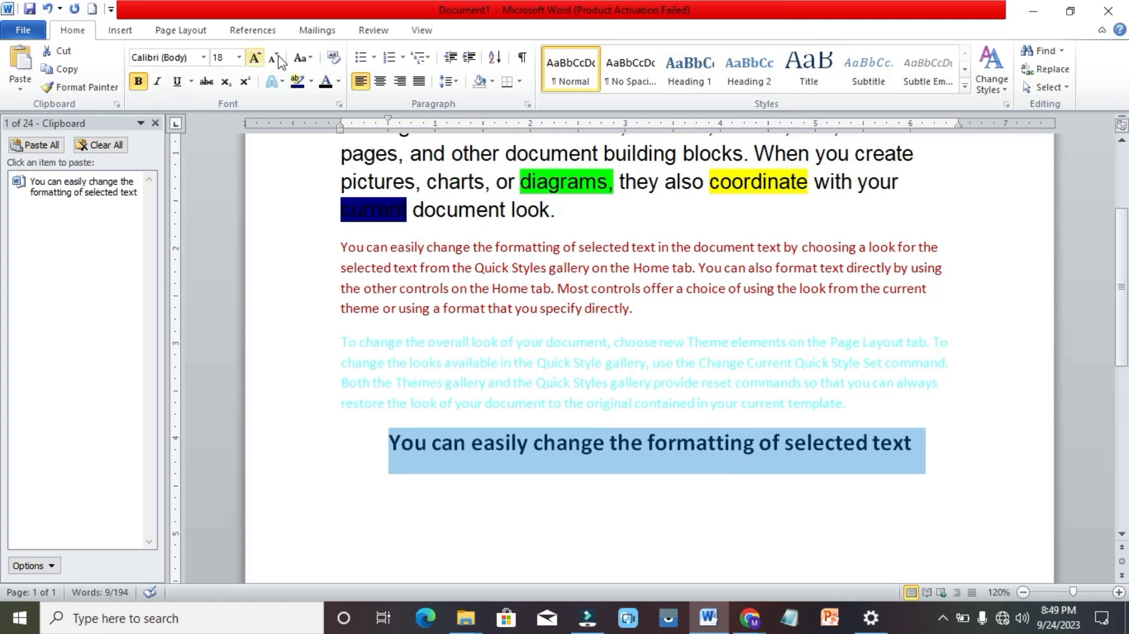
{"action": "left_click", "coordinate": [276, 81]}
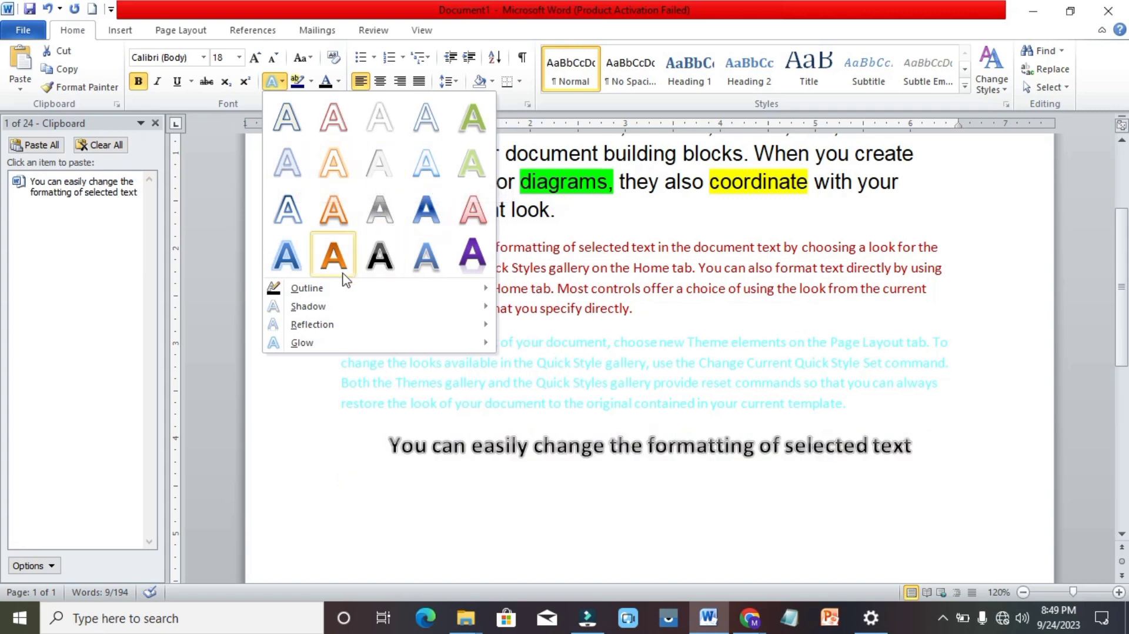
{"action": "mouse_move", "coordinate": [336, 288]}
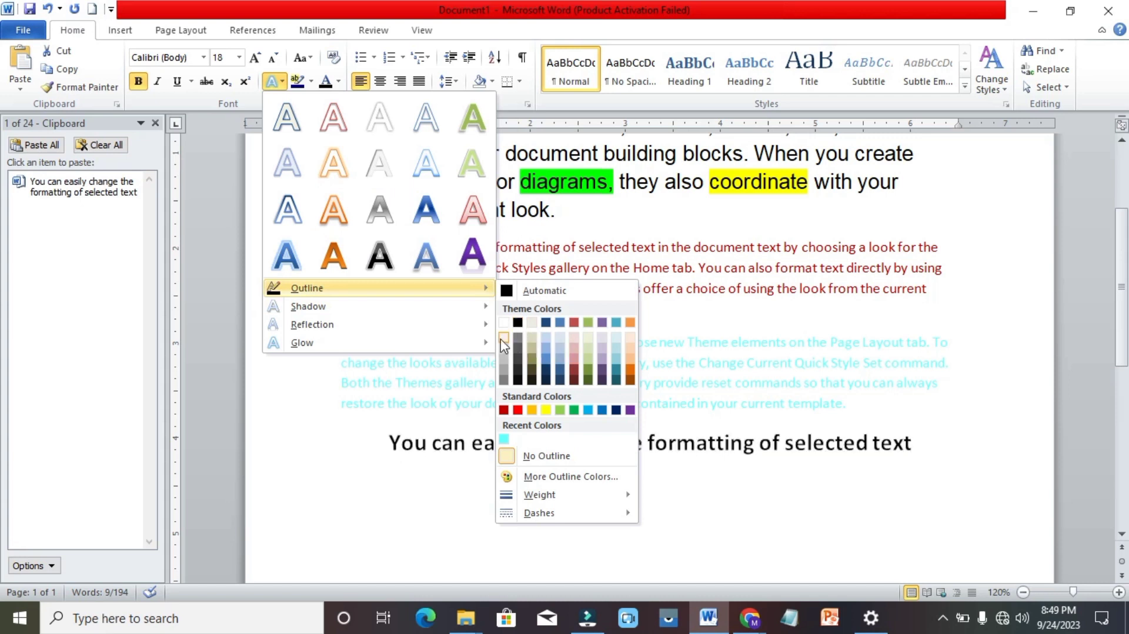
{"action": "mouse_move", "coordinate": [364, 315]}
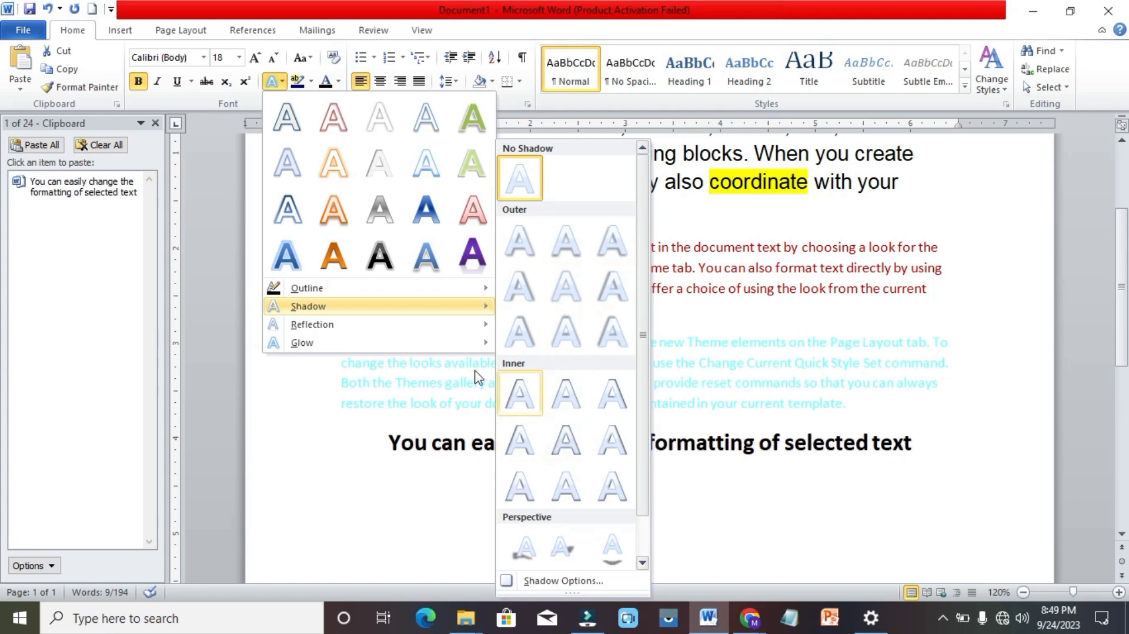
{"action": "mouse_move", "coordinate": [348, 333]}
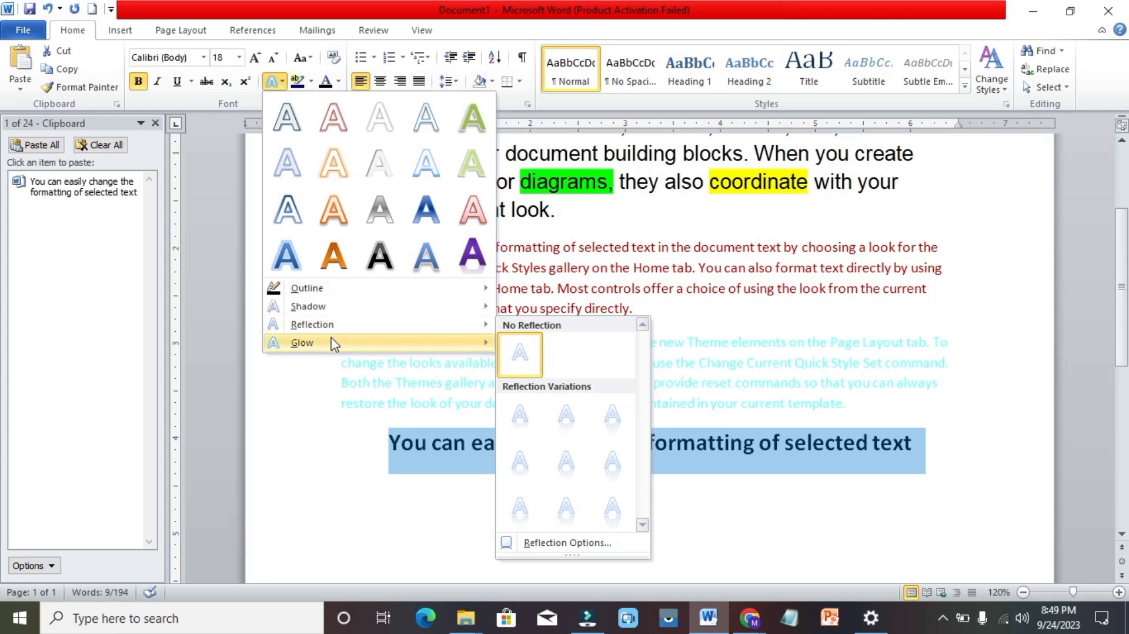
{"action": "mouse_move", "coordinate": [302, 343]}
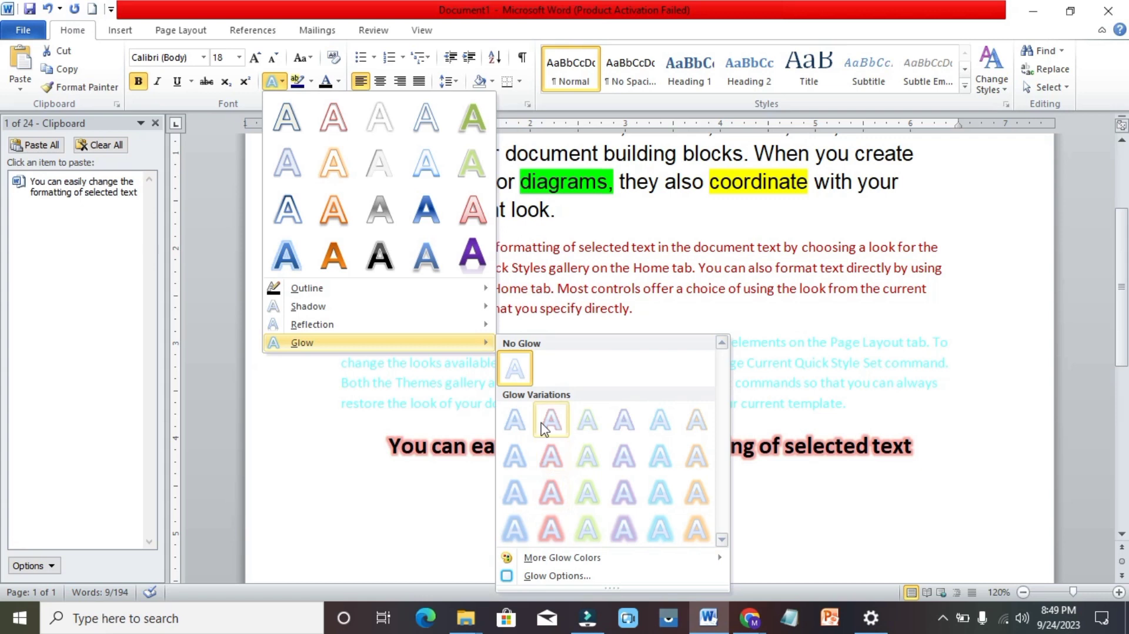
{"action": "left_click", "coordinate": [346, 451]}
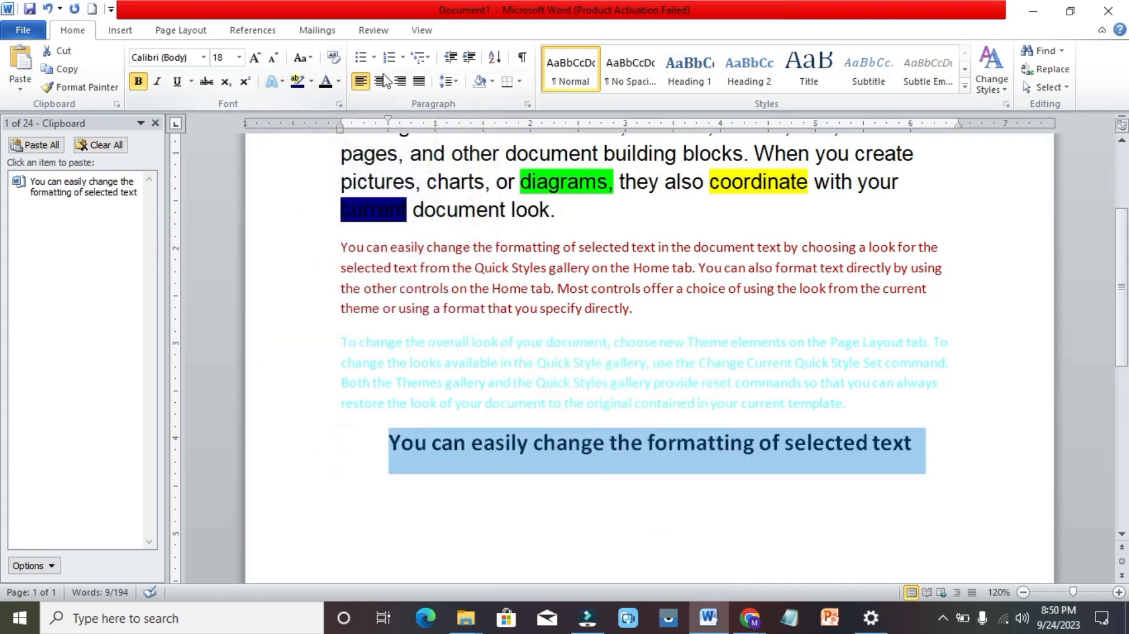
Add a period at the end of the large bold line
{"action": "left_click", "coordinate": [310, 58]}
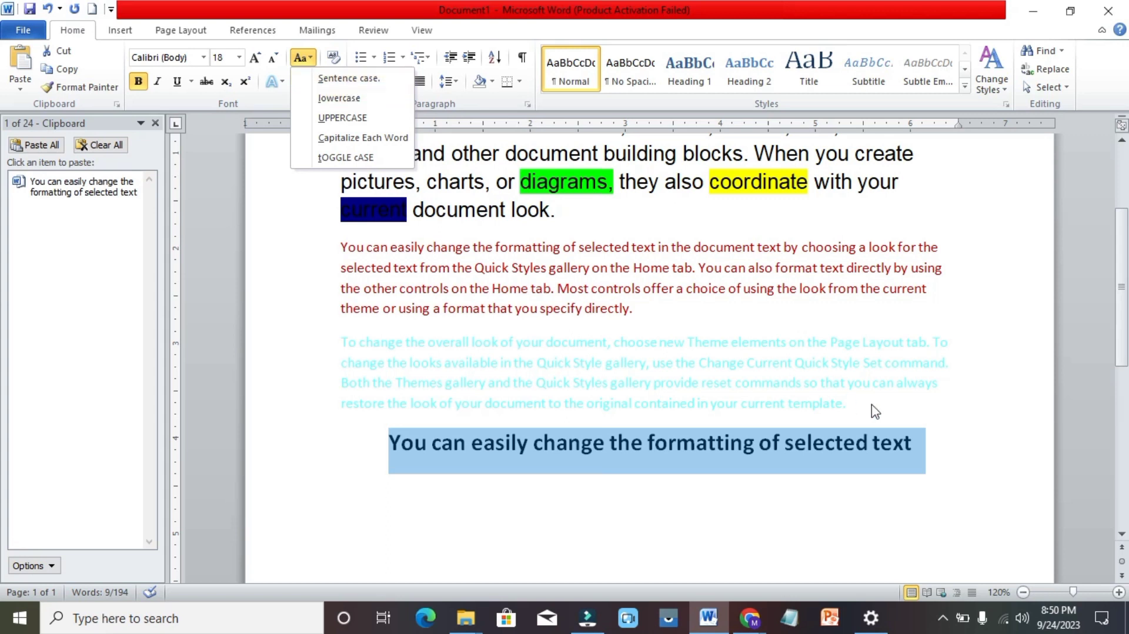
{"action": "left_click", "coordinate": [921, 451]}
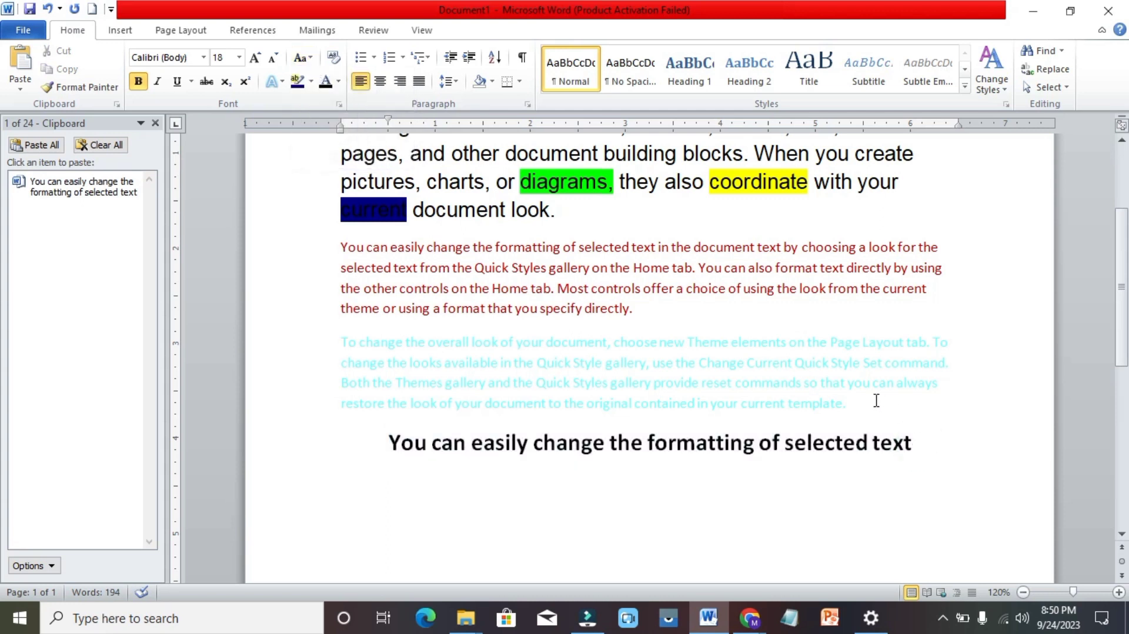
{"action": "type", "text": "."}
Change the case of the whole bold line to lowercase and deselect it
{"action": "triple_click", "coordinate": [926, 450]}
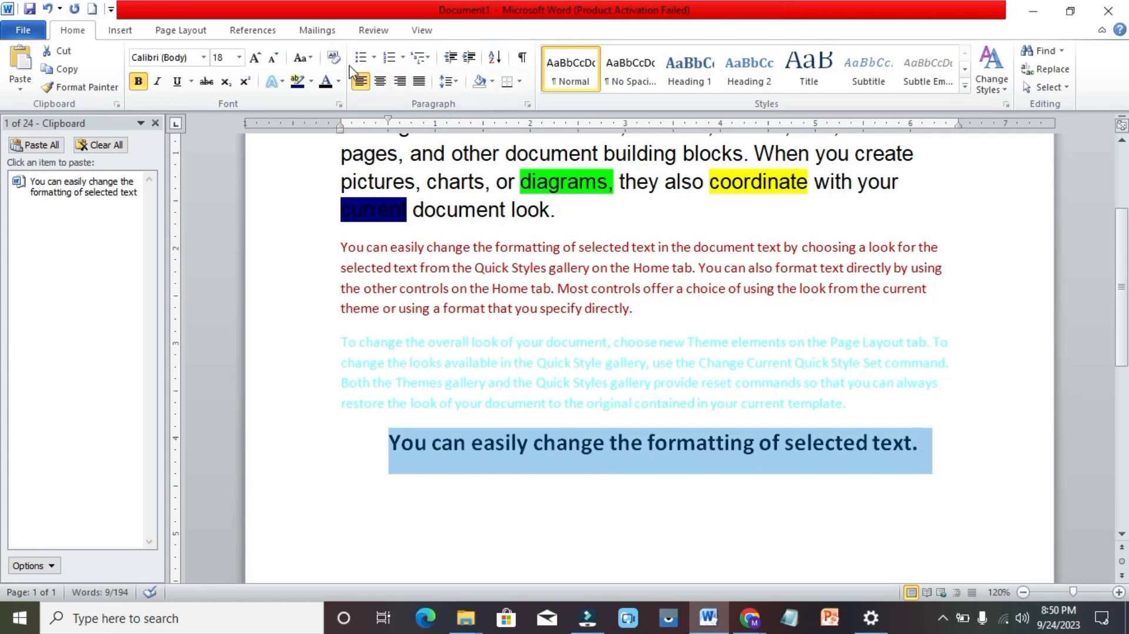
{"action": "left_click", "coordinate": [314, 59]}
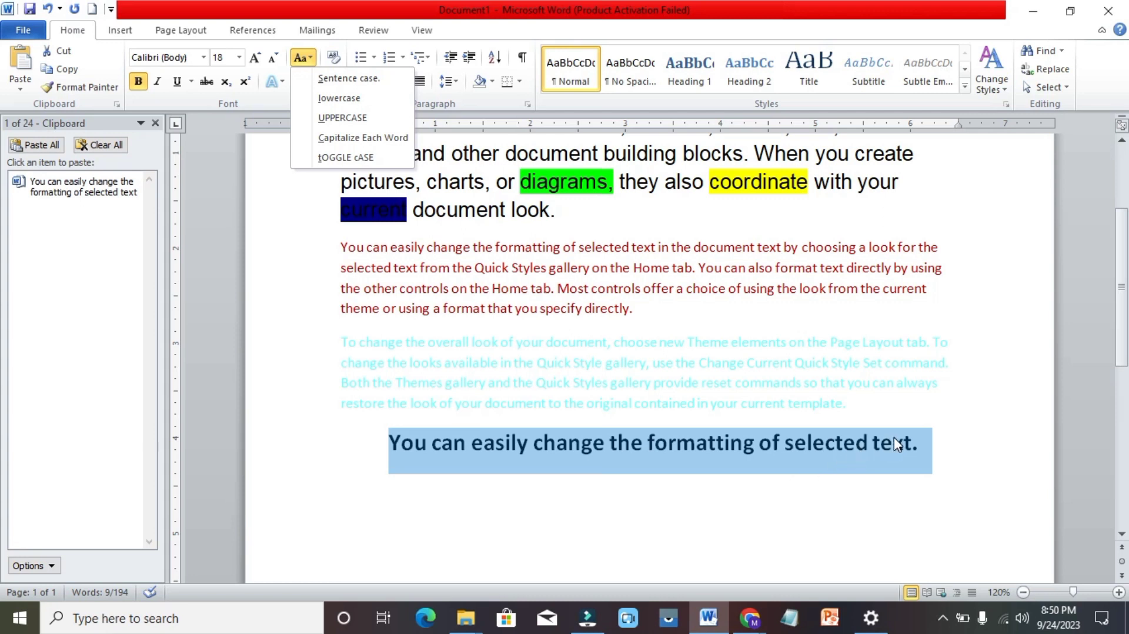
{"action": "left_click", "coordinate": [350, 101]}
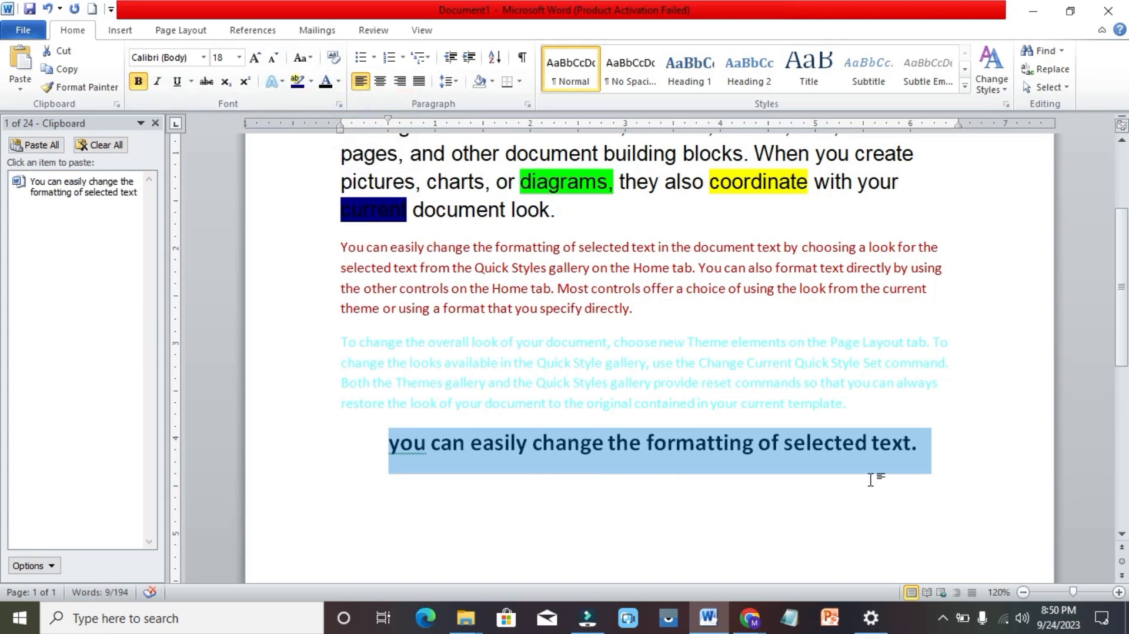
{"action": "left_click", "coordinate": [706, 522]}
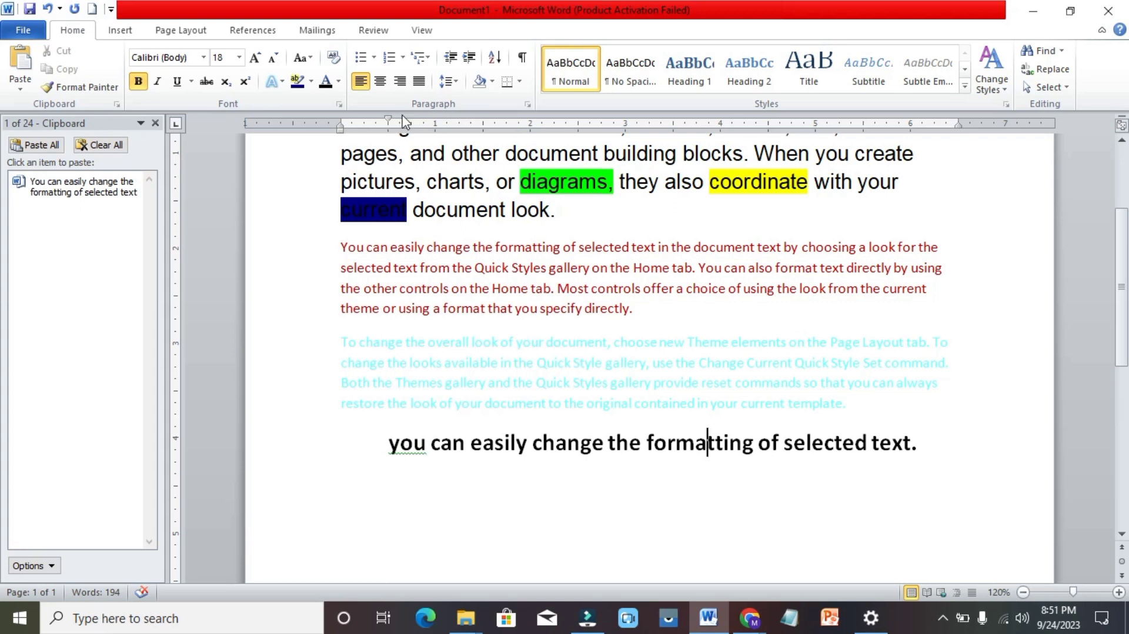
Change the bold line's case to UPPERCASE, followed by Capitalize Each Word
{"action": "triple_click", "coordinate": [921, 446]}
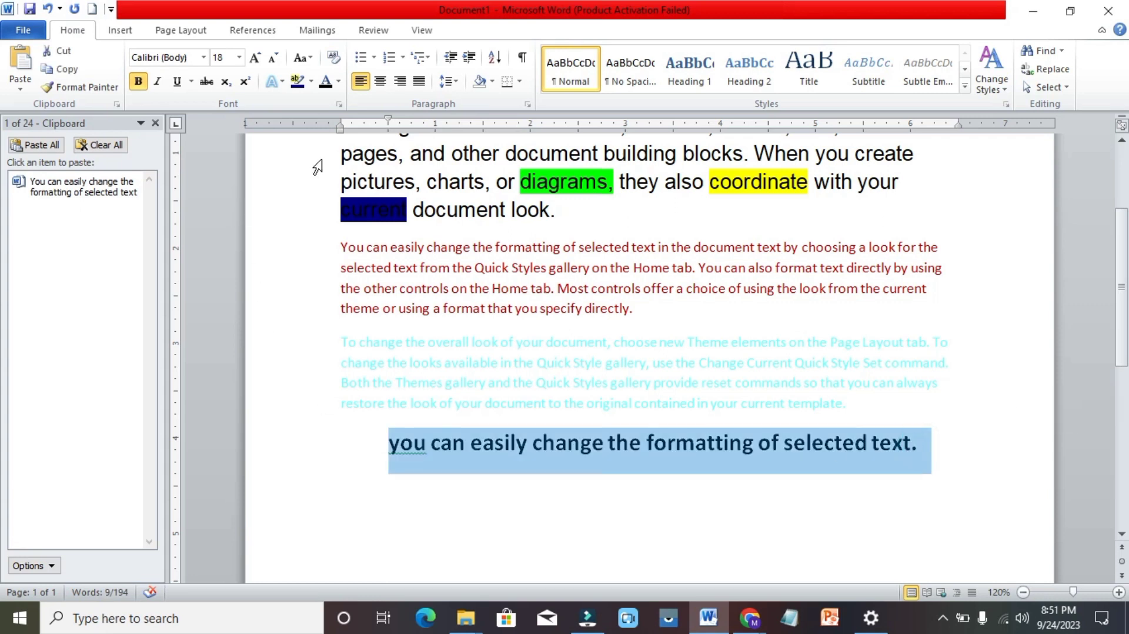
{"action": "left_click", "coordinate": [304, 59]}
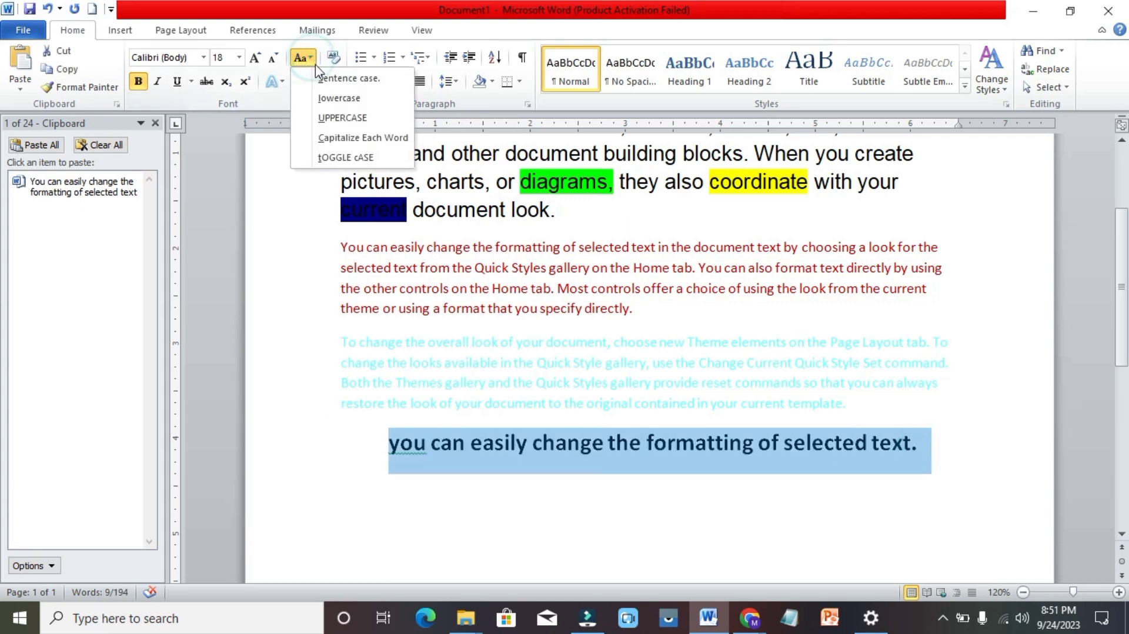
{"action": "left_click", "coordinate": [330, 118]}
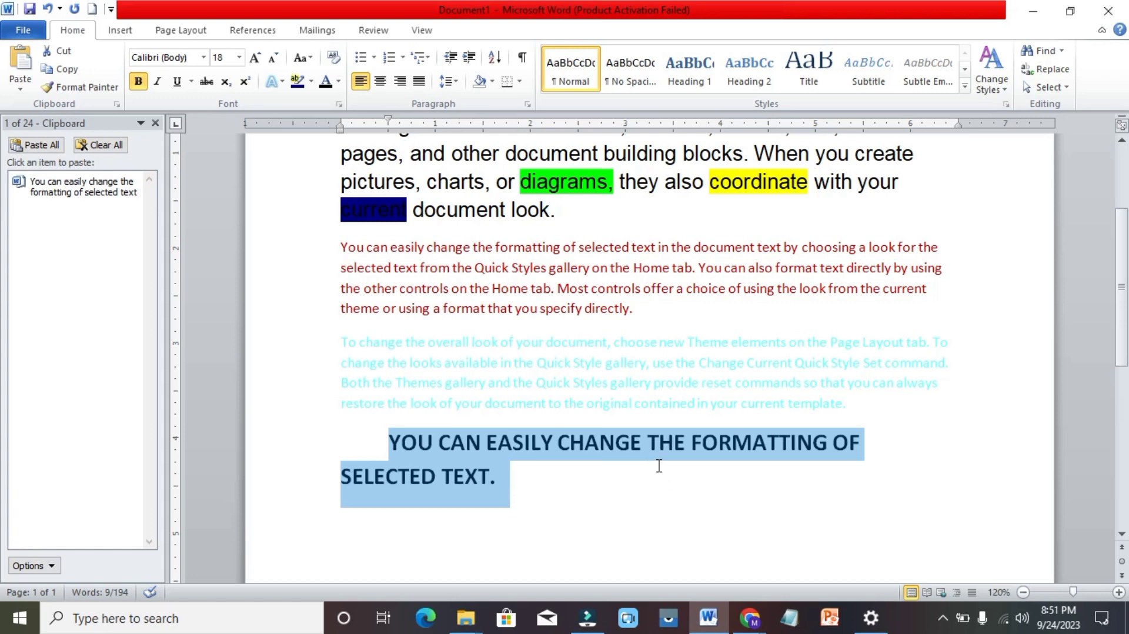
{"action": "left_click", "coordinate": [306, 58]}
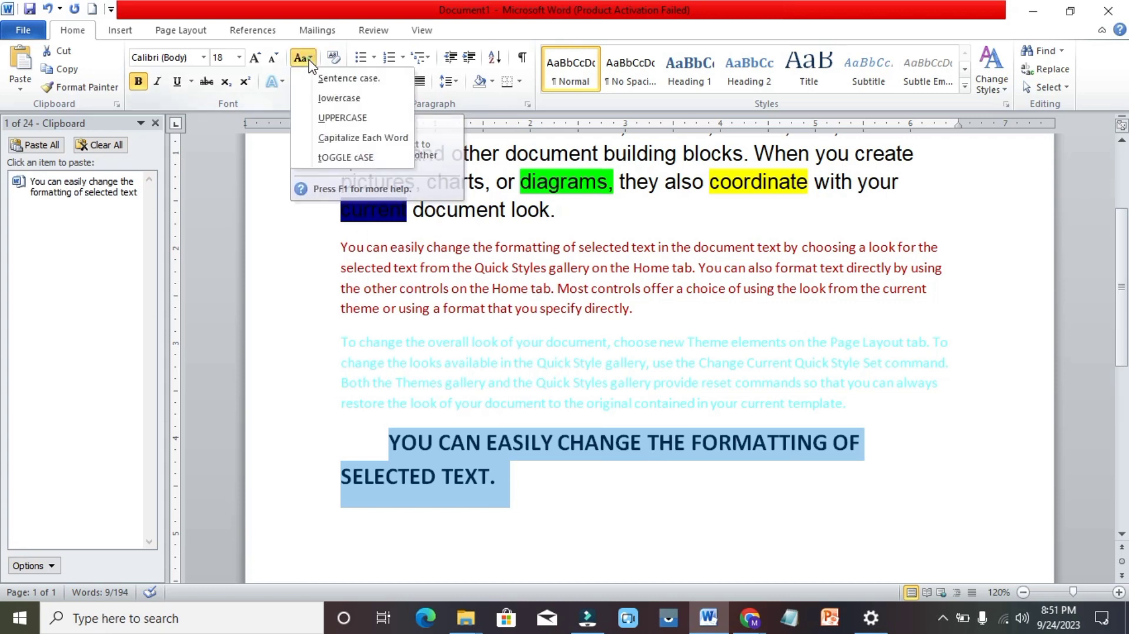
{"action": "left_click", "coordinate": [332, 139]}
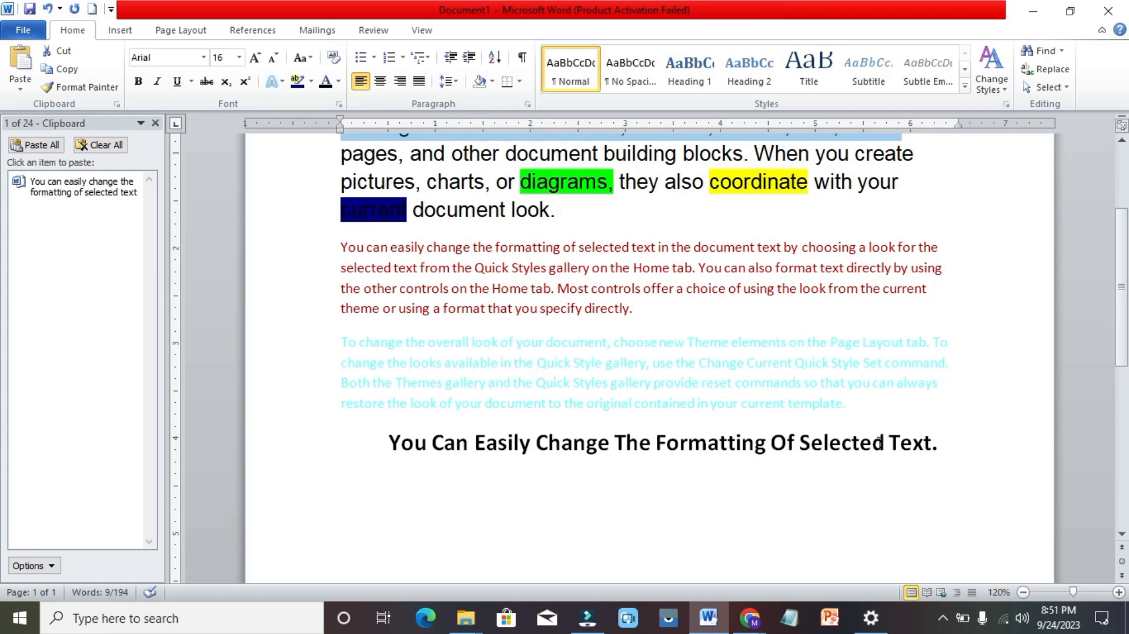
Select the whole bold line and apply tOGGLE cASE to it
{"action": "left_click_drag", "start_coordinate": [947, 442], "coordinate": [940, 442]}
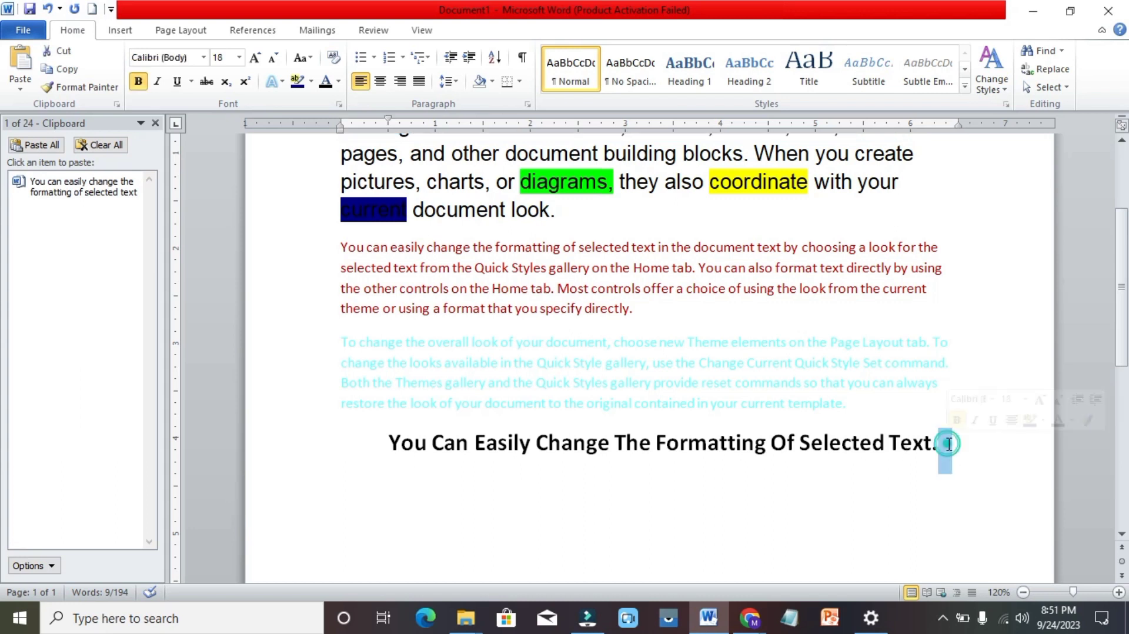
{"action": "triple_click", "coordinate": [938, 443]}
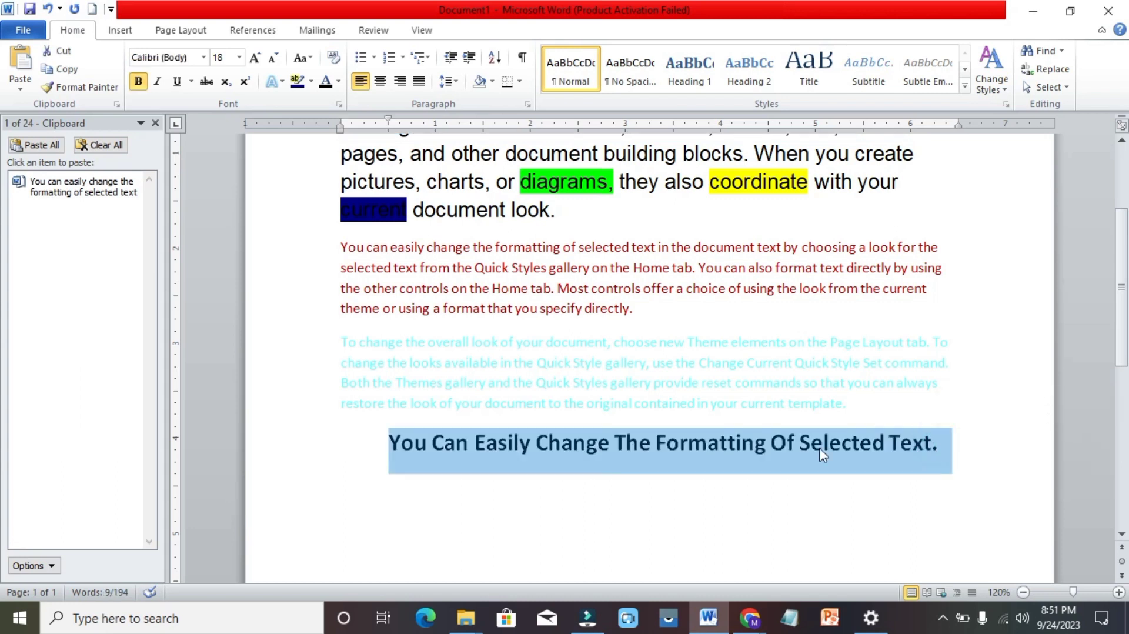
{"action": "left_click", "coordinate": [305, 58]}
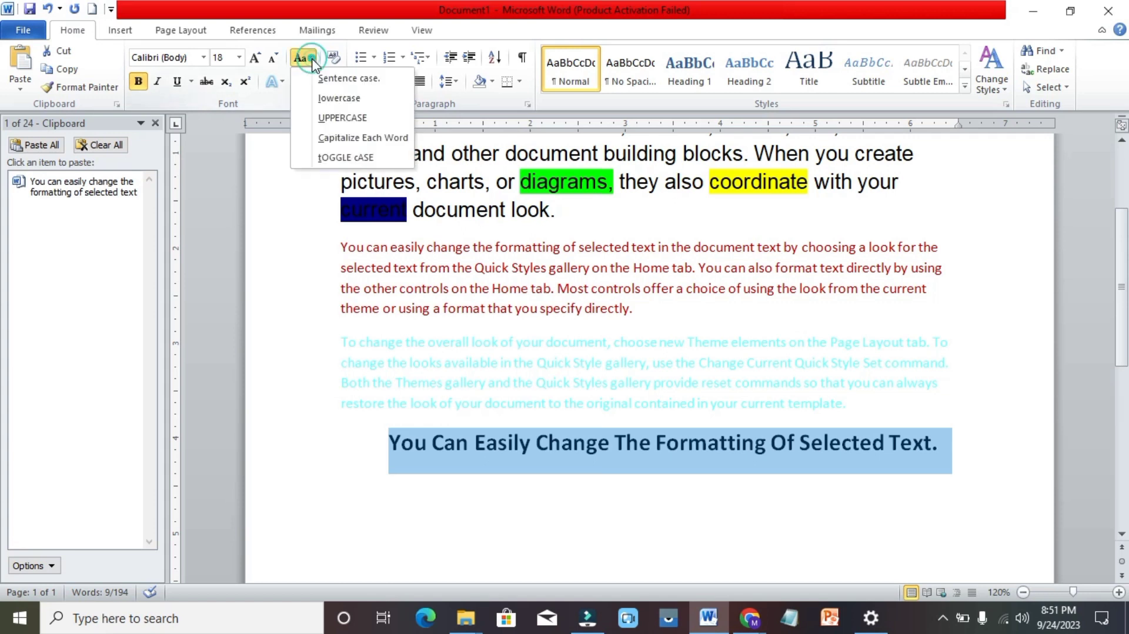
{"action": "left_click", "coordinate": [337, 157]}
{"action": "left_click", "coordinate": [341, 156]}
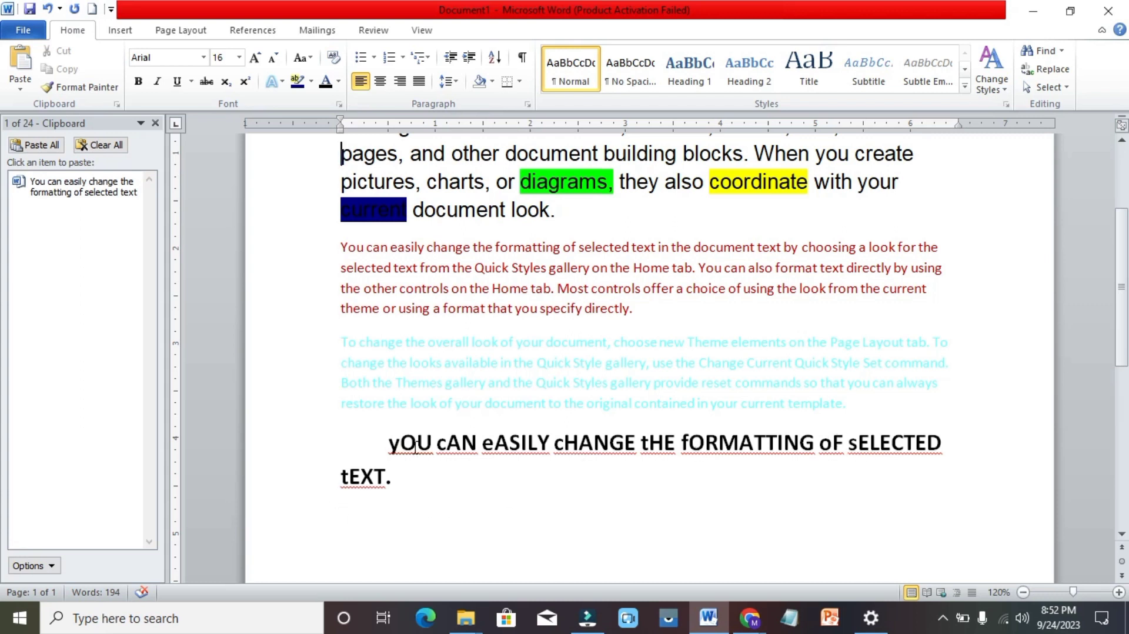
Select the whole two-row bold sentence and change its case to Sentence case
{"action": "left_click", "coordinate": [385, 445]}
{"action": "left_click_drag", "start_coordinate": [384, 445], "coordinate": [404, 485]}
{"action": "left_click", "coordinate": [373, 466]}
{"action": "left_click_drag", "start_coordinate": [383, 443], "coordinate": [403, 486]}
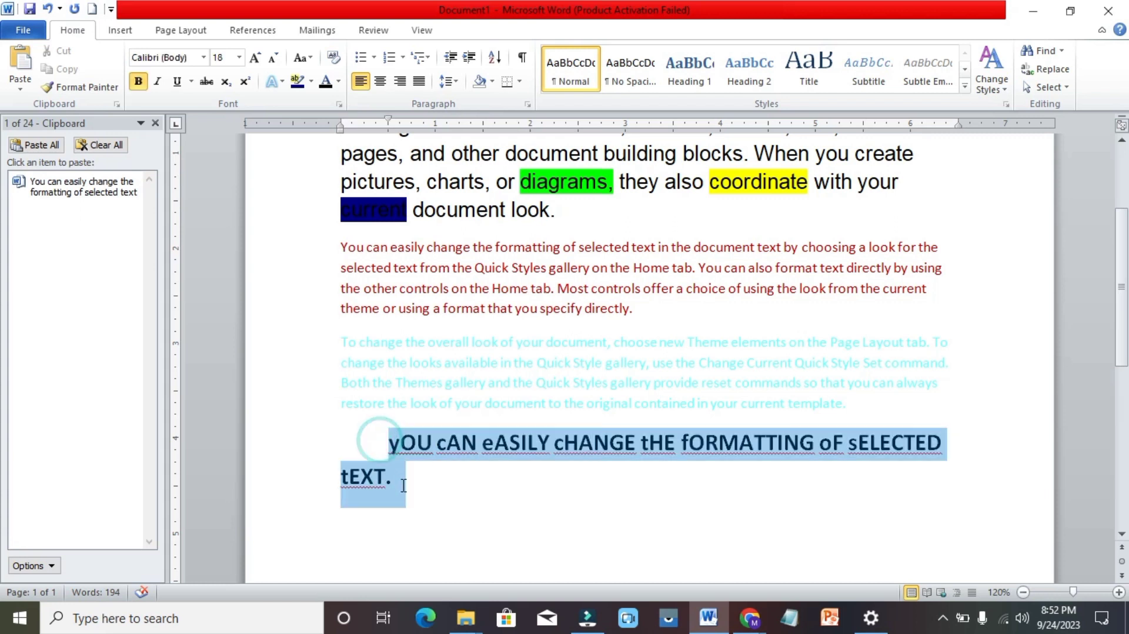
{"action": "left_click", "coordinate": [312, 61]}
{"action": "left_click", "coordinate": [320, 76]}
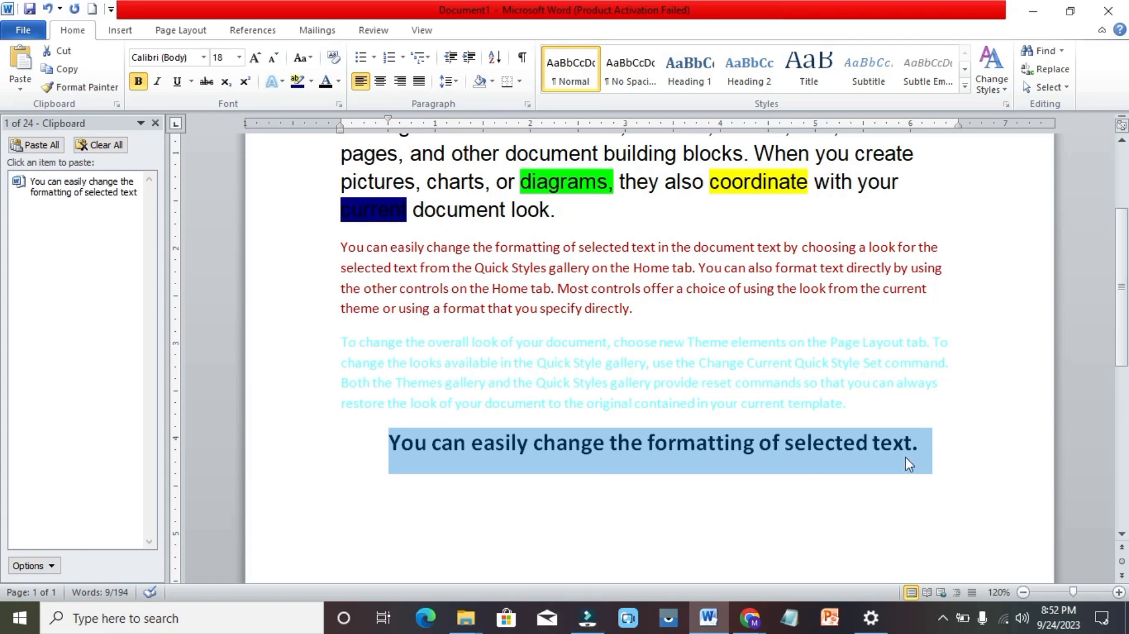
Add two new lines below the bold sentence containing "H20" and "5th"
{"action": "left_click", "coordinate": [938, 442]}
{"action": "key", "text": "Return"}
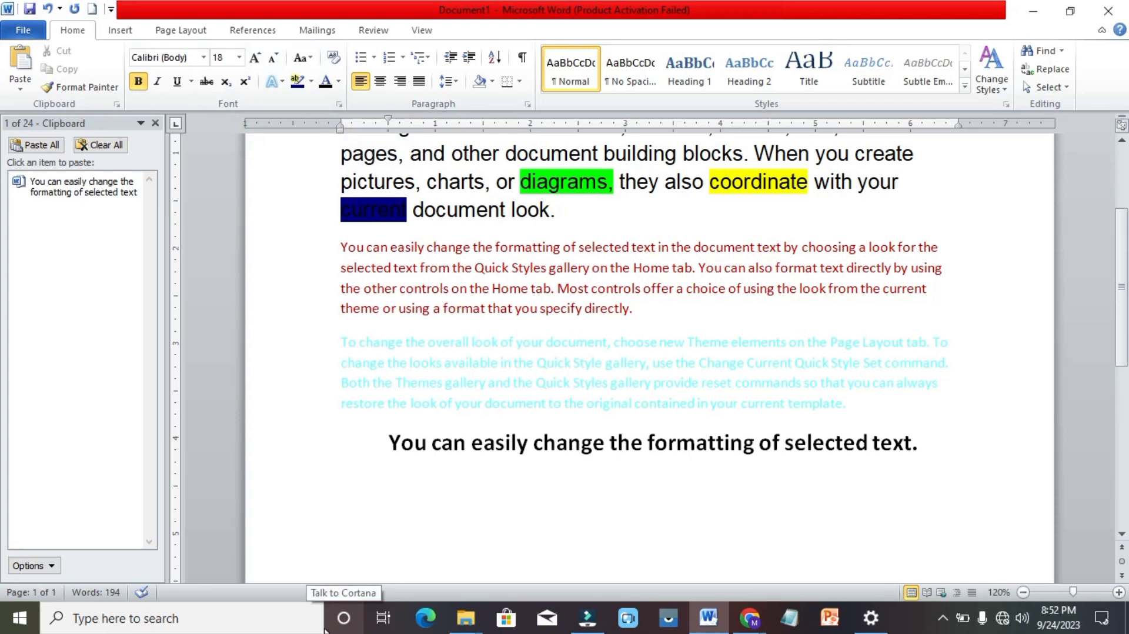
{"action": "type", "text": "H20"}
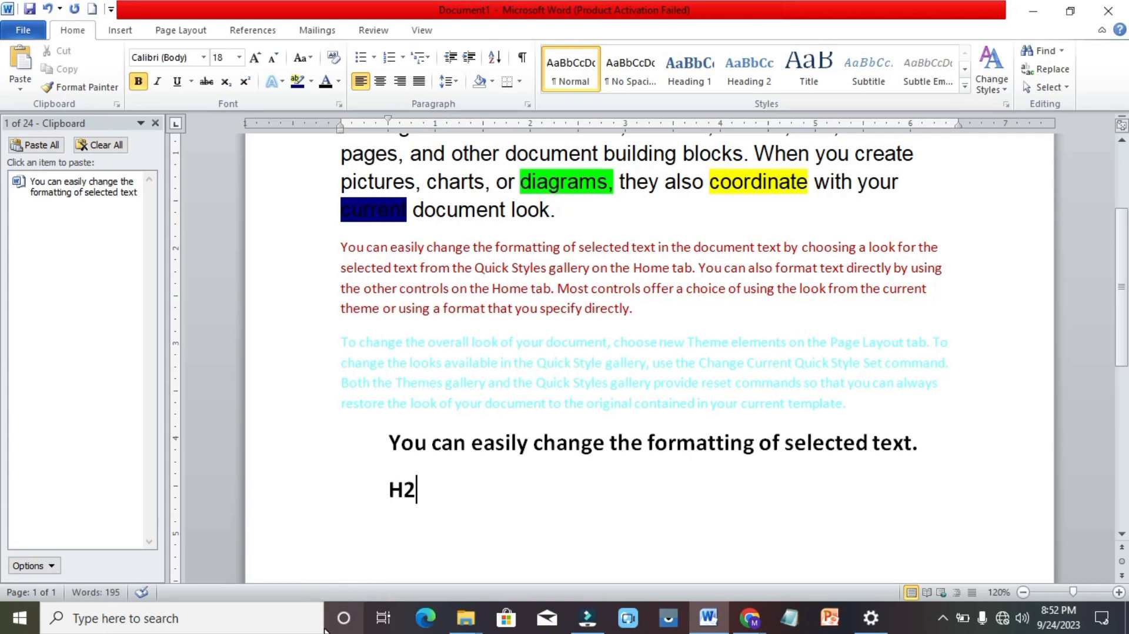
{"action": "key", "text": "Return"}
{"action": "type", "text": "5th"}
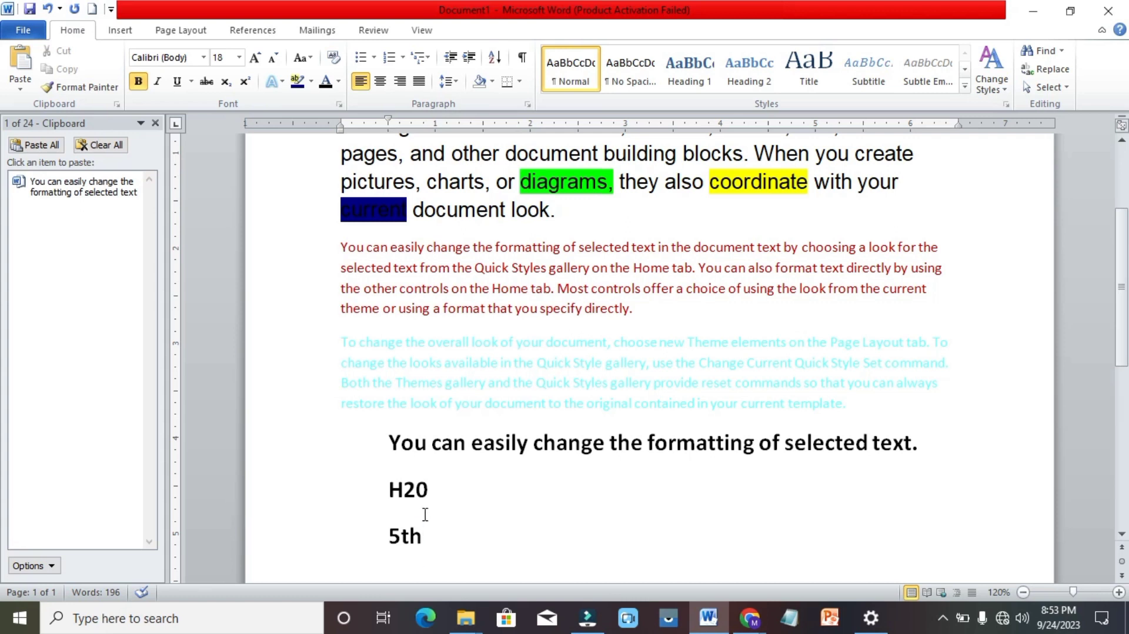
Format the "th" in "5th" as superscript and deselect it
{"action": "key", "text": "shift+Left"}
{"action": "key", "text": "shift+Left"}
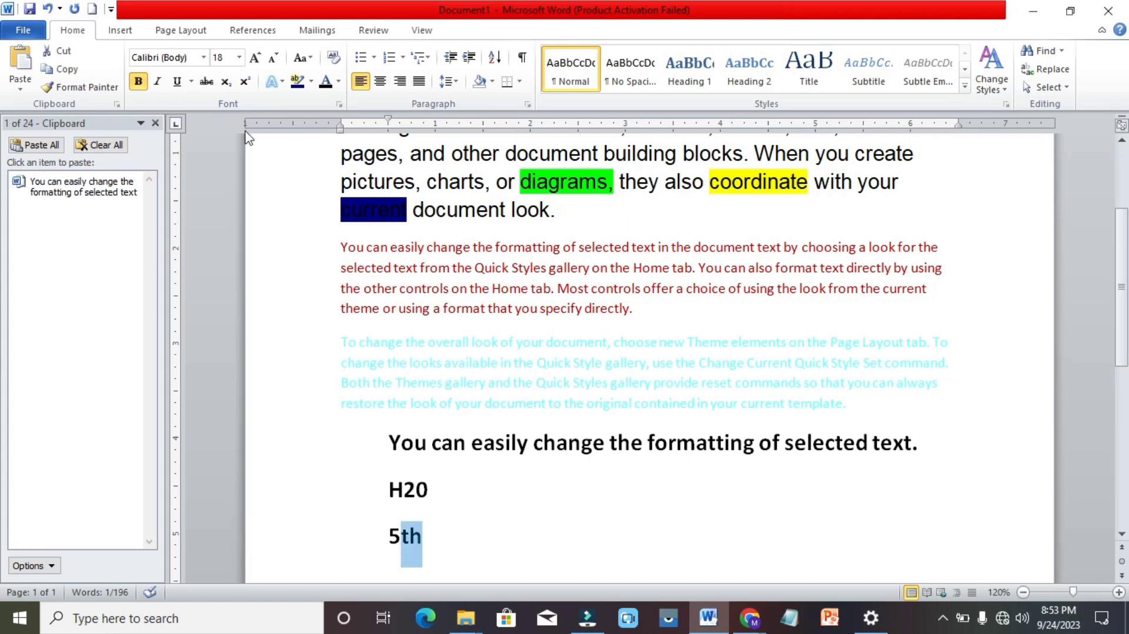
{"action": "left_click", "coordinate": [246, 83]}
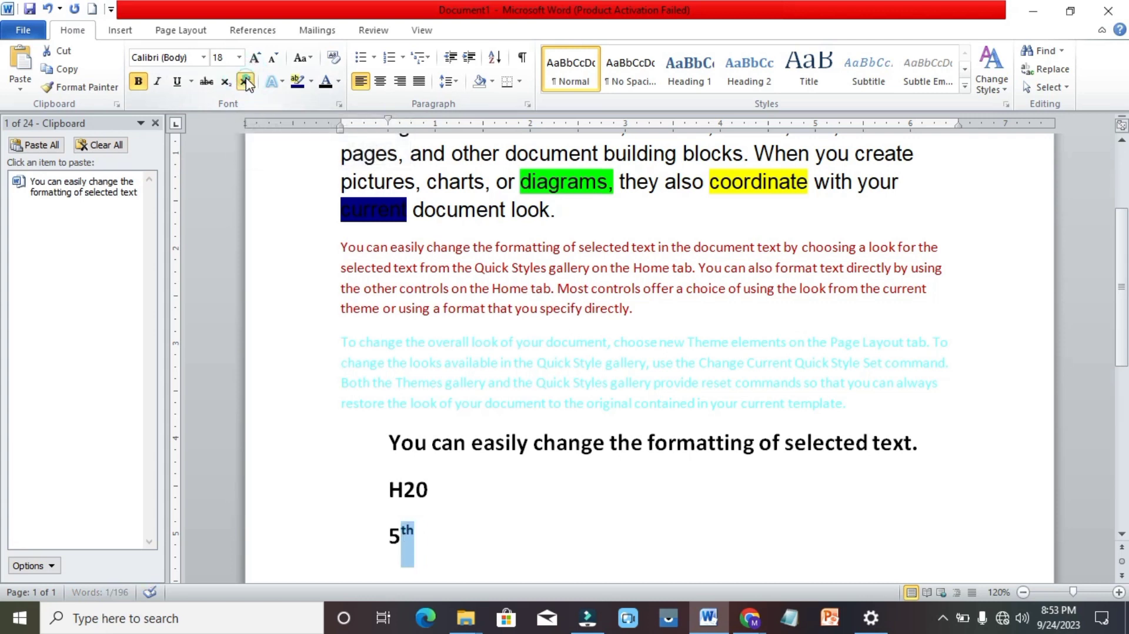
{"action": "double_click", "coordinate": [445, 542]}
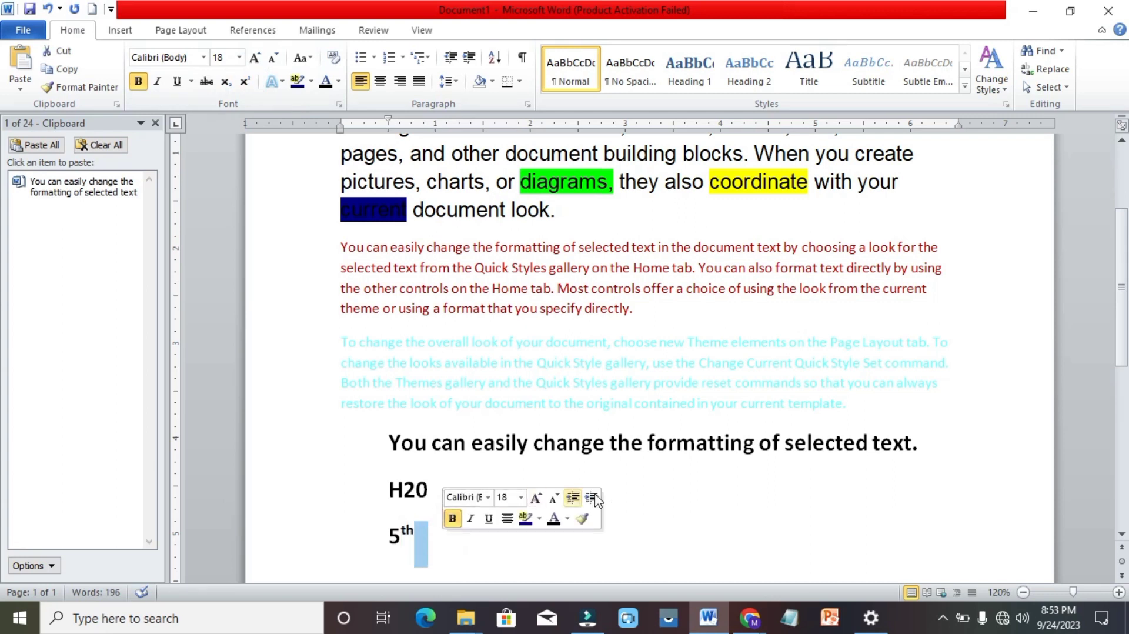
{"action": "left_click", "coordinate": [680, 493]}
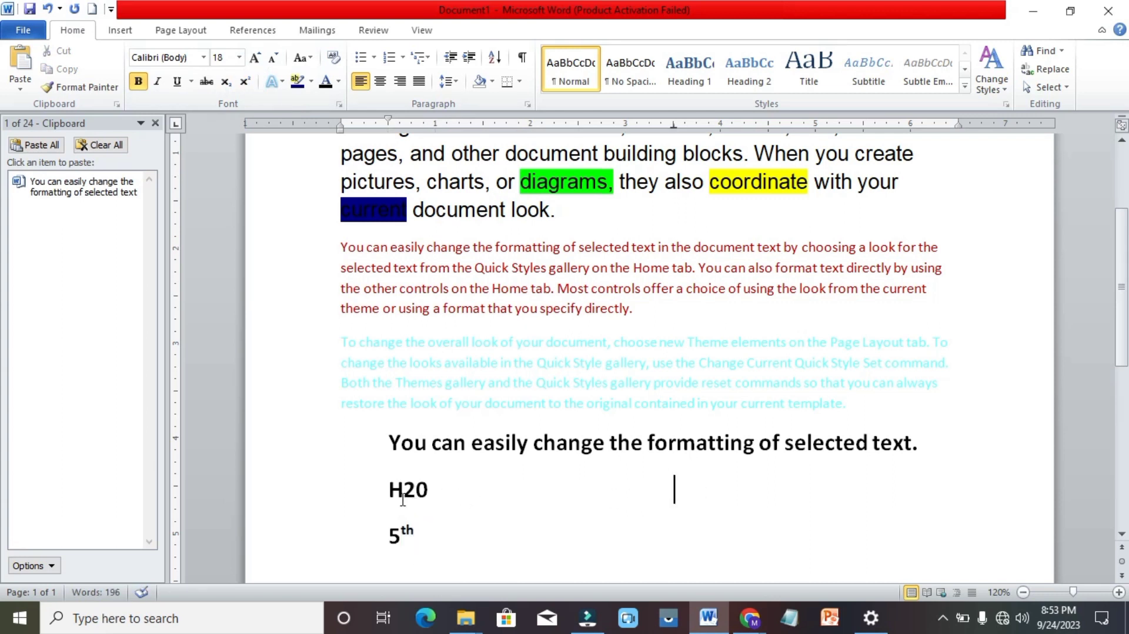
Format the "2" in "H20" as subscript and deselect it
{"action": "left_click_drag", "start_coordinate": [406, 496], "coordinate": [433, 494]}
{"action": "left_click", "coordinate": [435, 492]}
{"action": "key", "text": "shift+Left"}
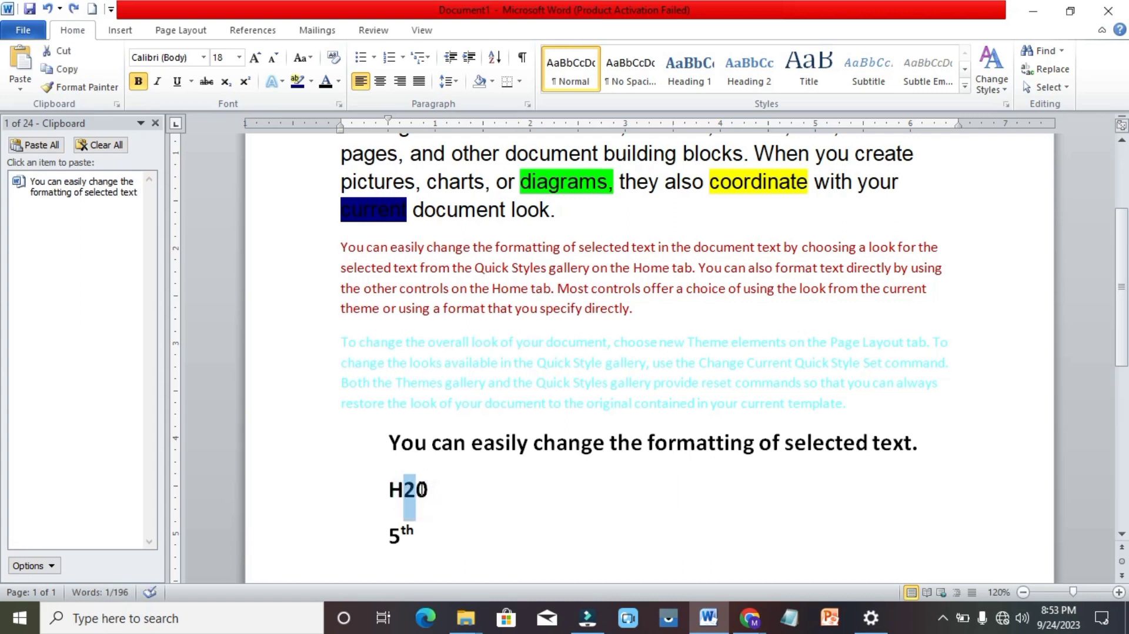
{"action": "left_click", "coordinate": [230, 82]}
{"action": "left_click", "coordinate": [476, 509]}
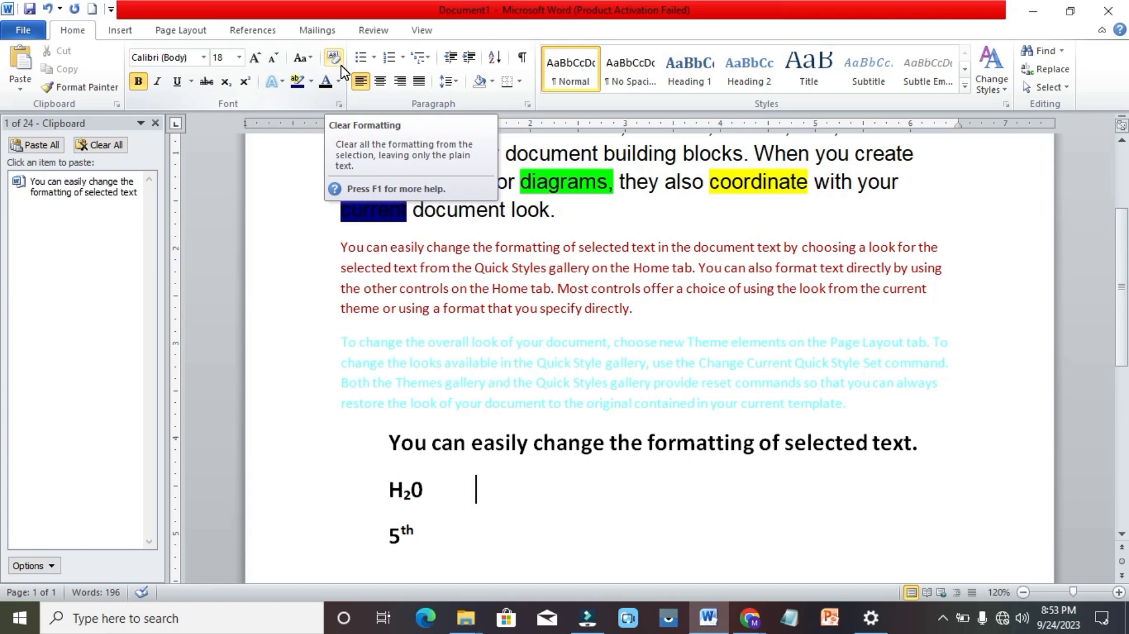
{"action": "scroll", "coordinate": [421, 226], "scroll_direction": "up", "scroll_amount": 4}
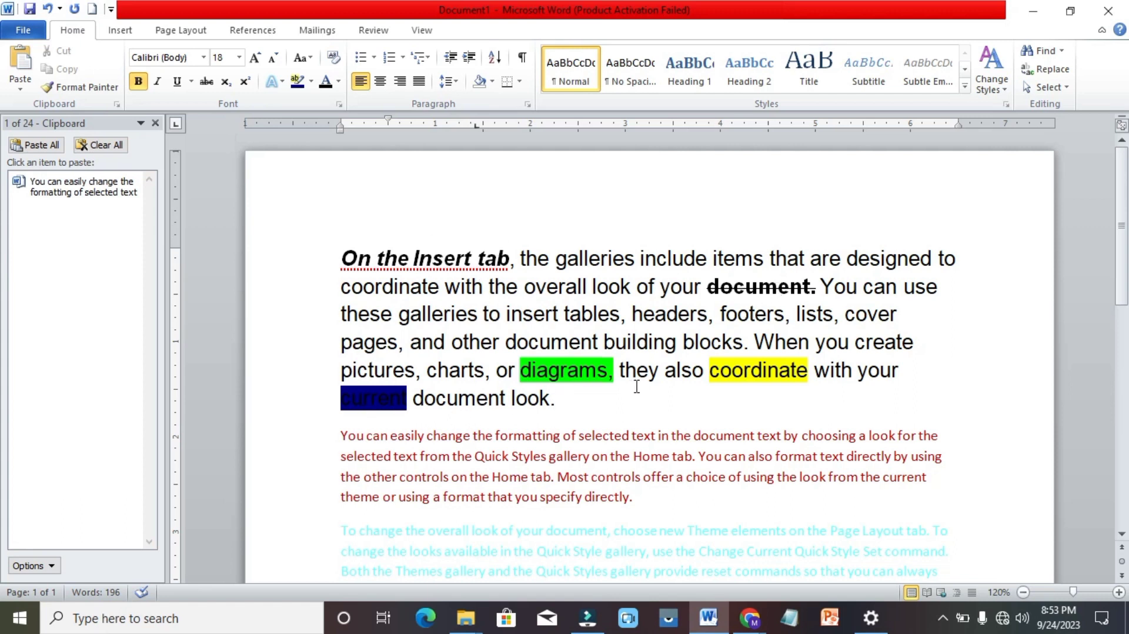
Clear all formatting from the "H20" line
{"action": "scroll", "coordinate": [491, 468], "scroll_direction": "down", "scroll_amount": 2}
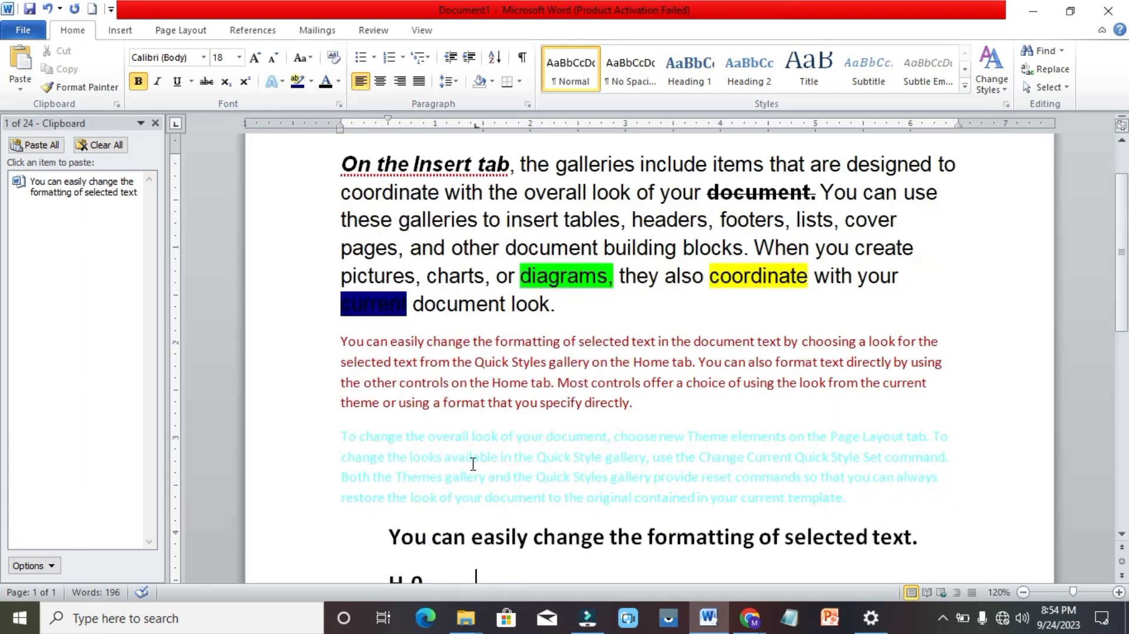
{"action": "scroll", "coordinate": [506, 471], "scroll_direction": "down", "scroll_amount": 1}
{"action": "scroll", "coordinate": [543, 445], "scroll_direction": "down", "scroll_amount": 2}
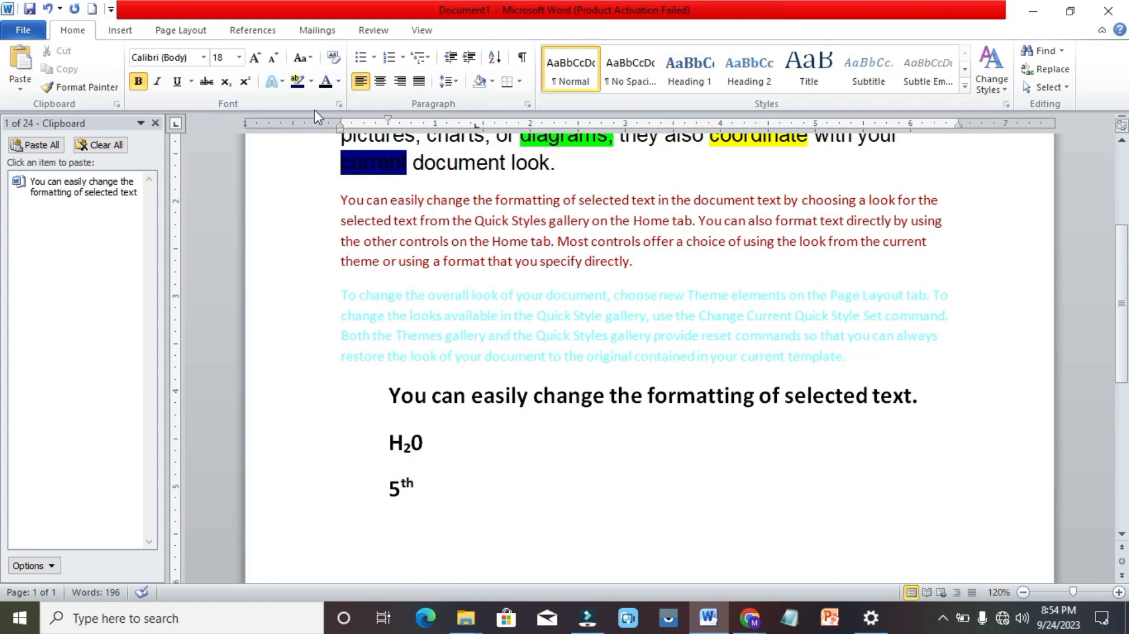
{"action": "left_click", "coordinate": [333, 58]}
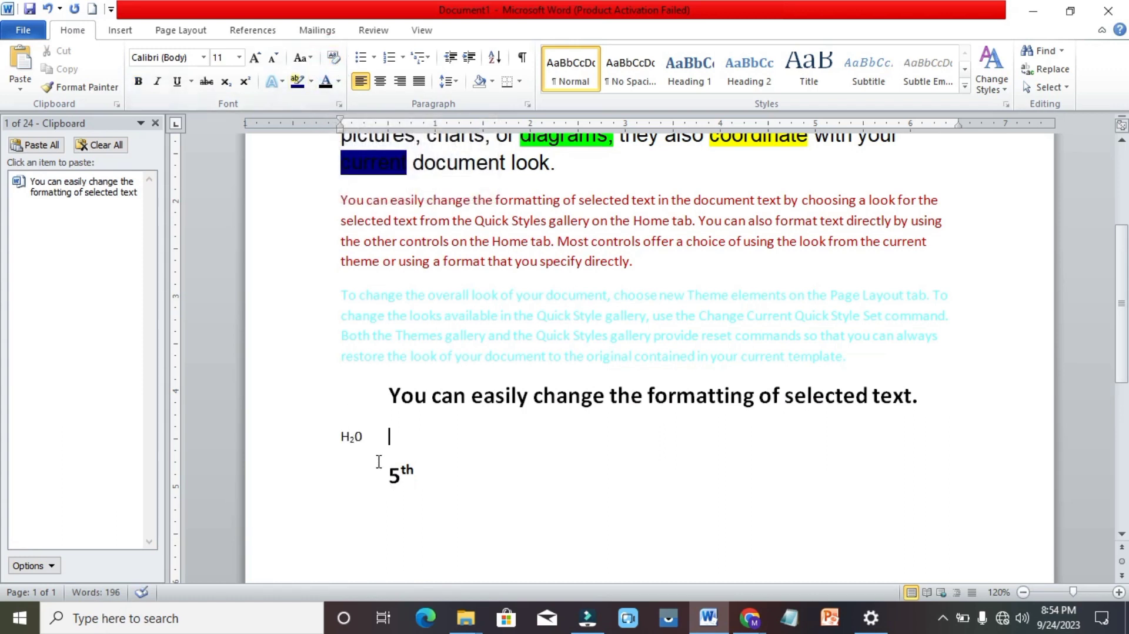
Select the entire document, clear all its formatting, and deselect the text
{"action": "left_click_drag", "start_coordinate": [461, 502], "coordinate": [295, 139]}
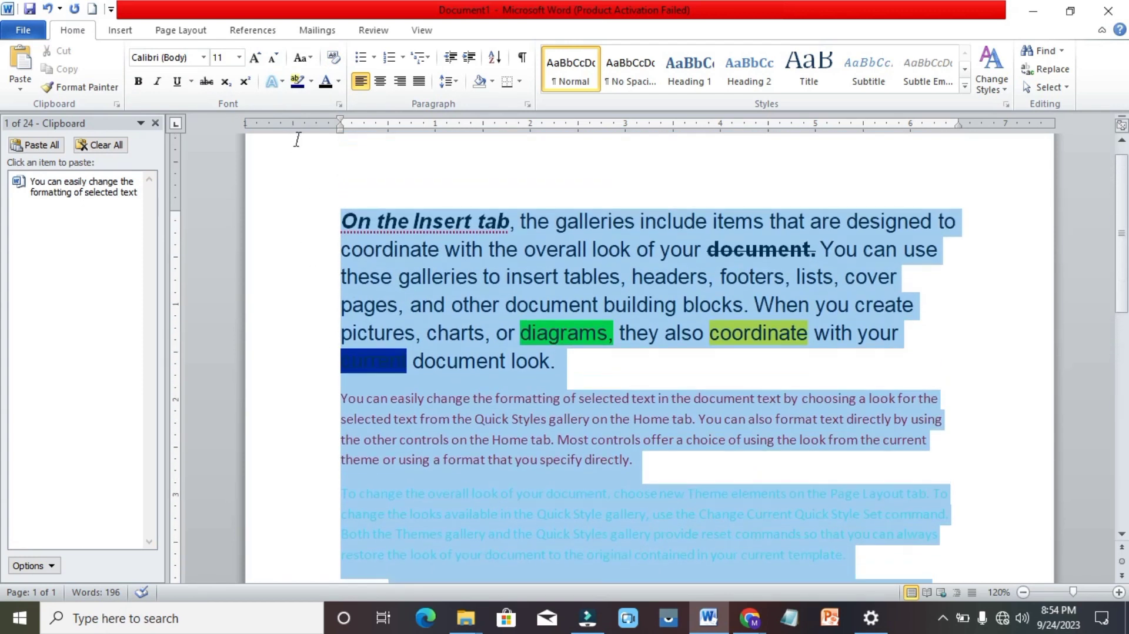
{"action": "left_click", "coordinate": [305, 192]}
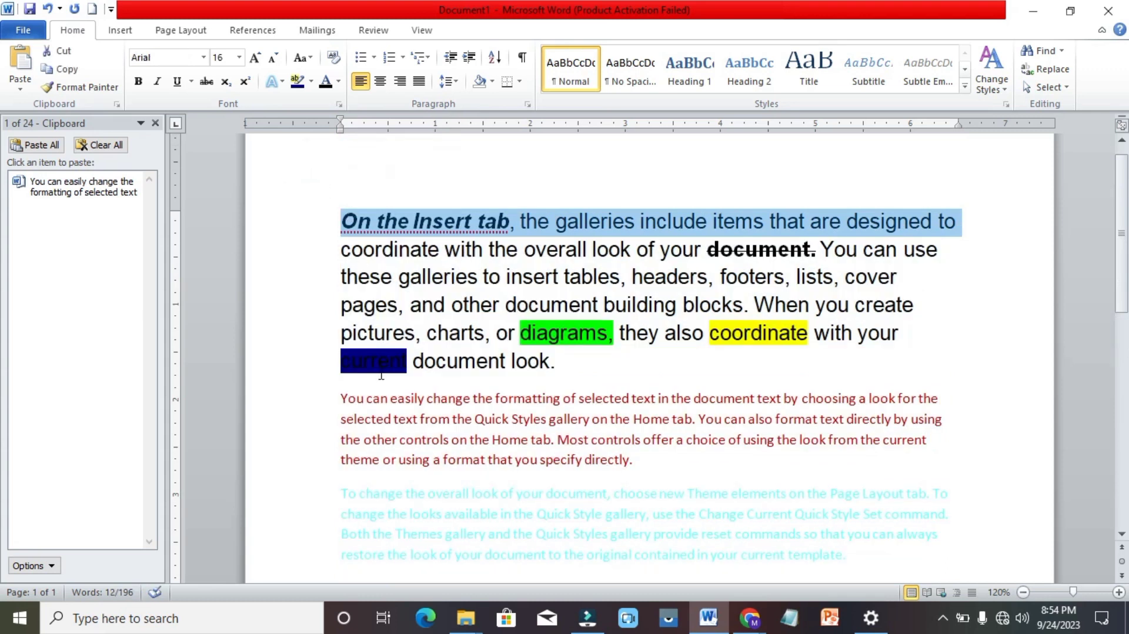
{"action": "key", "text": "ctrl+a"}
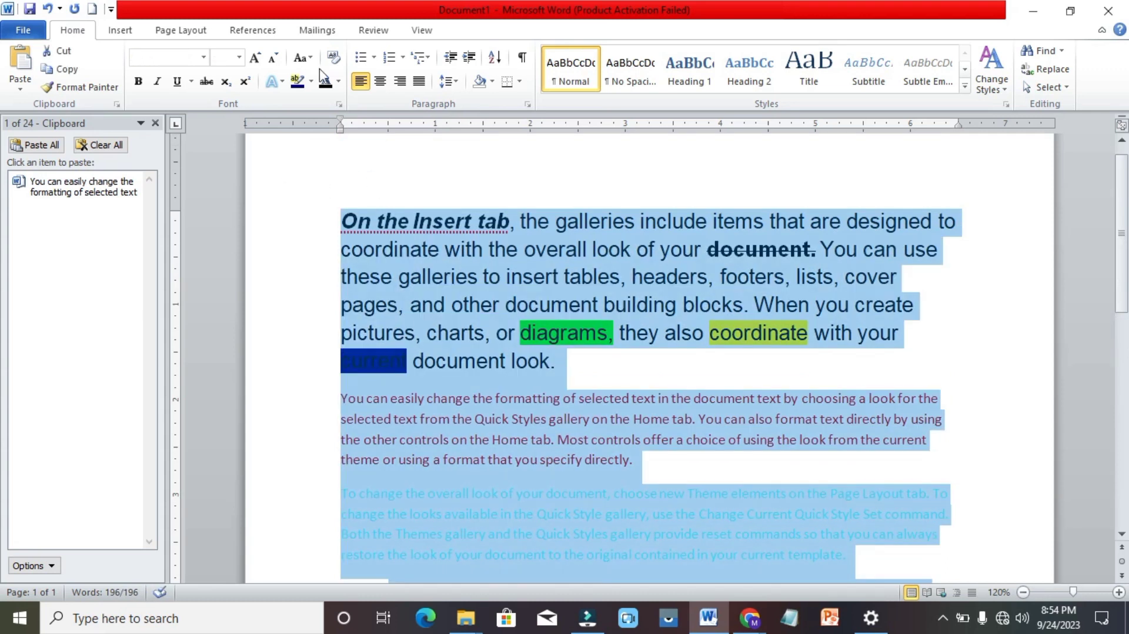
{"action": "left_click", "coordinate": [334, 57]}
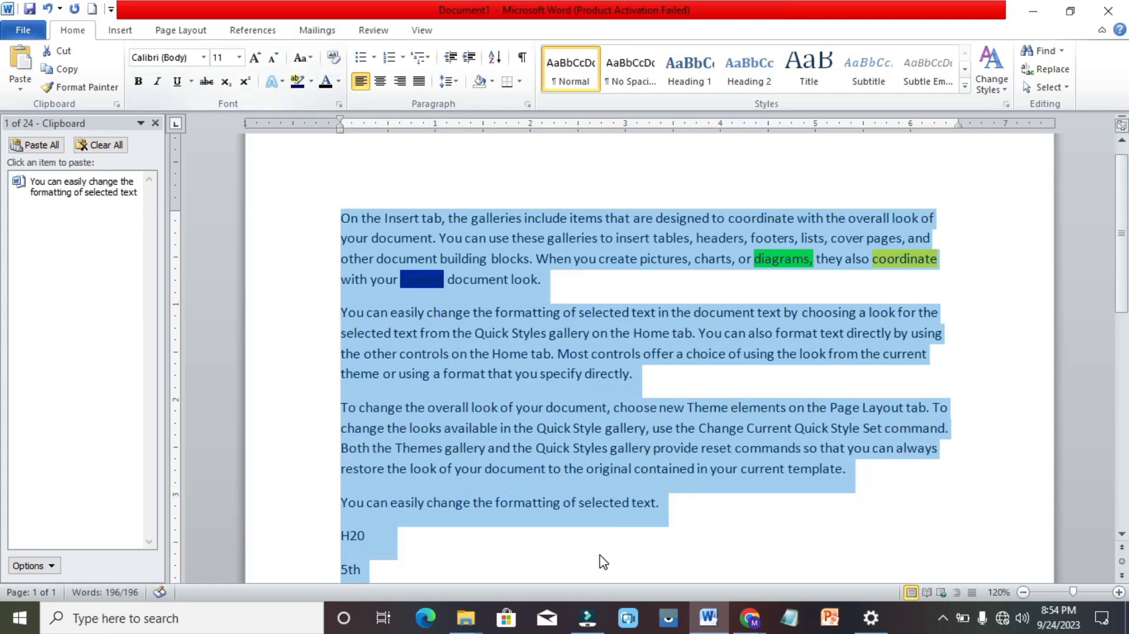
{"action": "scroll", "coordinate": [802, 527], "scroll_direction": "down", "scroll_amount": 1}
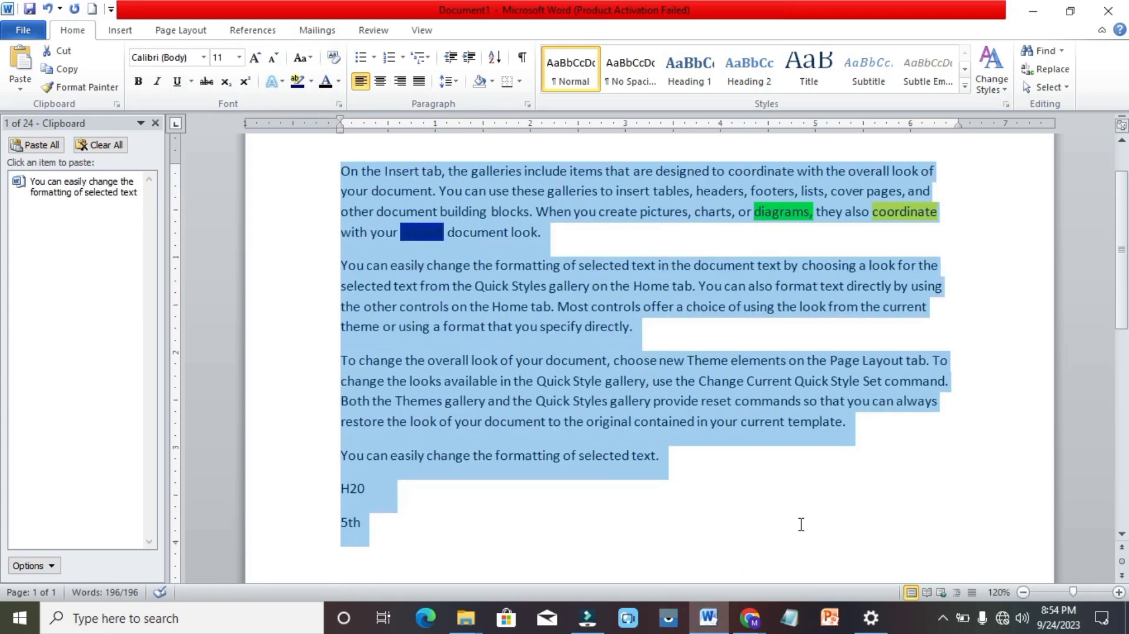
{"action": "left_click", "coordinate": [800, 523]}
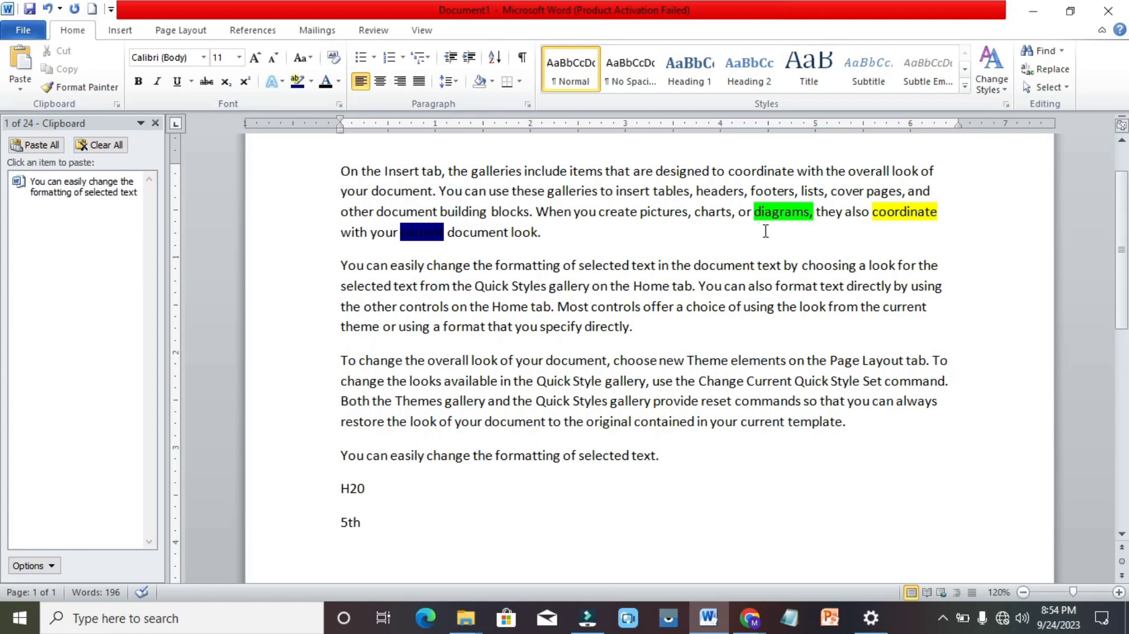
Remove the highlighting from the words "diagrams", "coordinate" and "current" using No Color, and turn the highlighter off
{"action": "left_click", "coordinate": [311, 82]}
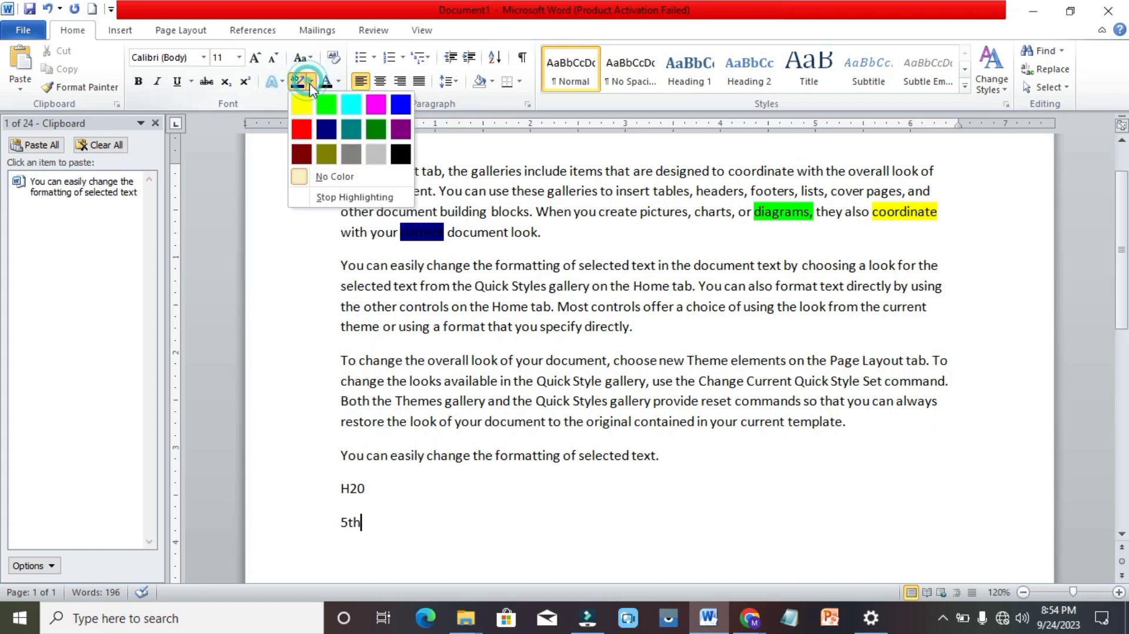
{"action": "left_click", "coordinate": [353, 177]}
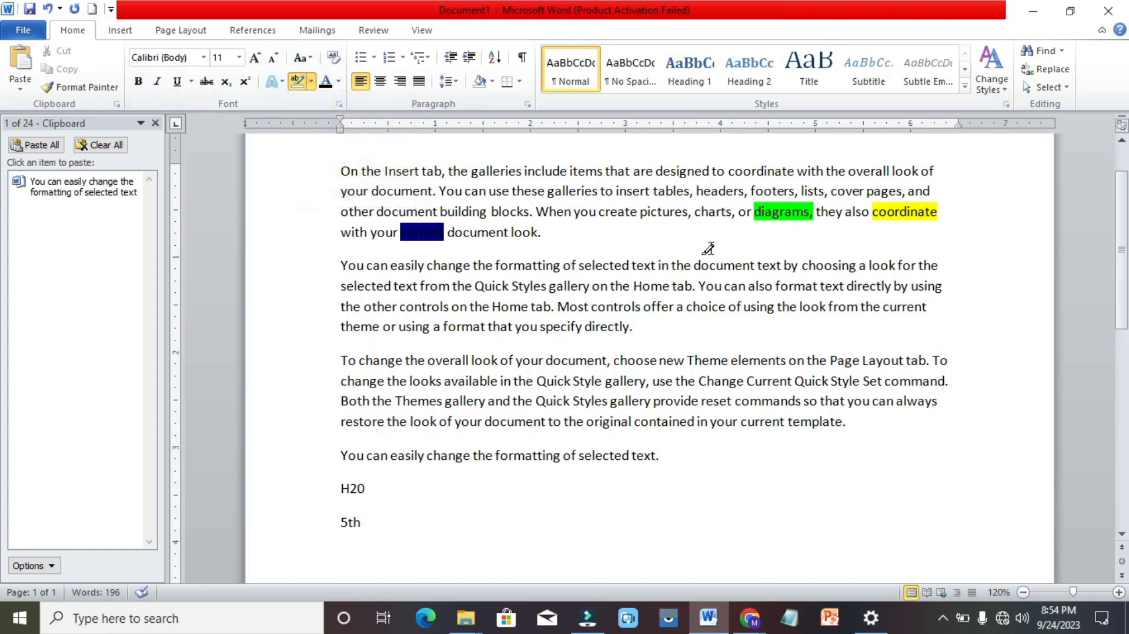
{"action": "double_click", "coordinate": [773, 215]}
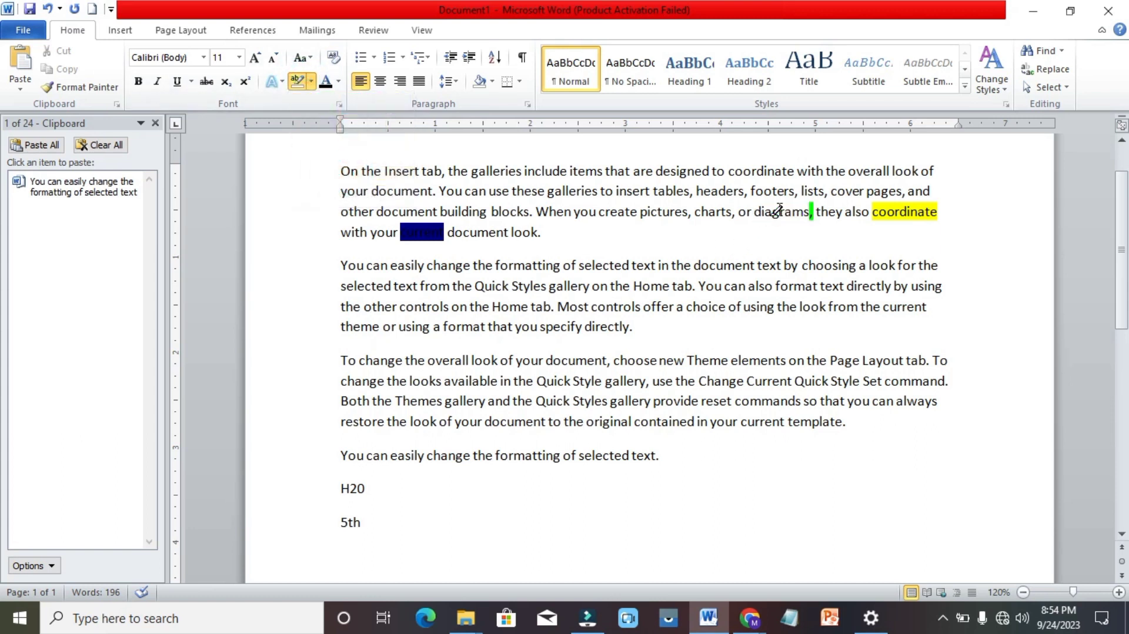
{"action": "double_click", "coordinate": [904, 212]}
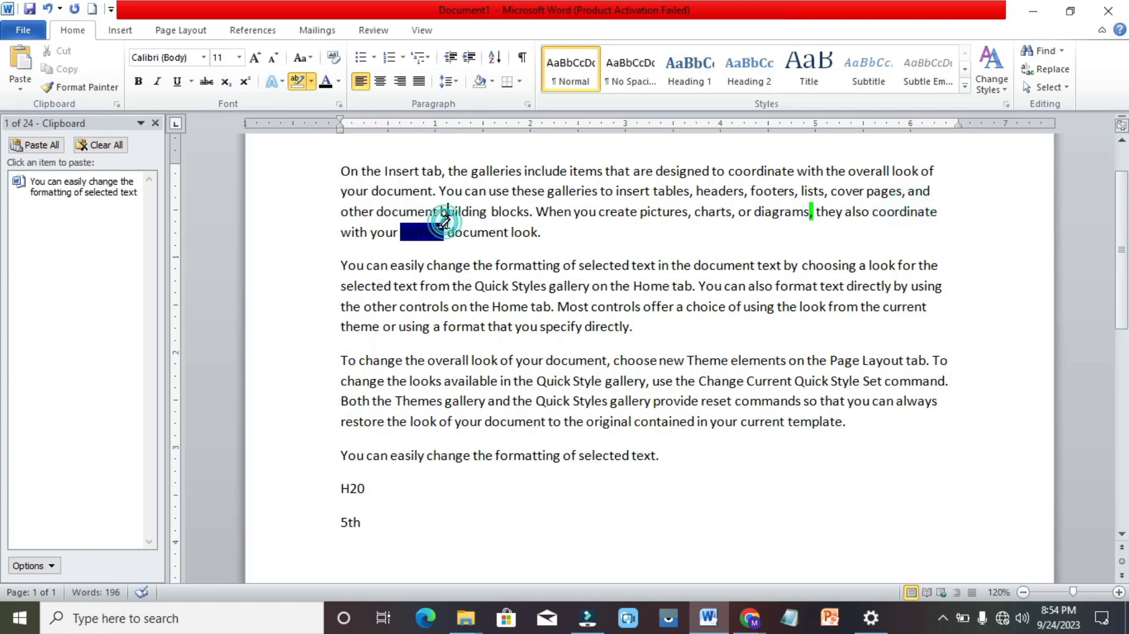
{"action": "double_click", "coordinate": [430, 231]}
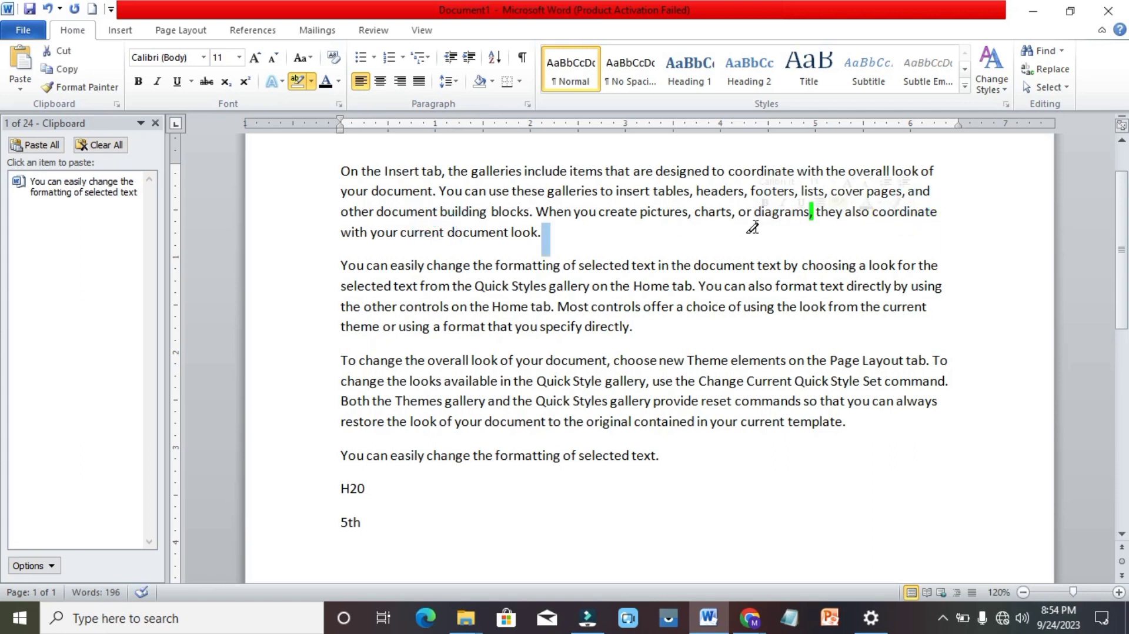
{"action": "left_click", "coordinate": [297, 81]}
{"action": "left_click", "coordinate": [714, 466]}
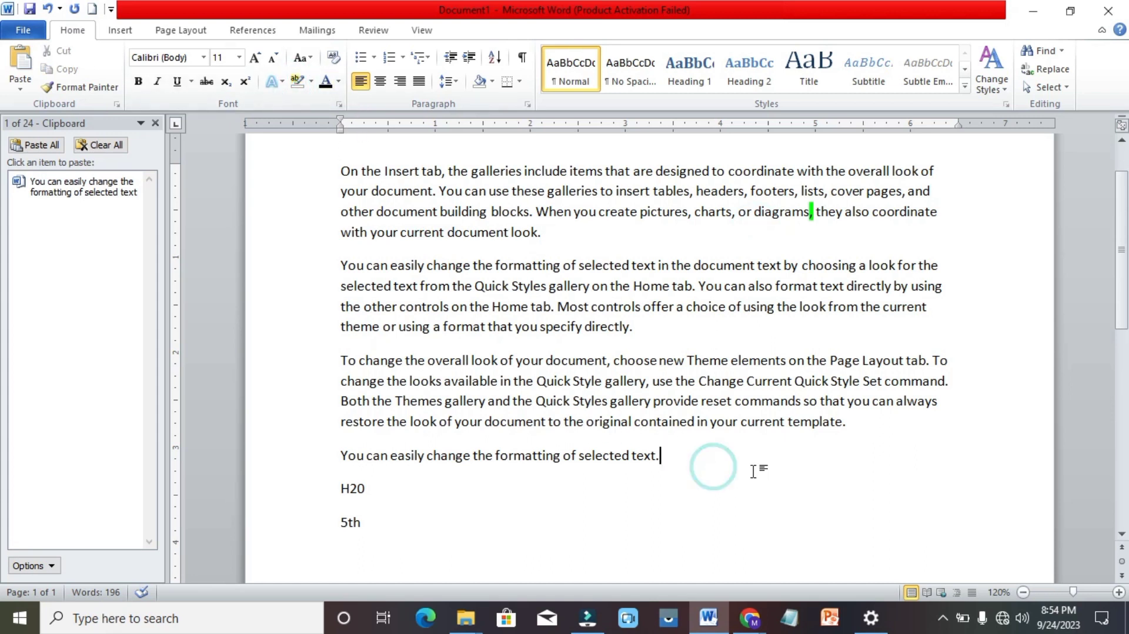
Remove the remaining green highlight from the comma after "diagrams" in the first paragraph
{"action": "double_click", "coordinate": [819, 212]}
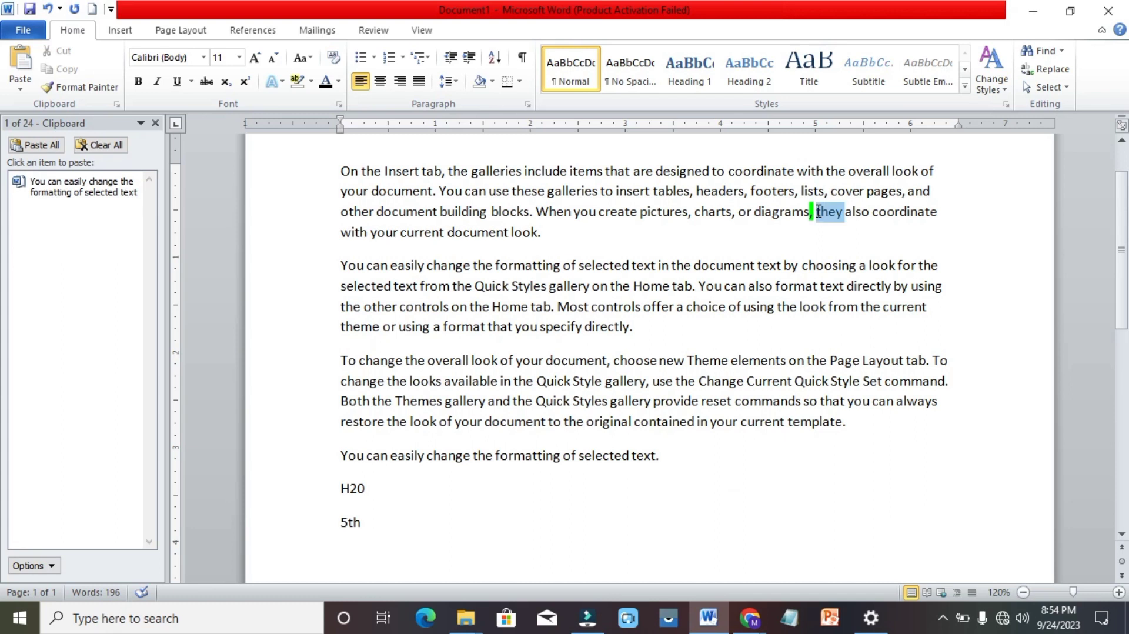
{"action": "left_click", "coordinate": [811, 216]}
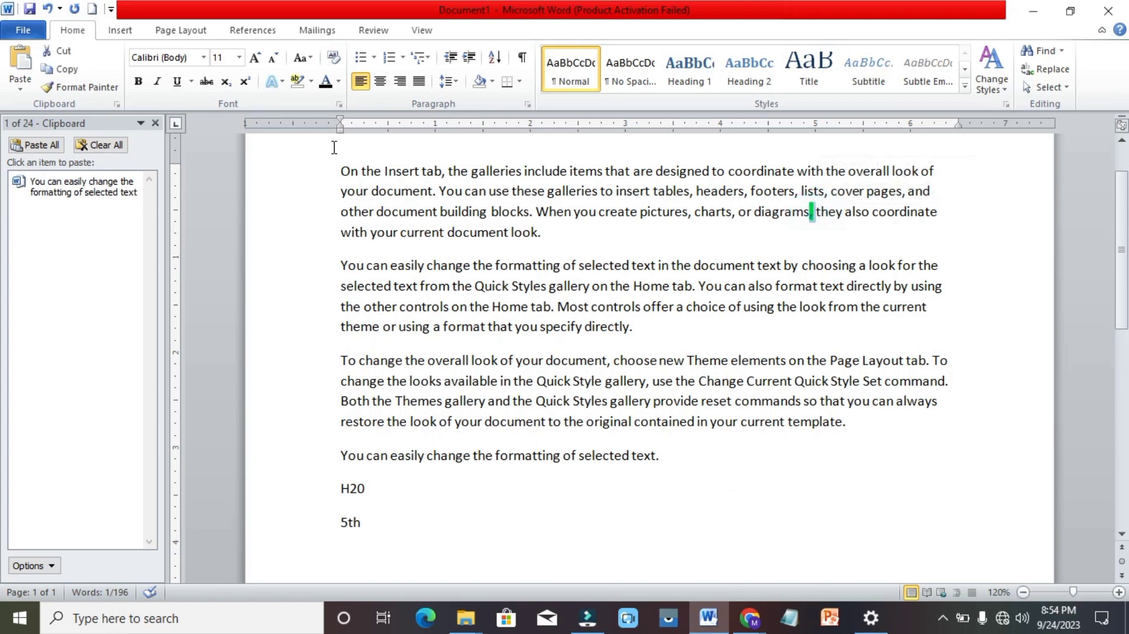
{"action": "left_click", "coordinate": [306, 83]}
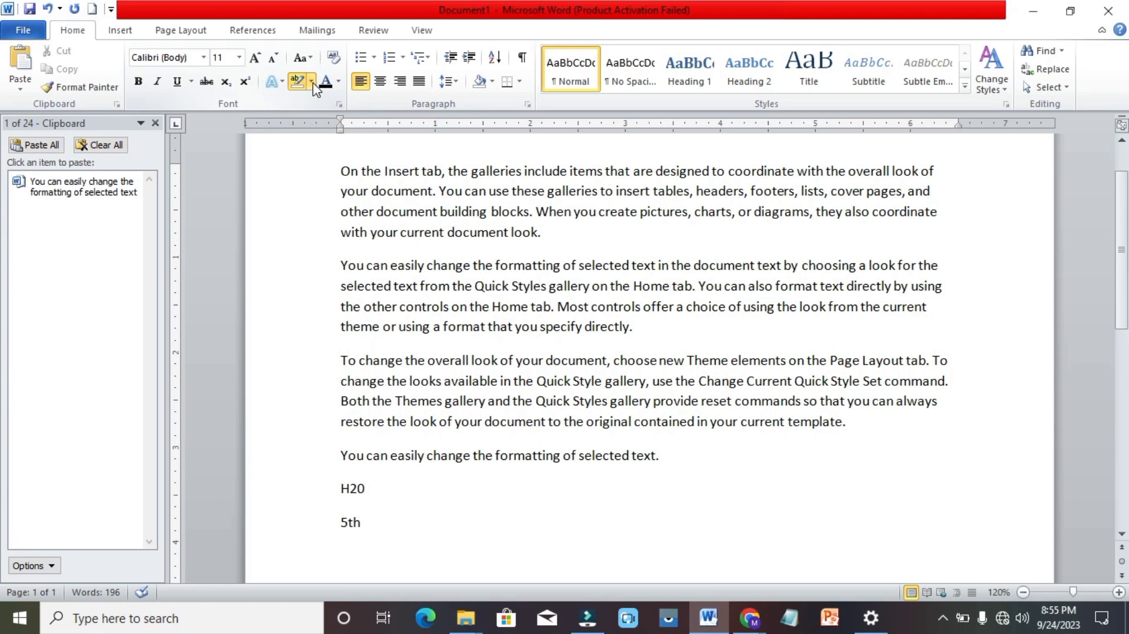
{"action": "left_click", "coordinate": [298, 87]}
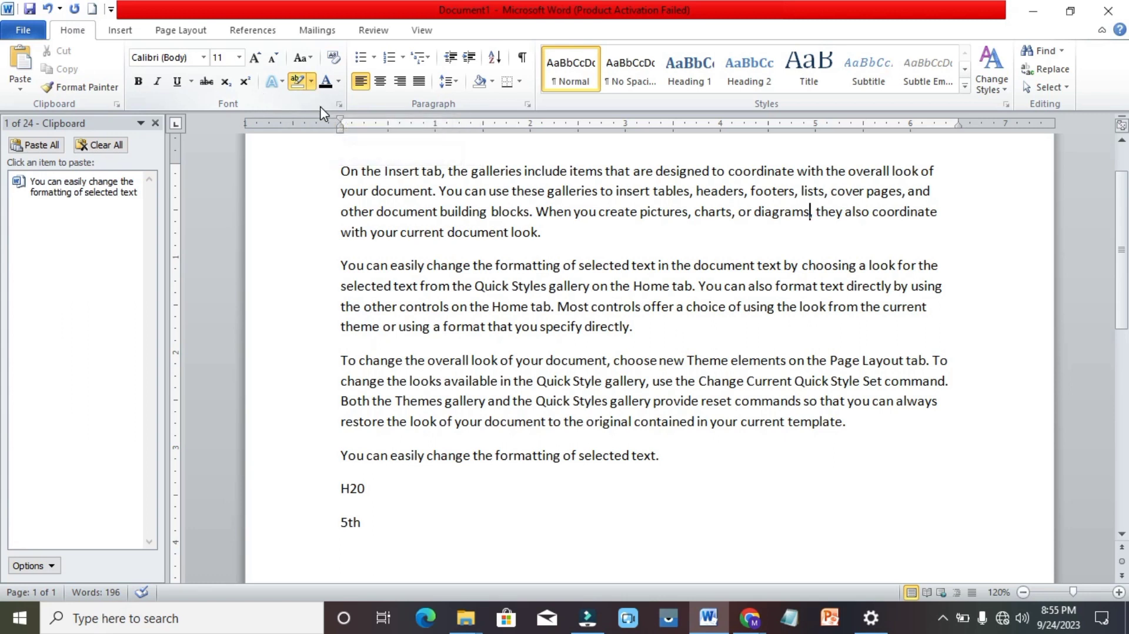